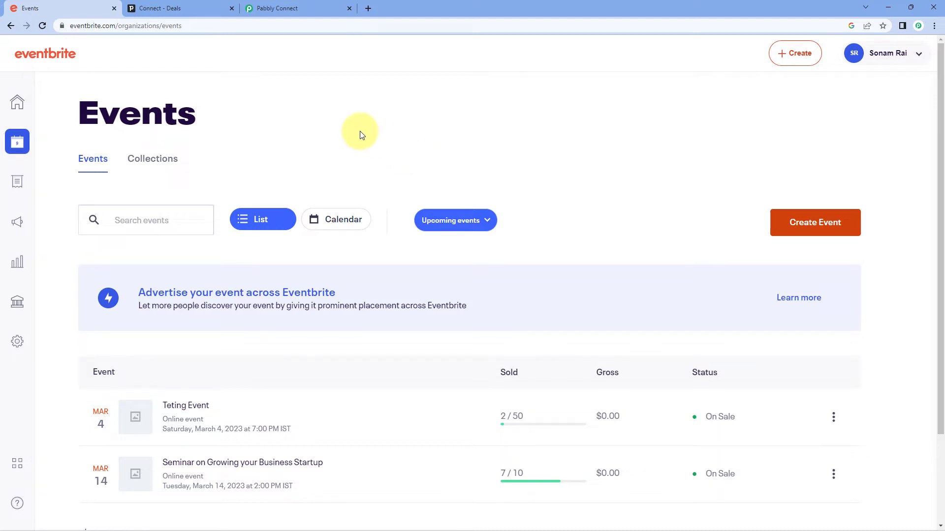
- Confirm Pipedrive's Deals pipeline, Qualified to Negotiations Started, has no deals, then go to Pabbly Connect
click(209, 7)
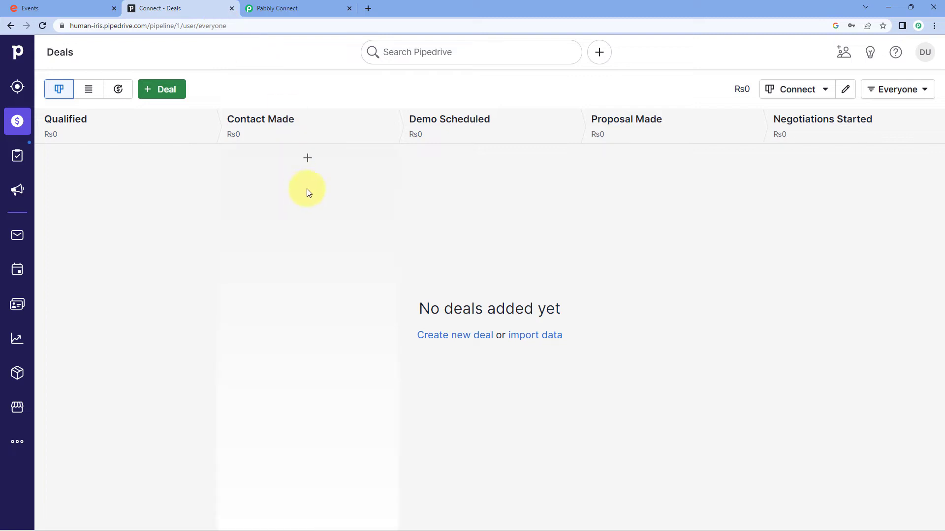
click(98, 7)
click(199, 7)
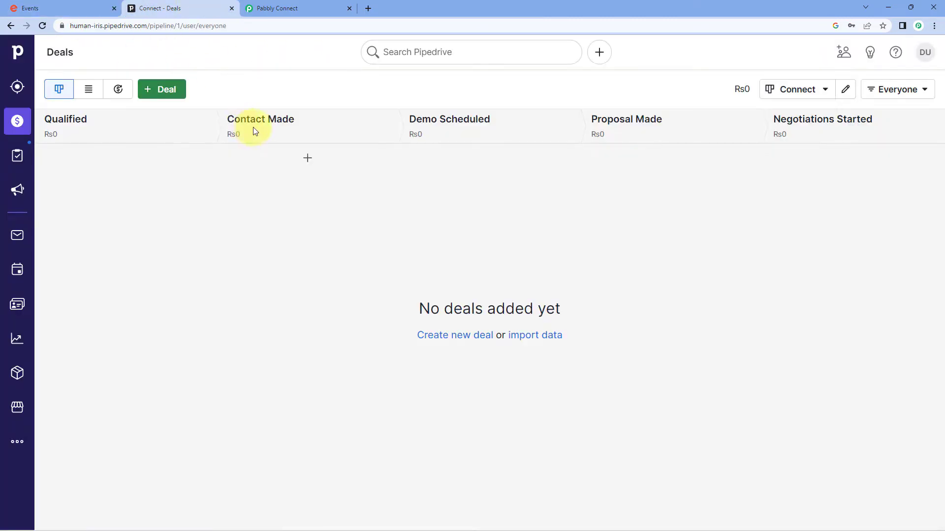
click(325, 8)
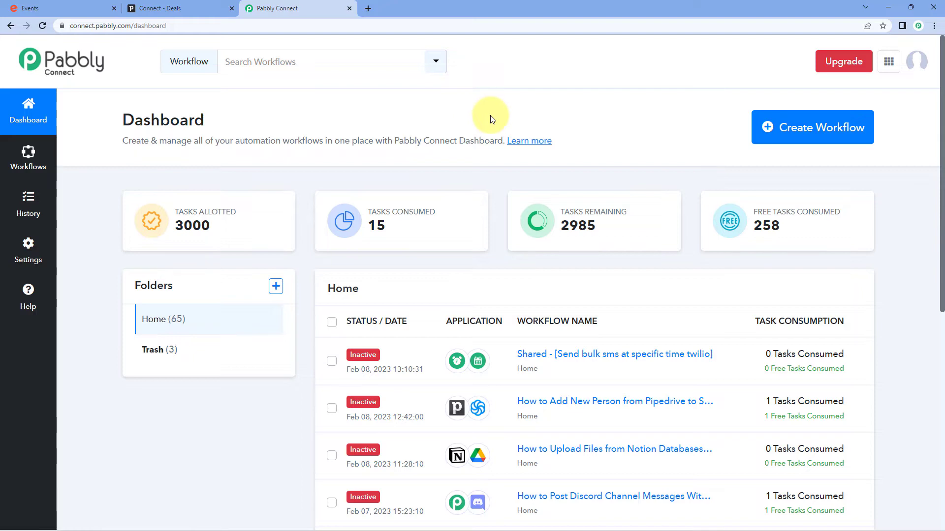
- Create a new Pabbly Connect workflow named 'Eventbrite to Pipedrive'
click(829, 118)
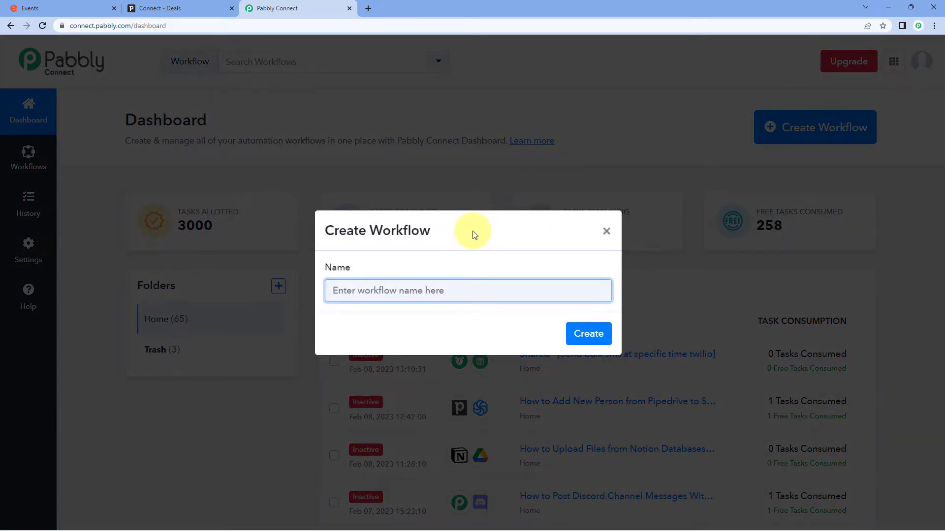
text(Eventbrite to Pipedrive)
click(578, 333)
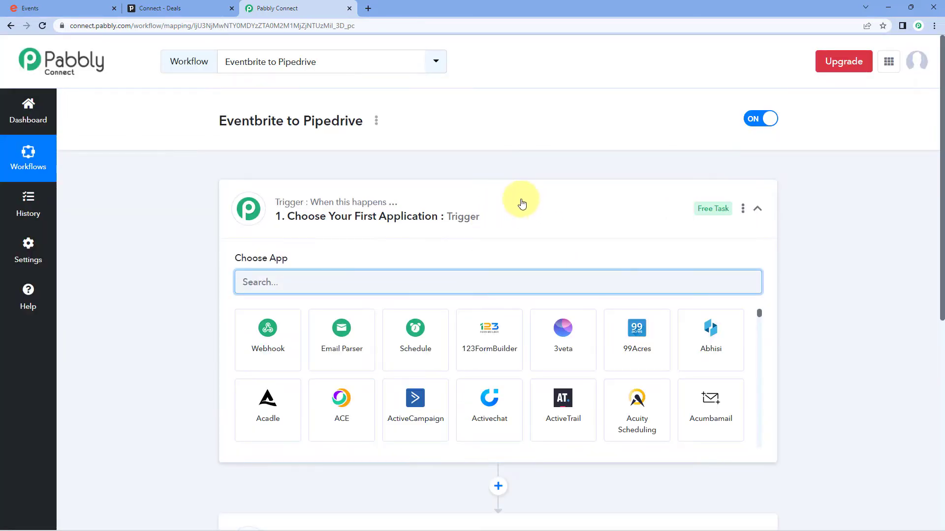
click(523, 207)
scroll(163, 238, down, 1)
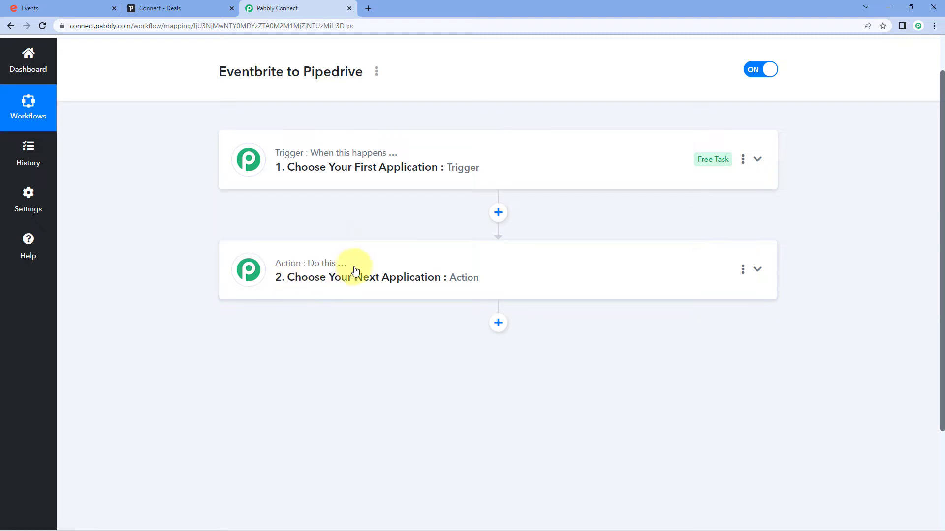
click(424, 157)
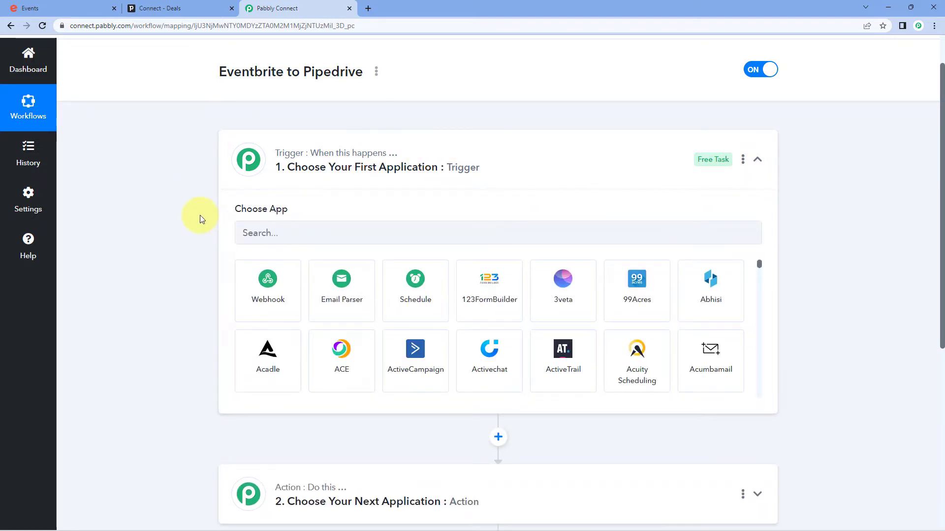
click(76, 6)
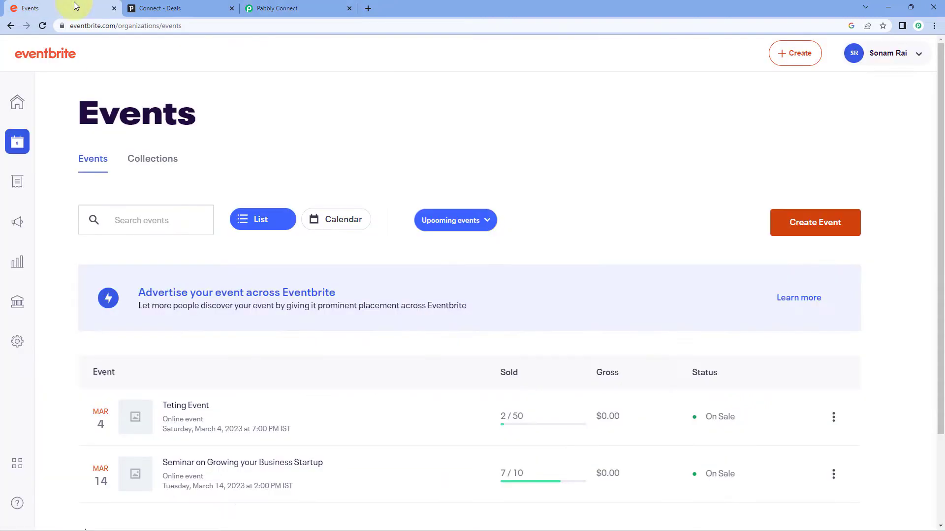
click(288, 8)
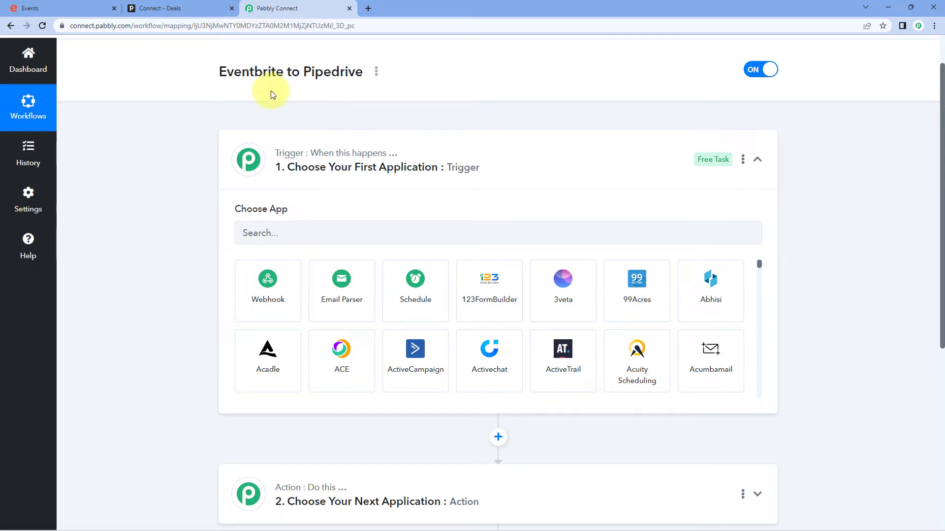
click(92, 10)
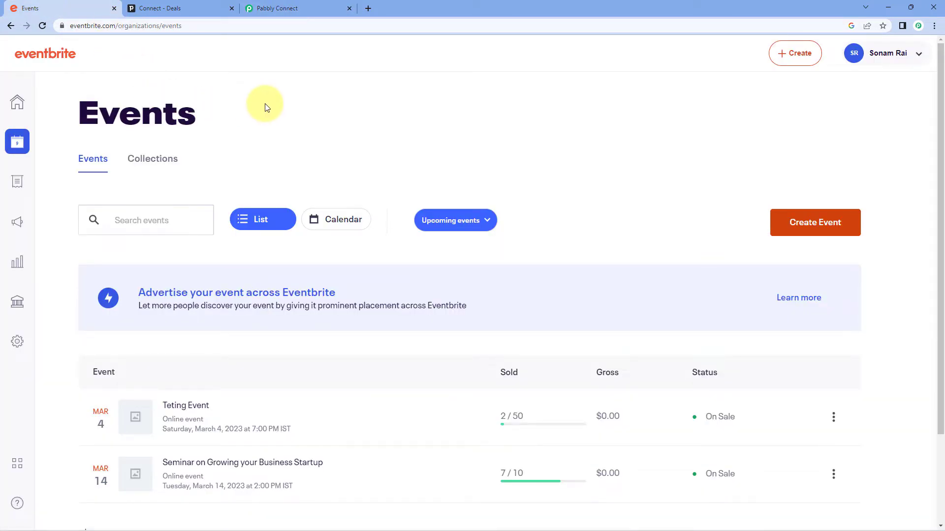
click(281, 7)
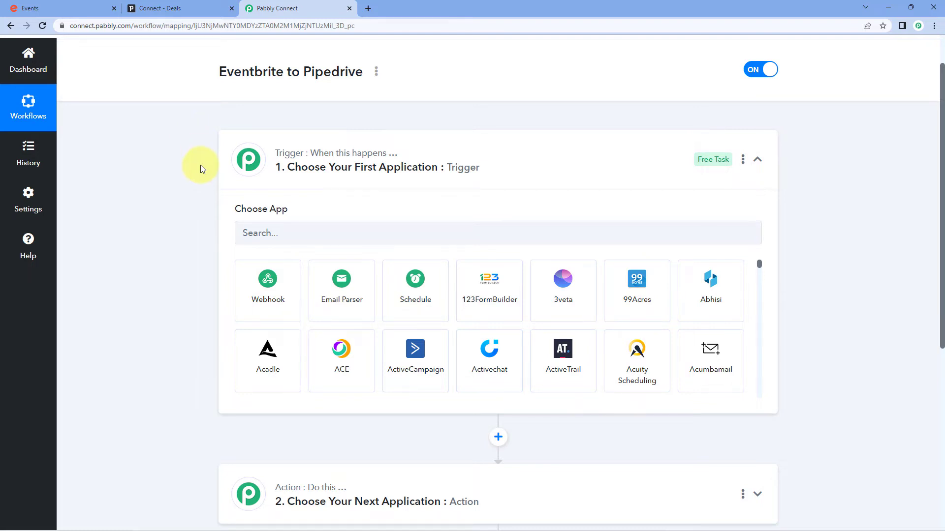
click(199, 8)
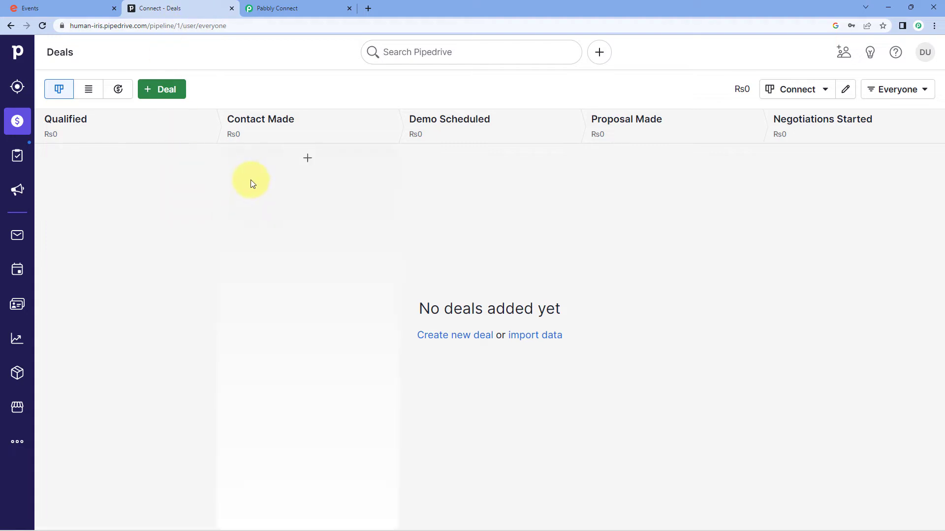
click(320, 5)
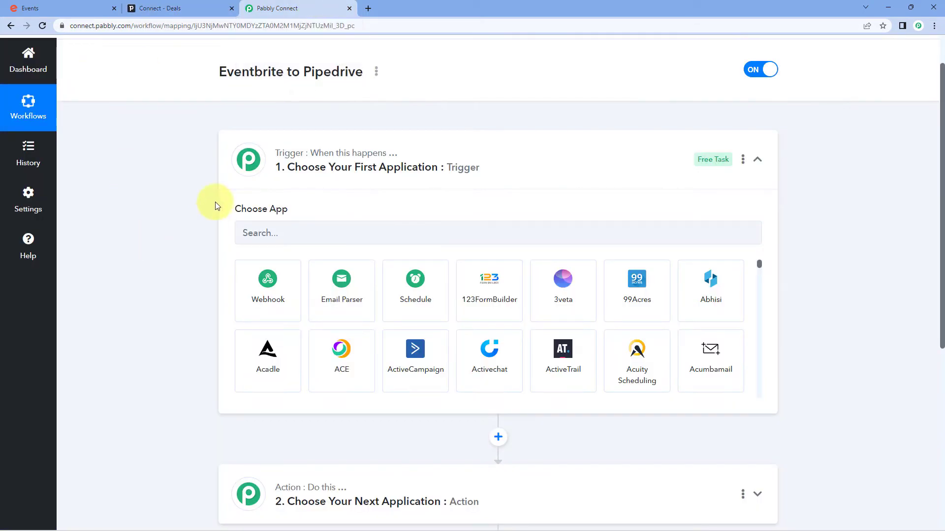
- Set the trigger app to Eventbrite with New Order as the trigger event
click(317, 185)
text(Event)
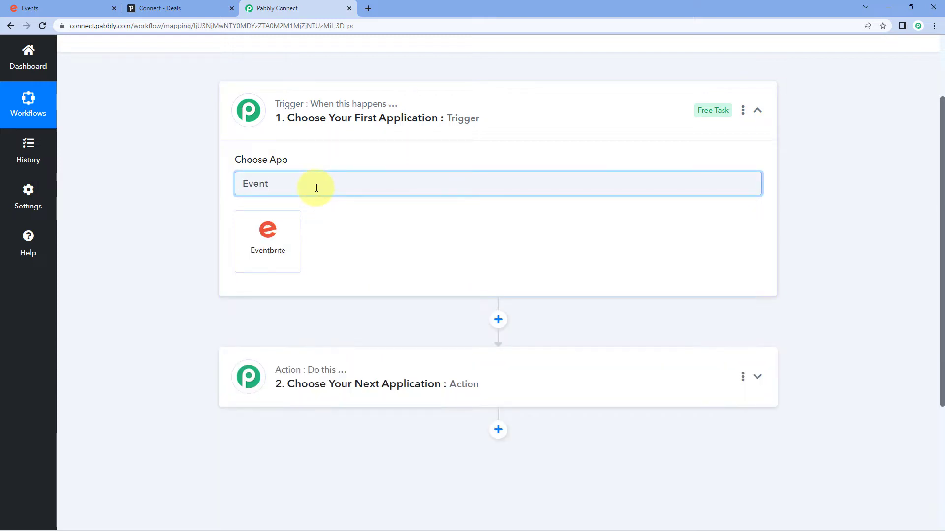
click(296, 238)
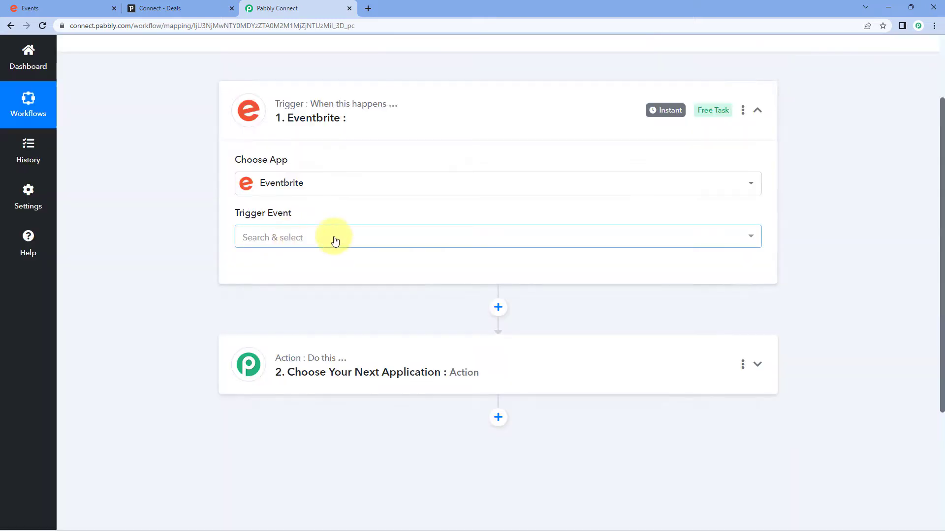
click(331, 235)
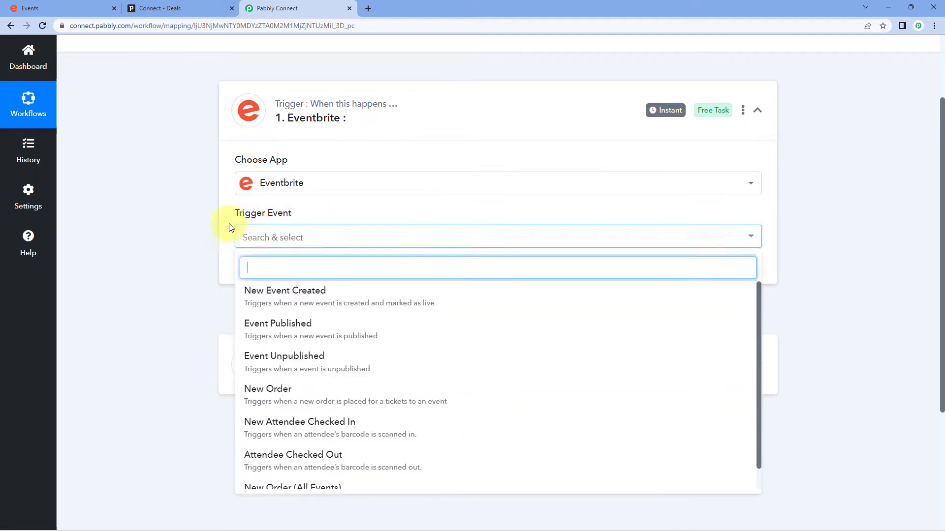
scroll(209, 255, down, 1)
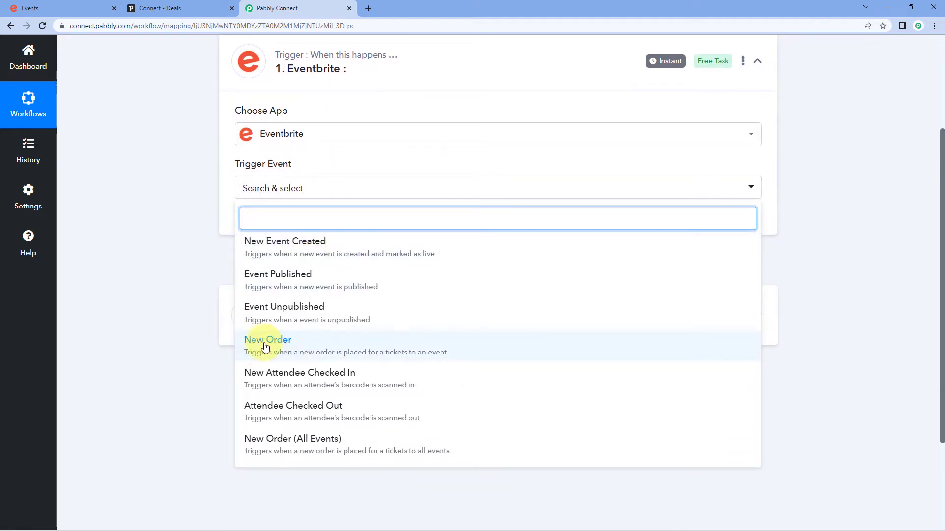
click(311, 344)
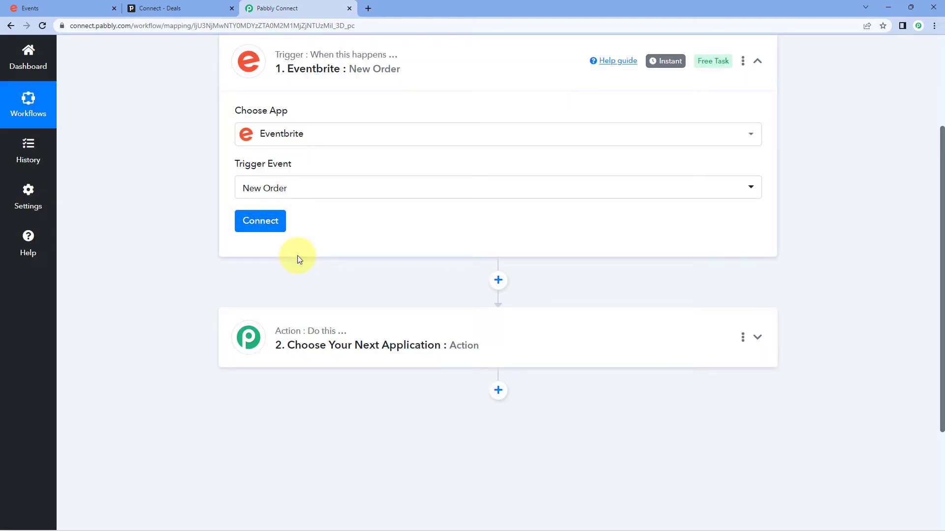
- Add a new Eventbrite connection and allow Pabbly Connect access in the authorization popup
click(280, 231)
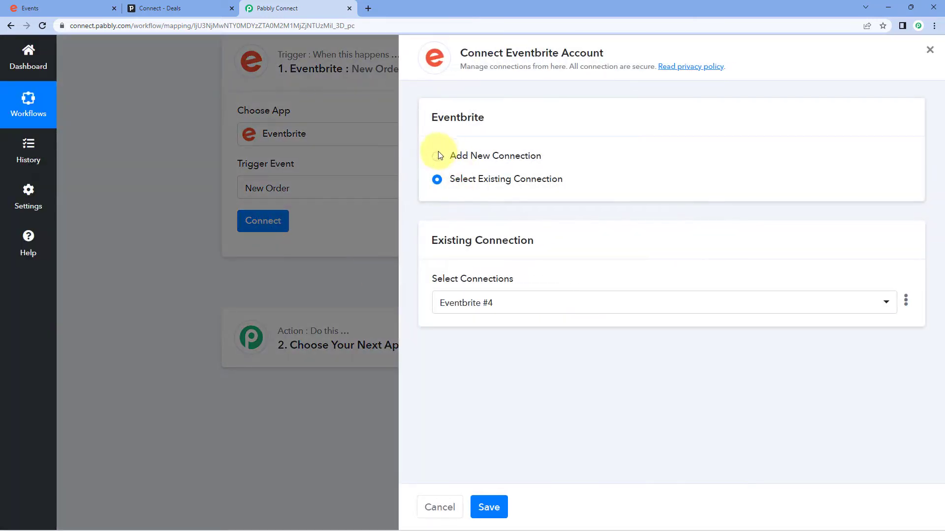
click(437, 155)
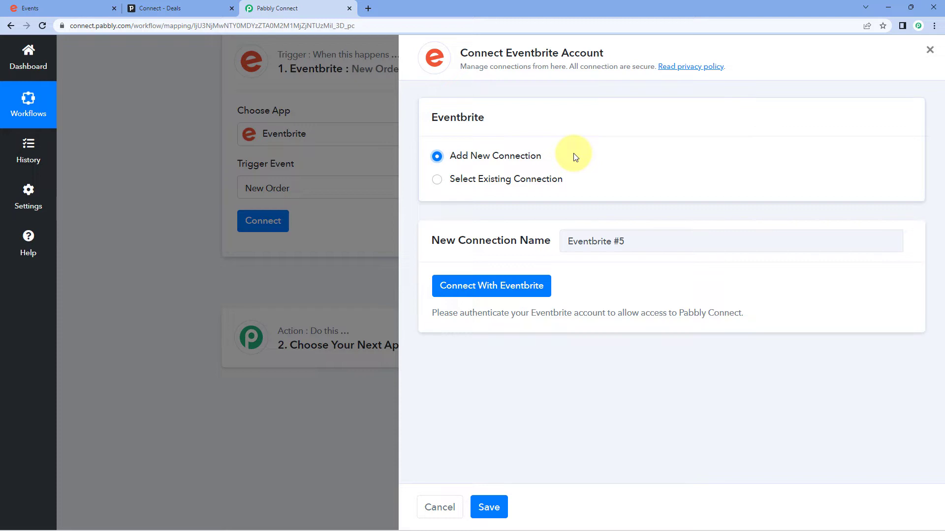
click(497, 295)
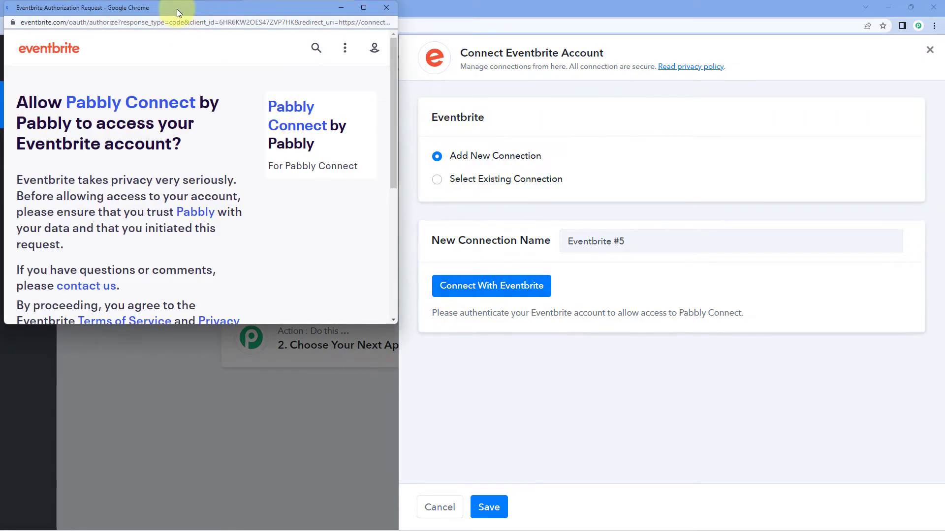
drag(171, 10, 180, 48)
click(81, 1)
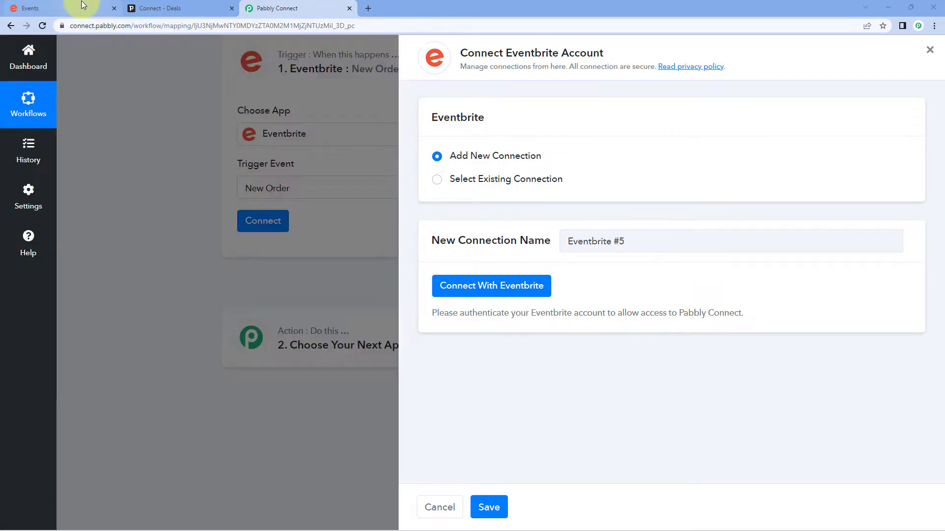
click(288, 7)
key(alt+Tab)
scroll(235, 218, down, 2)
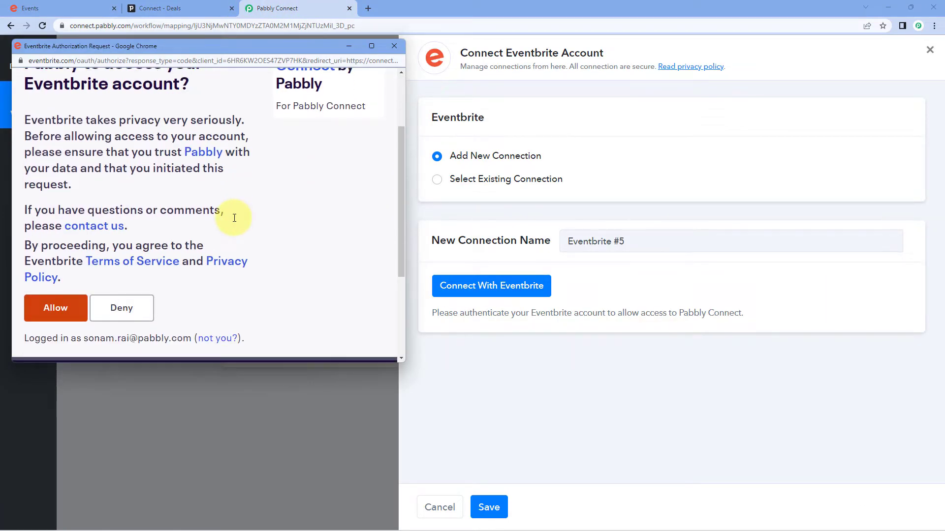
click(79, 308)
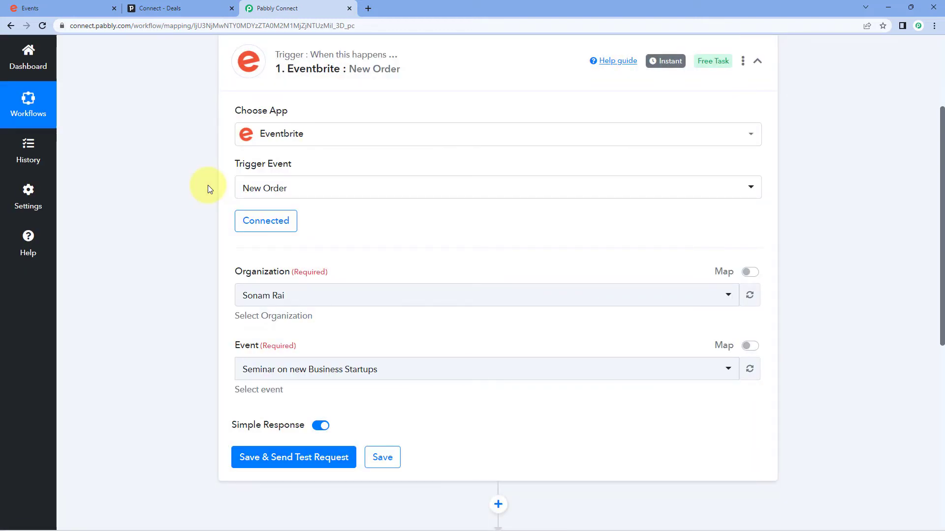
- Keep the only Eventbrite organization selected and review the trigger's event choices
scroll(208, 185, down, 2)
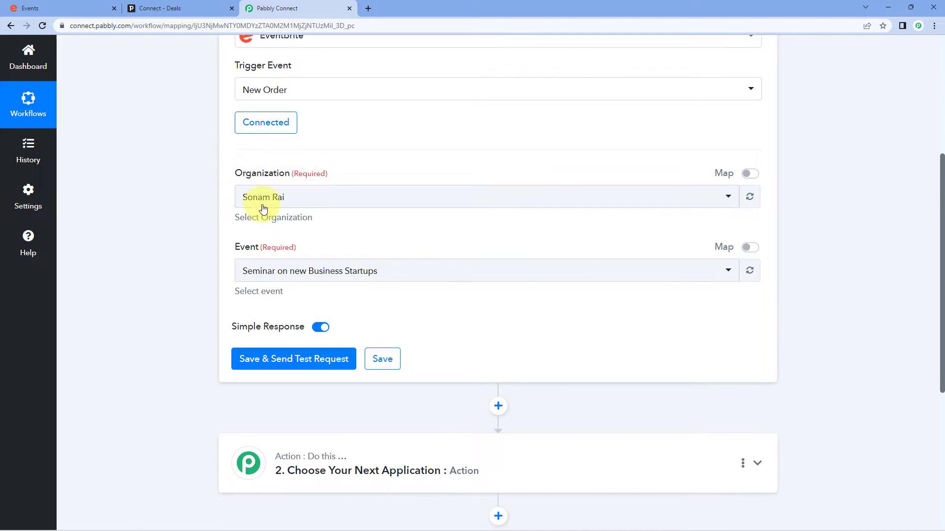
click(85, 3)
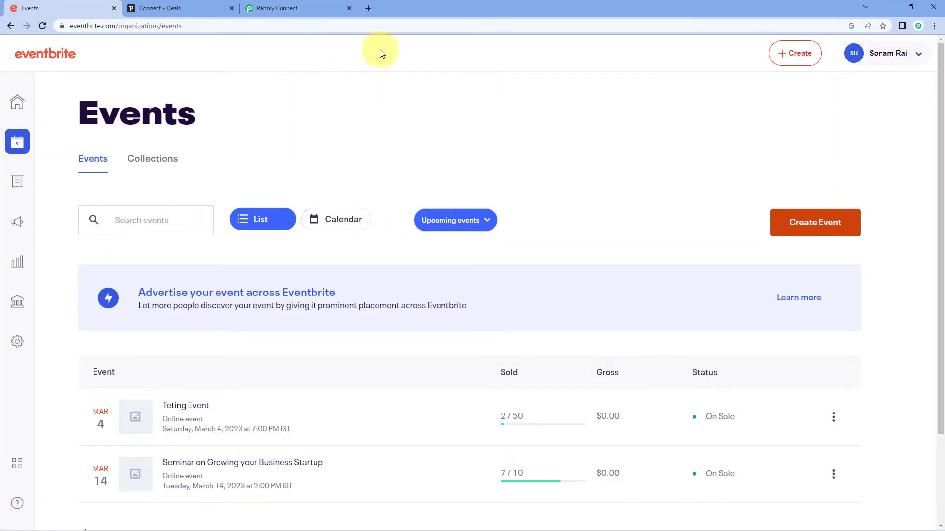
click(296, 6)
click(281, 195)
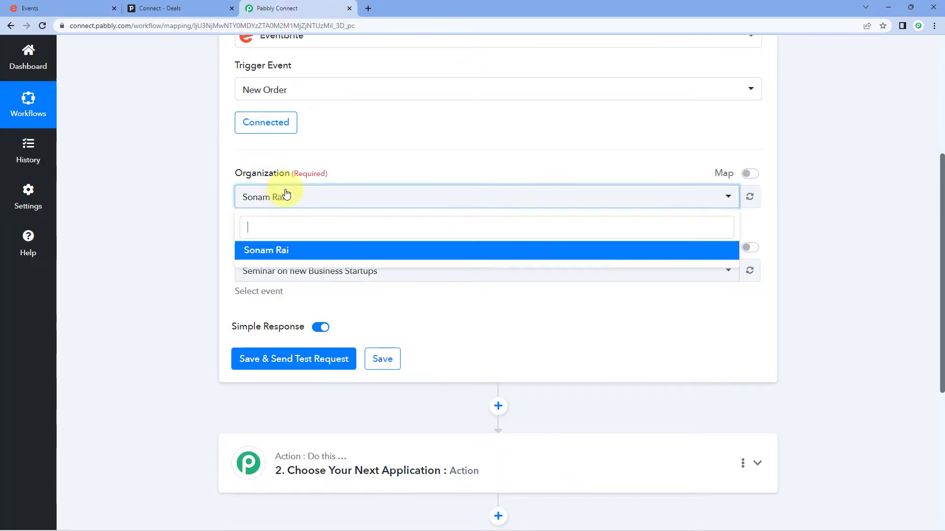
click(255, 249)
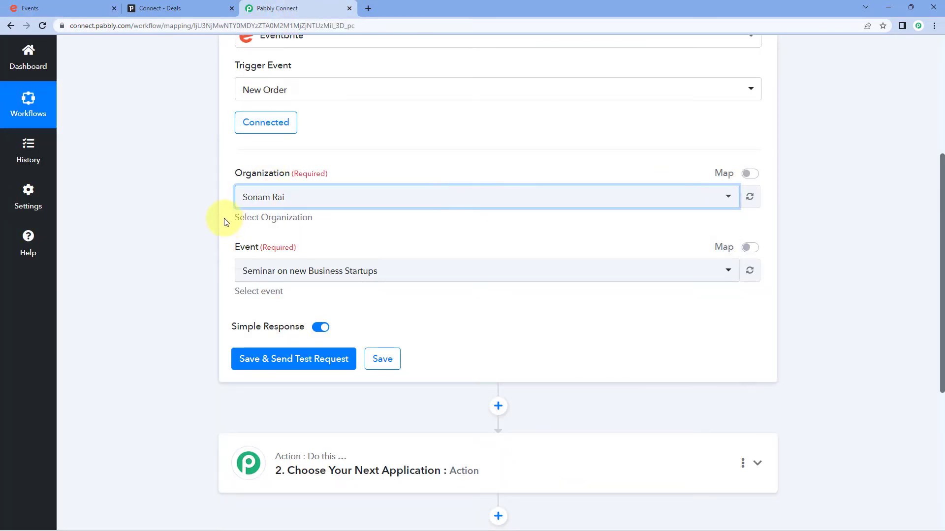
scroll(223, 217, up, 1)
scroll(223, 222, down, 2)
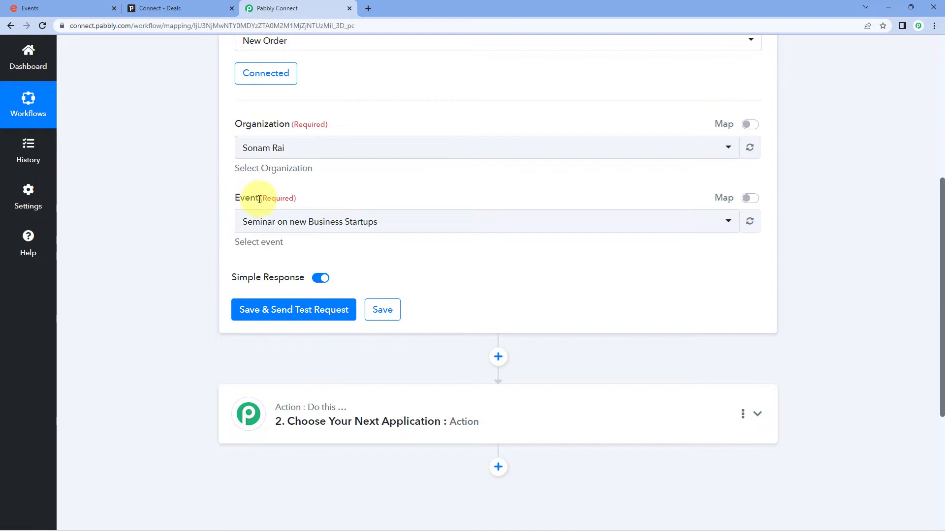
scroll(295, 199, down, 1)
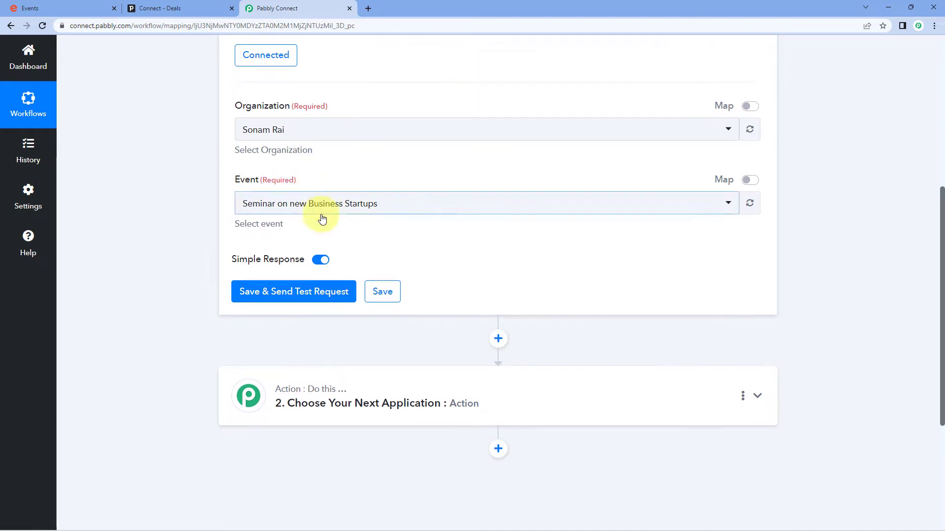
click(326, 176)
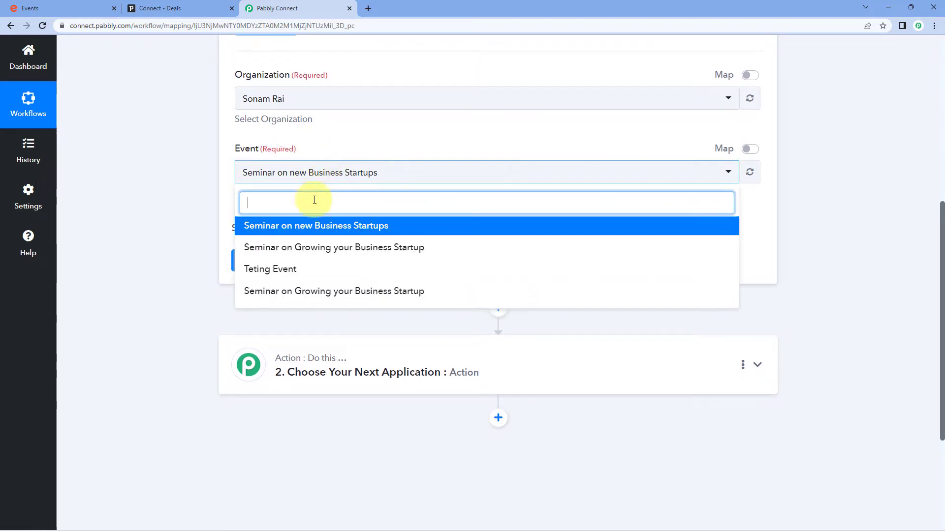
click(301, 172)
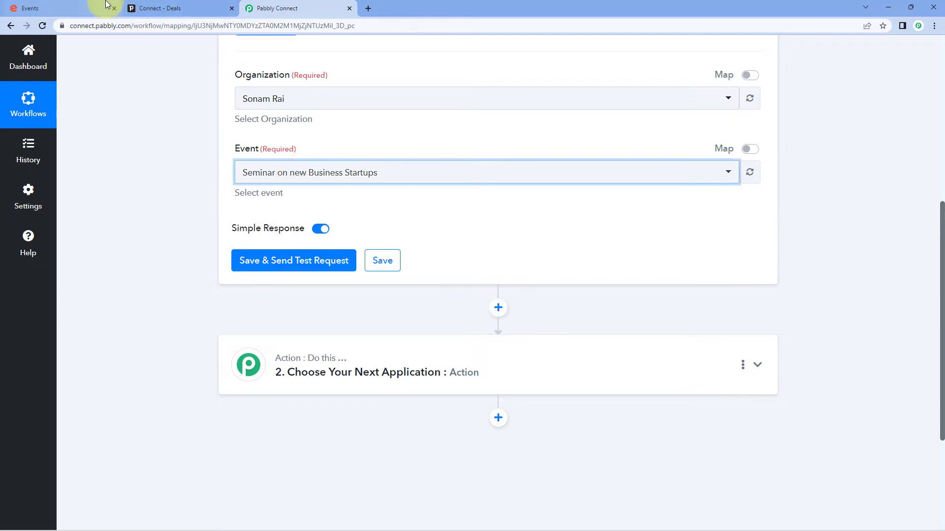
- After checking Eventbrite's events list, set the trigger's Event to 'Seminar on Growing your Business Startup'
click(105, 6)
scroll(157, 283, down, 2)
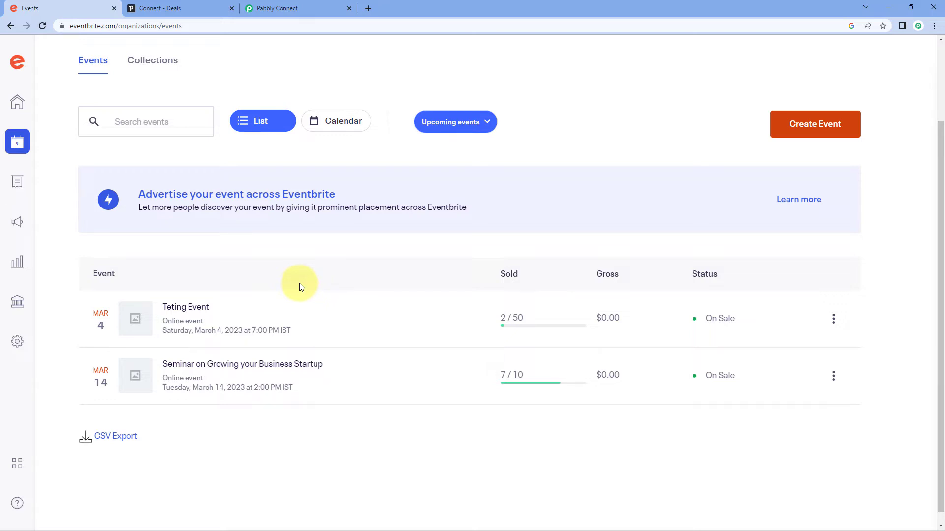
click(275, 8)
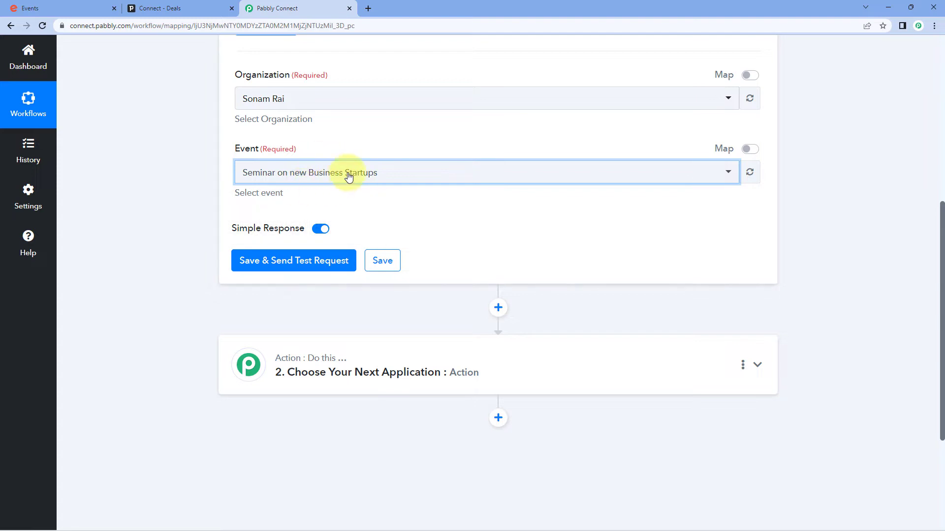
click(76, 6)
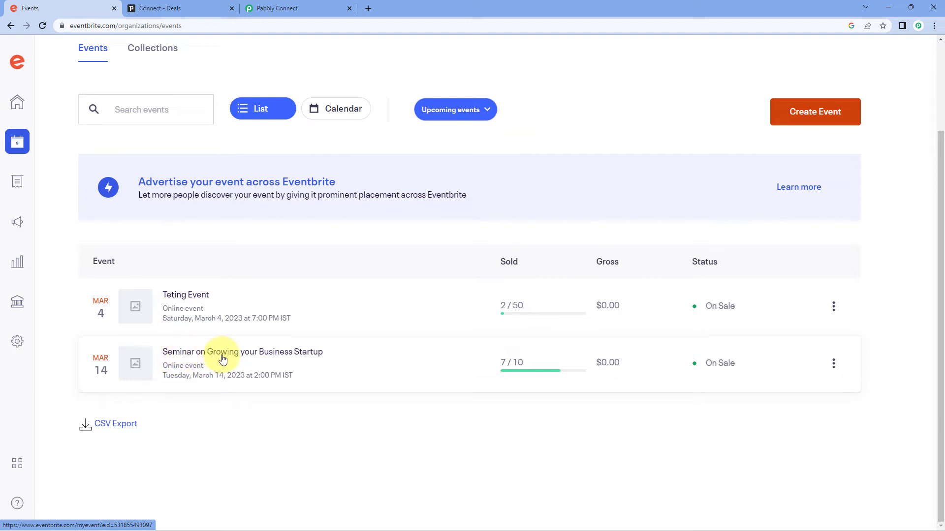
click(288, 6)
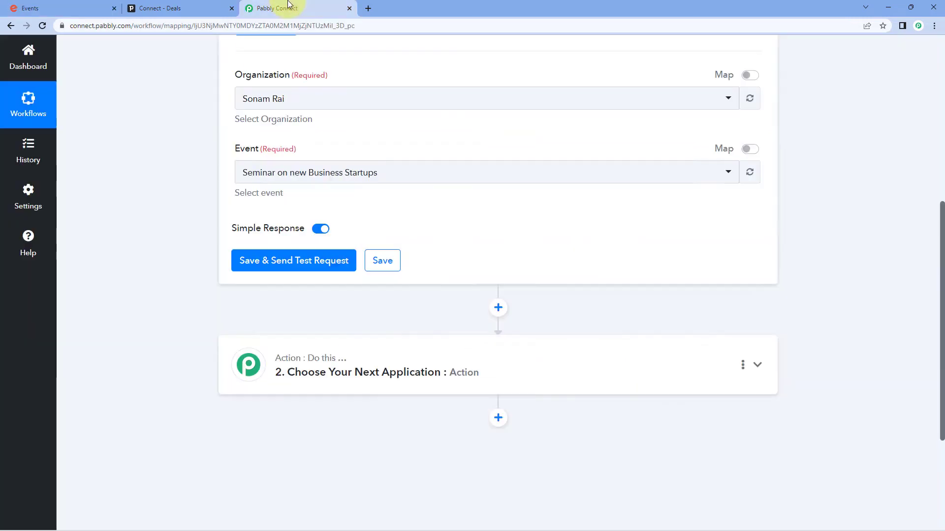
click(405, 172)
click(334, 251)
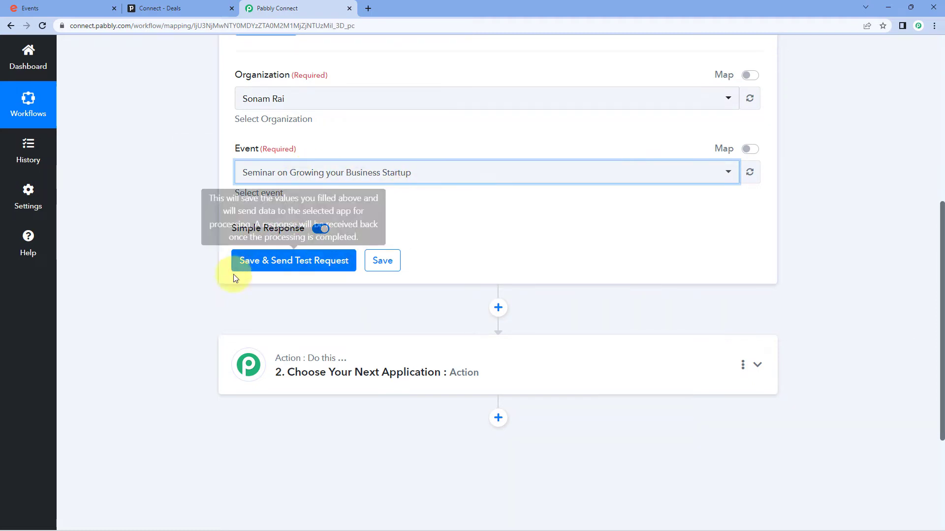
- Save the Eventbrite trigger and send a test request so it waits for an order
click(281, 265)
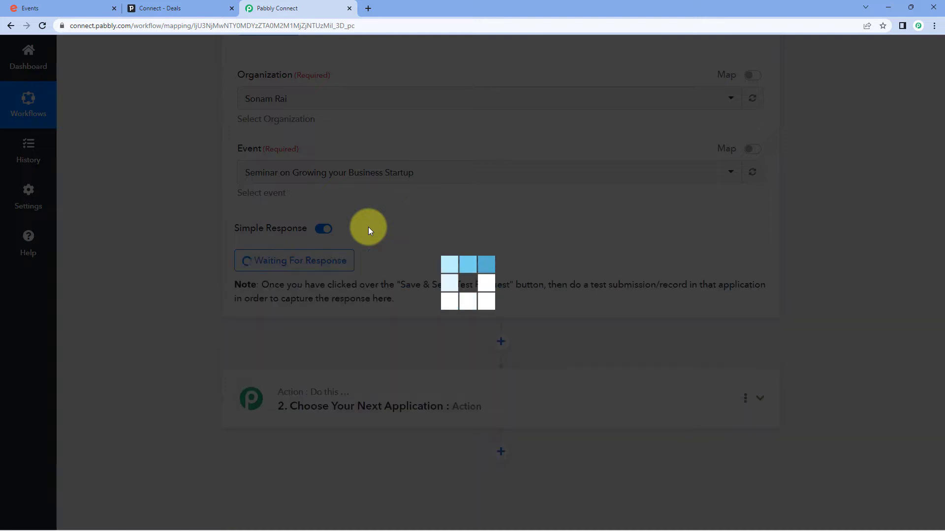
scroll(373, 256, up, 1)
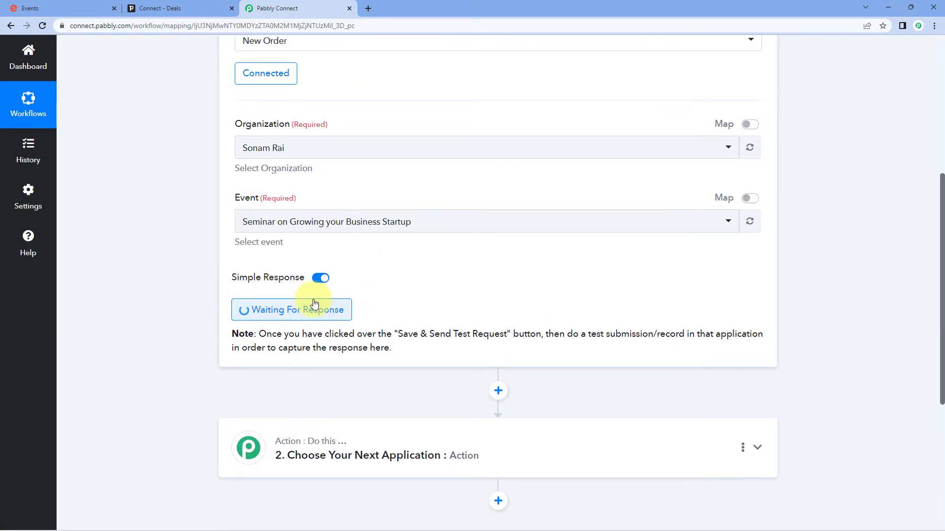
scroll(415, 320, up, 2)
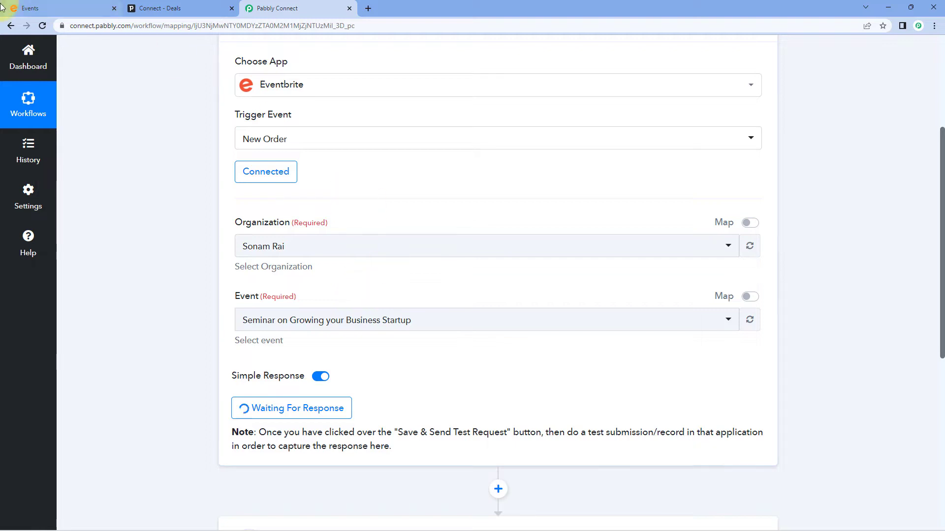
click(30, 8)
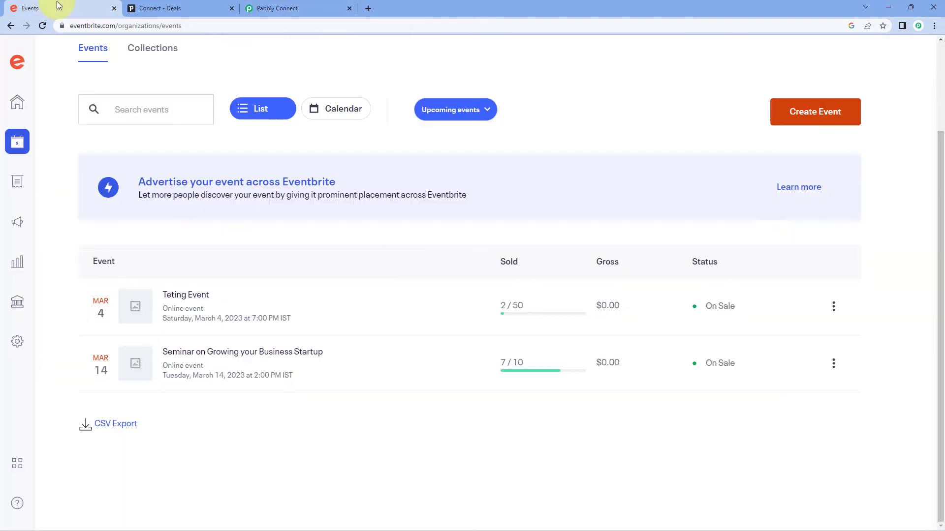
- Open the seminar's copied public URL in an Incognito window and reserve a free General Admission spot
click(833, 363)
click(796, 266)
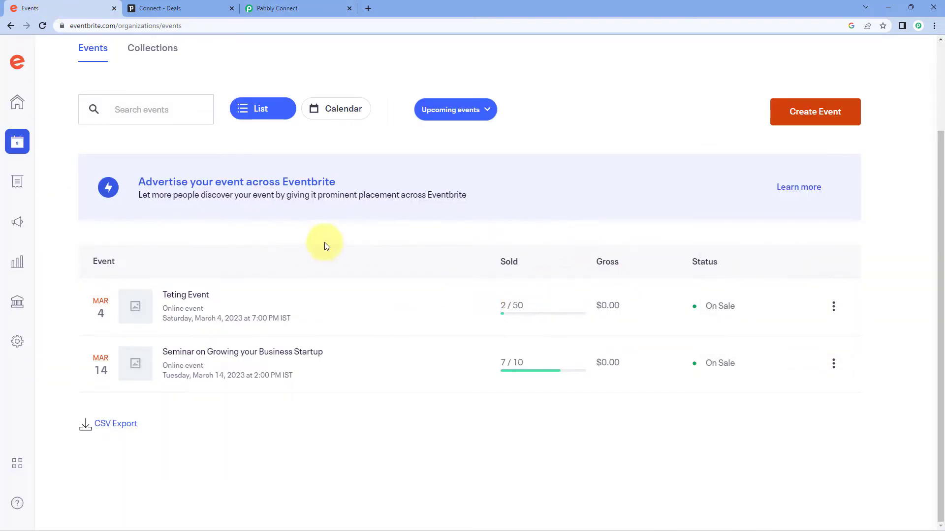
key(ctrl+shift+n)
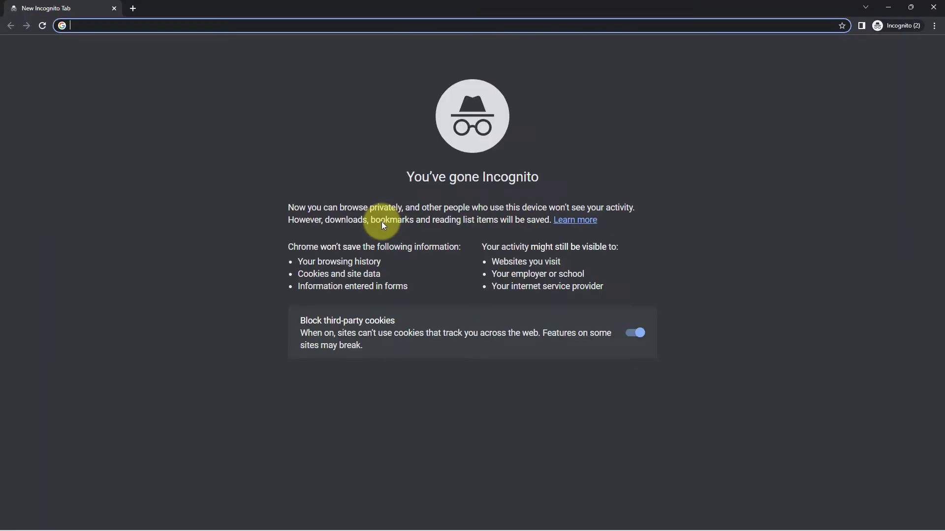
key(ctrl+v)
key(Return)
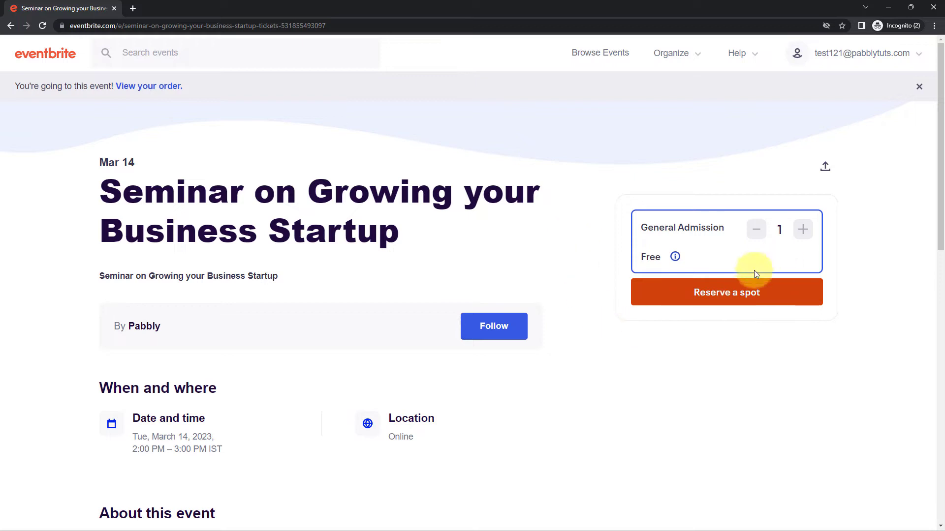
click(710, 295)
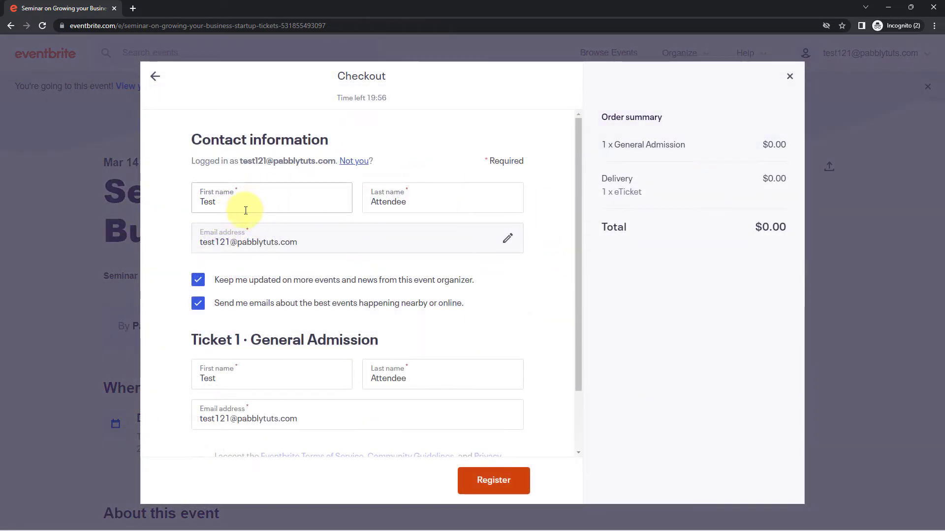
- Review the buyer's name and e-mail and the ticket holder's name on the checkout form
double_click(210, 205)
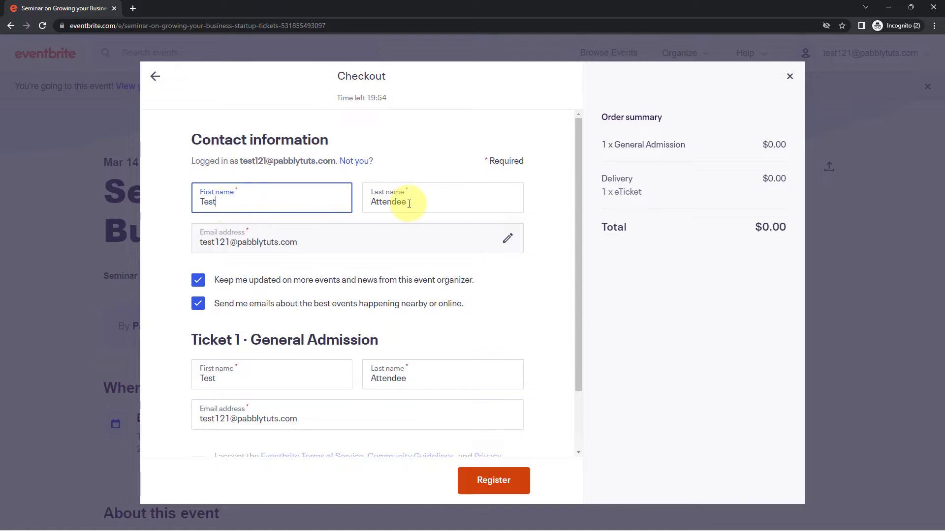
drag(407, 201, 316, 205)
drag(312, 241, 180, 254)
scroll(182, 261, down, 2)
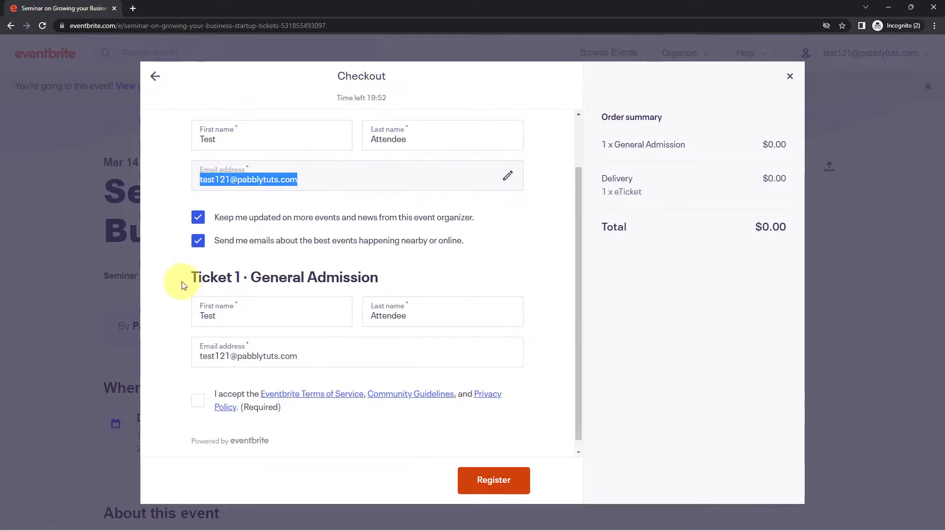
double_click(232, 305)
double_click(403, 306)
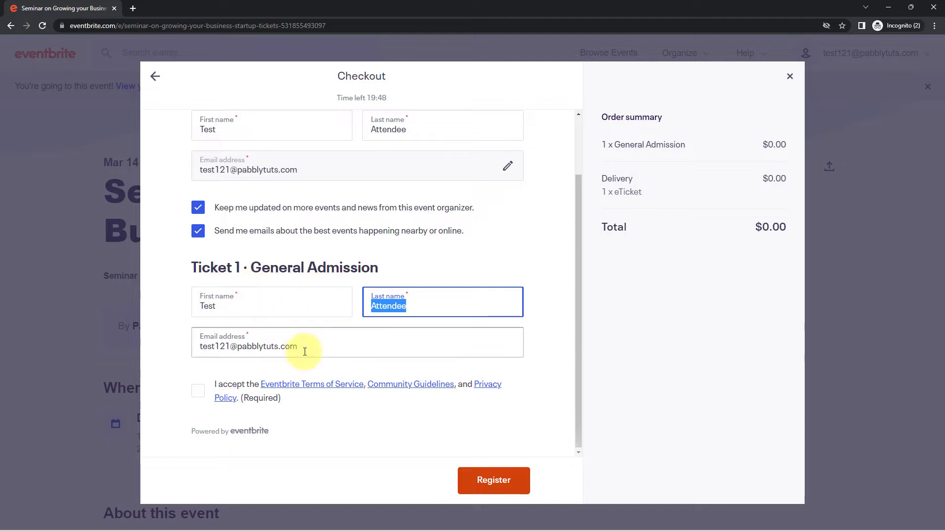
click(200, 393)
- Accept the terms, register the free order, and minimize the Incognito window
click(199, 392)
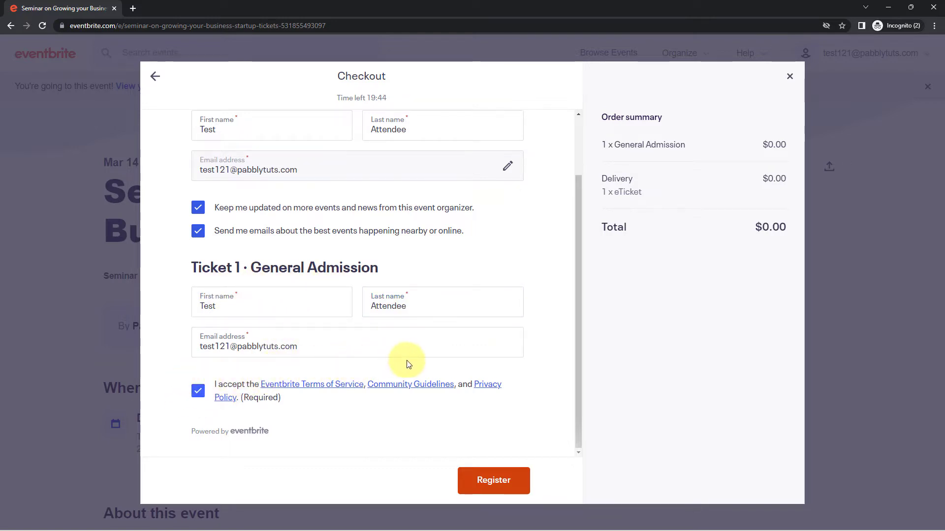
click(517, 487)
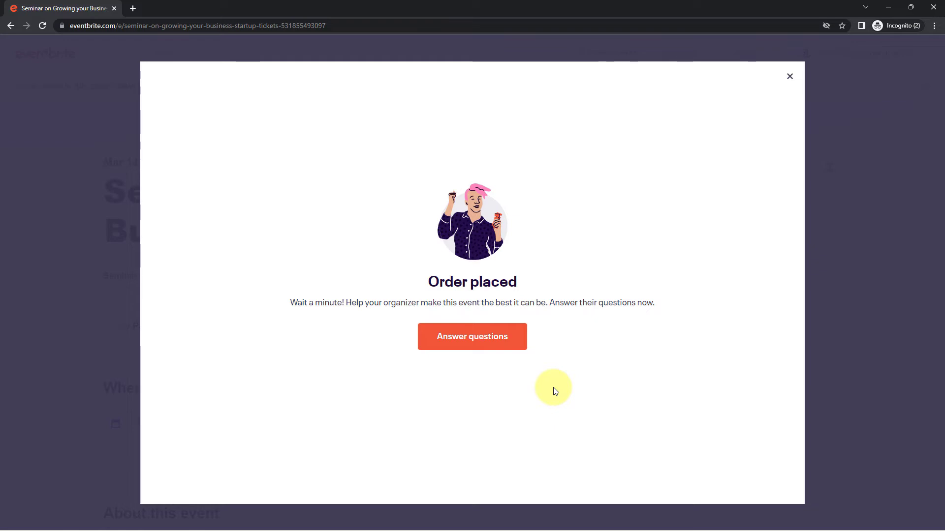
click(888, 6)
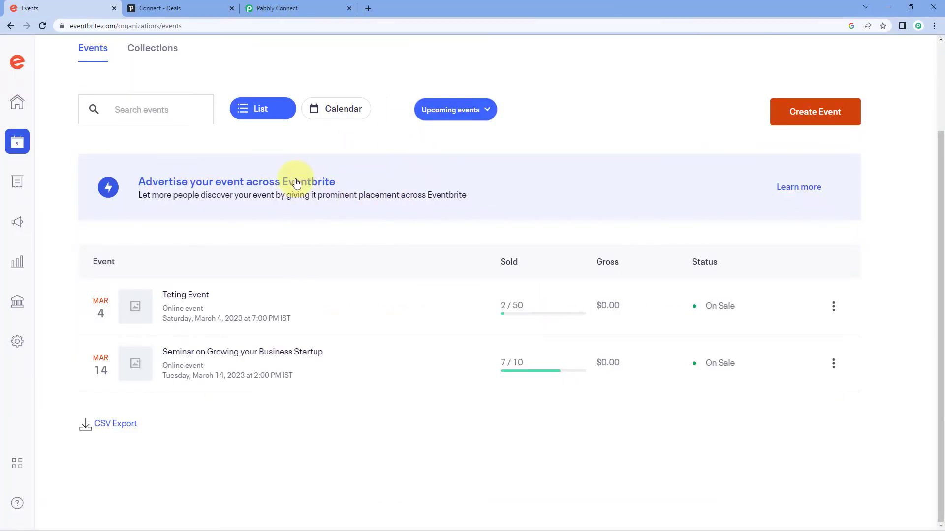
- Inspect the received webhook id, user id, endpoint URL and order.placed action in the trigger response
click(283, 11)
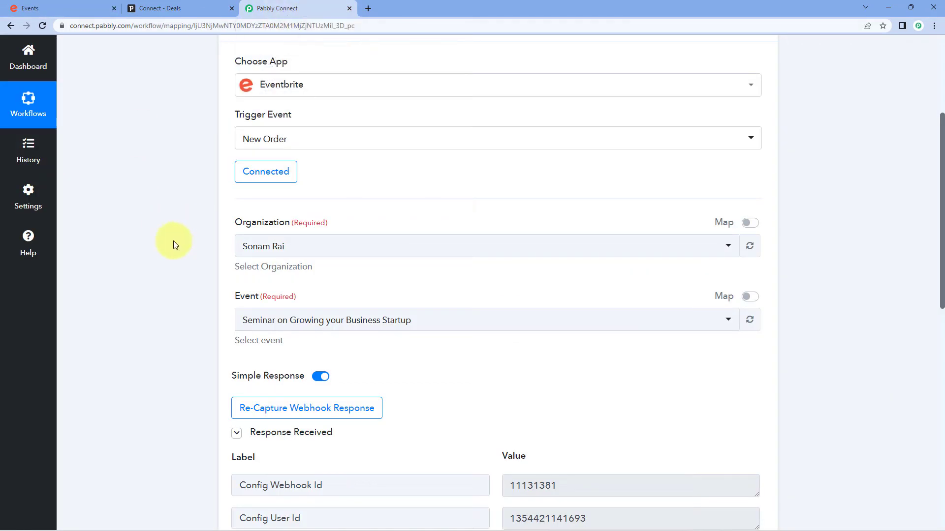
scroll(174, 241, down, 4)
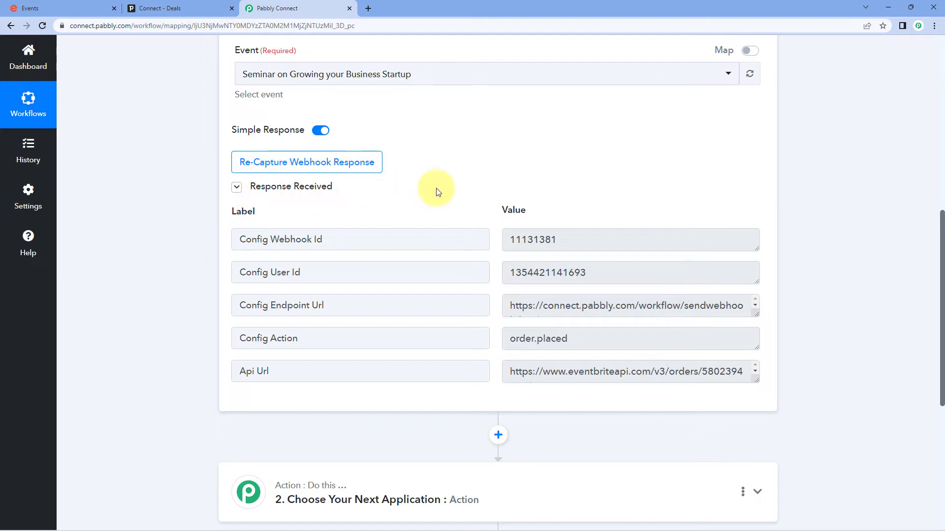
scroll(489, 192, down, 1)
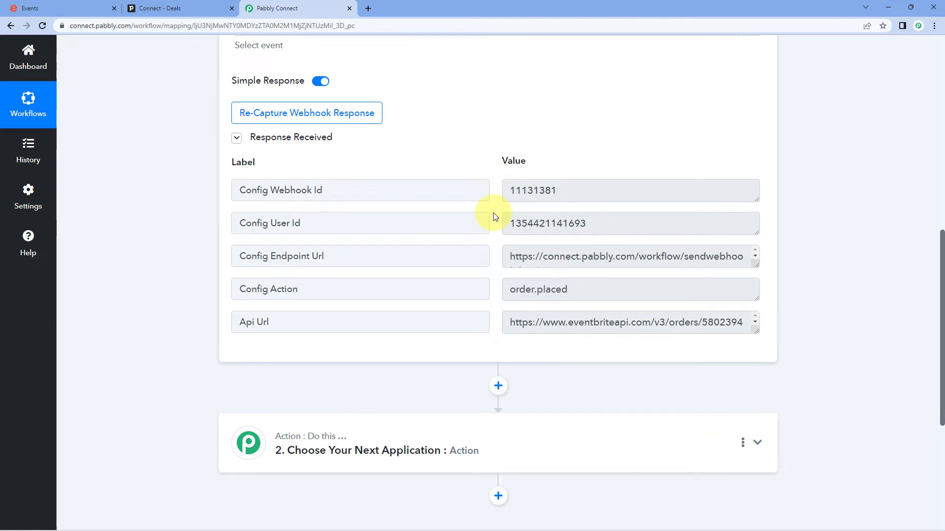
drag(584, 188, 488, 200)
drag(610, 219, 549, 256)
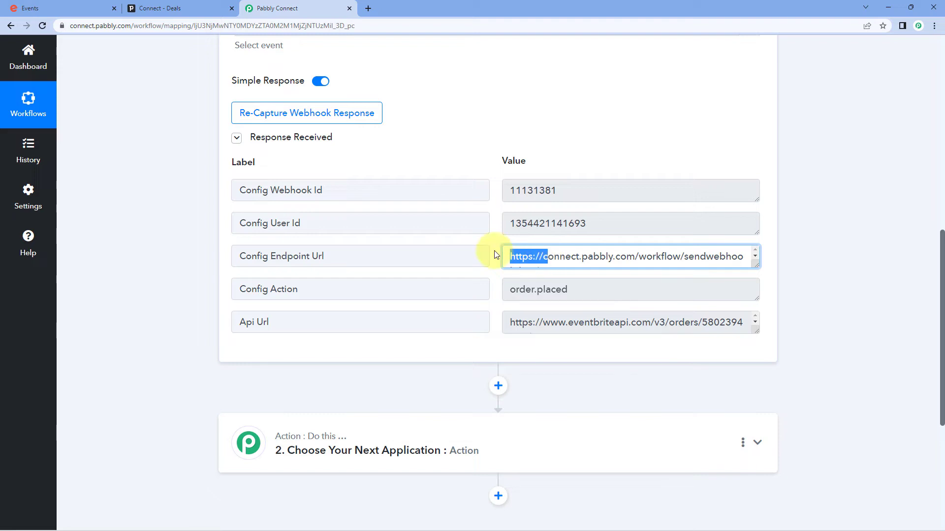
click(497, 254)
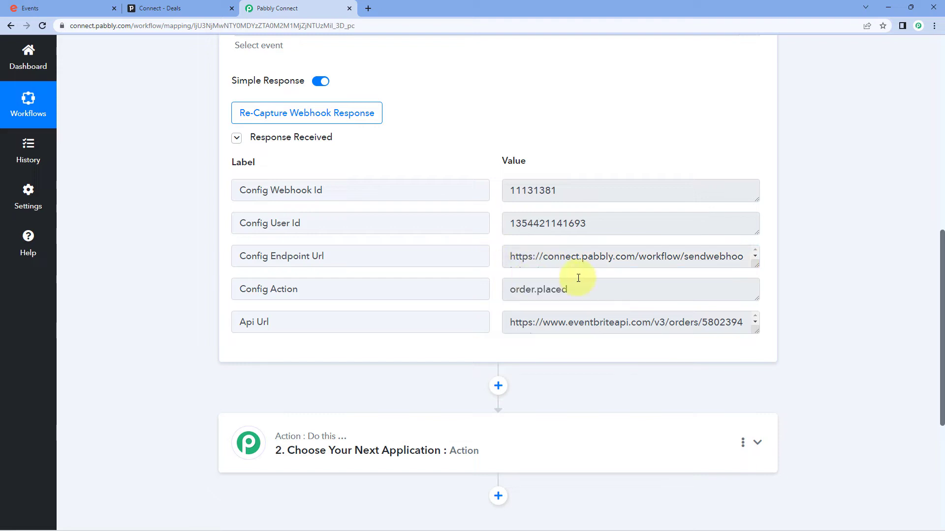
drag(584, 289, 544, 323)
click(492, 285)
- Enlarge the Api Url field to read the full order API URL
click(561, 328)
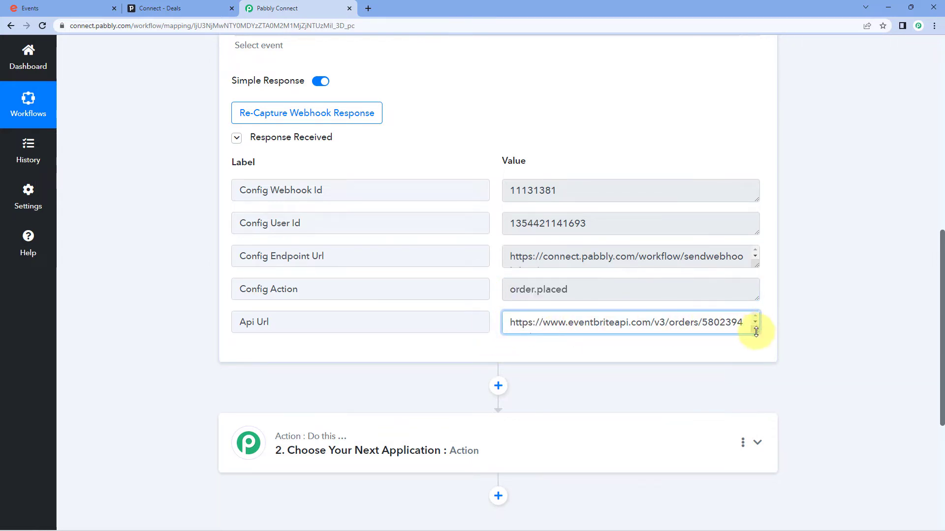
drag(757, 332, 754, 354)
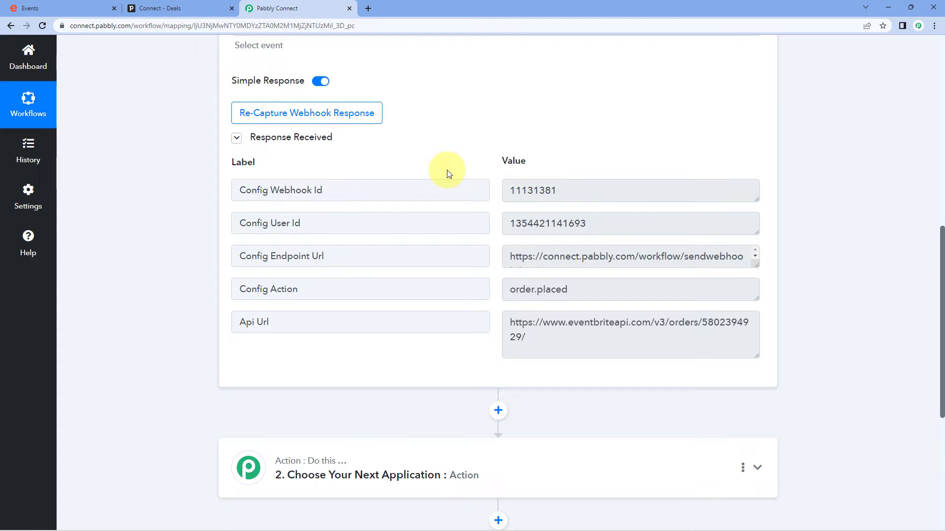
drag(533, 344, 505, 320)
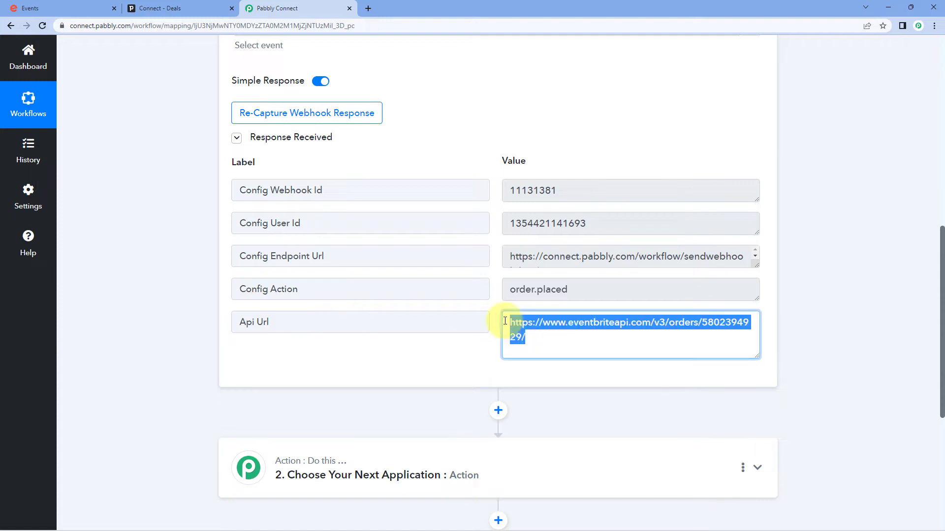
click(490, 303)
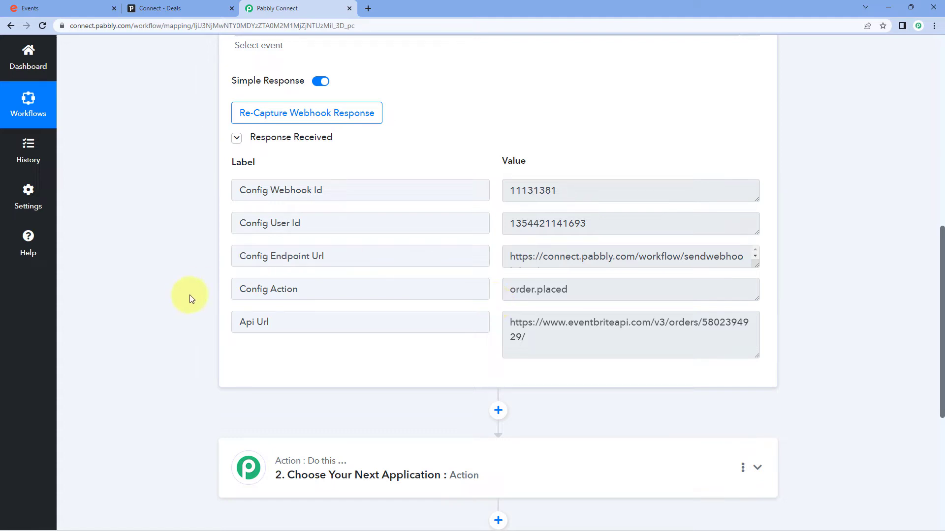
scroll(199, 287, down, 5)
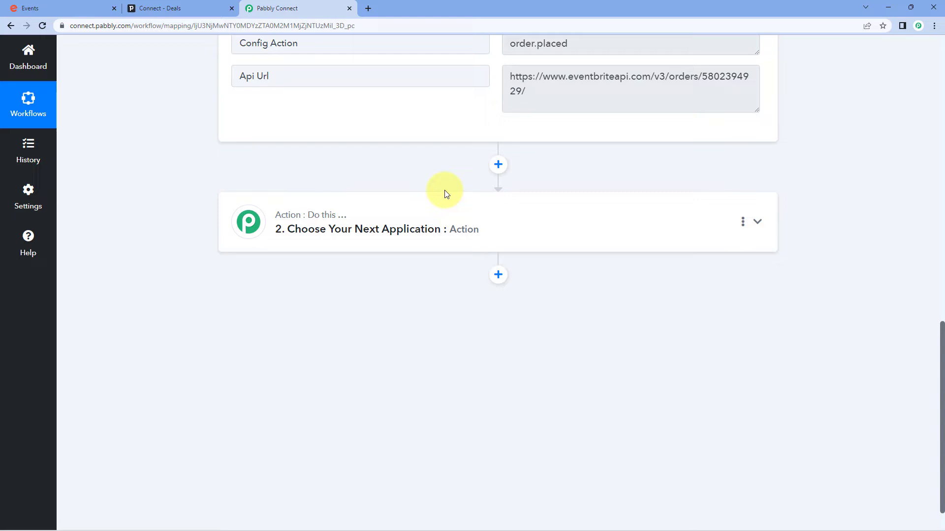
- Choose Eventbrite as the app for the next action step
click(432, 215)
scroll(236, 253, down, 1)
click(277, 246)
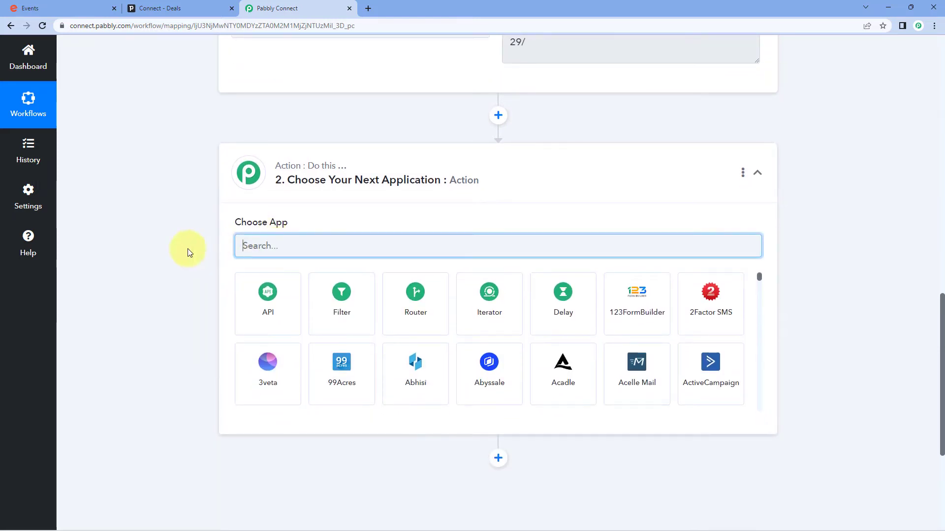
text(Event)
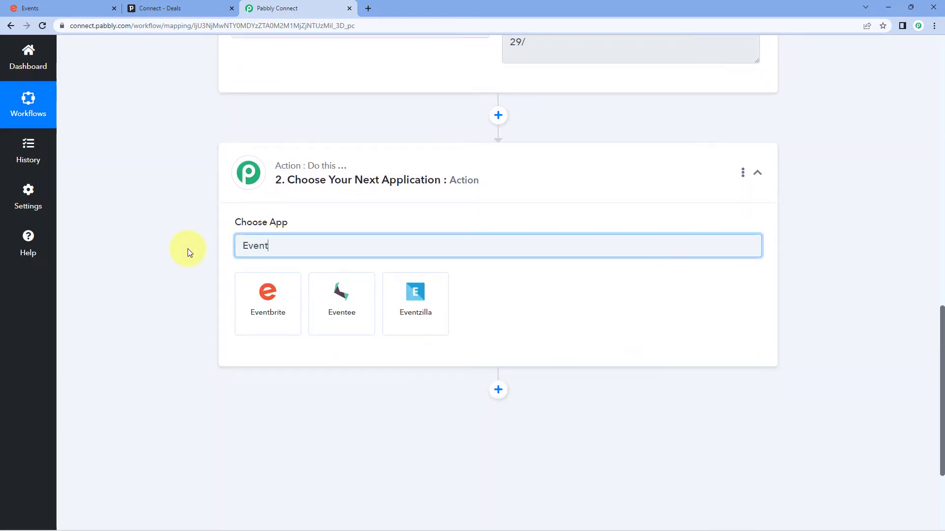
click(293, 289)
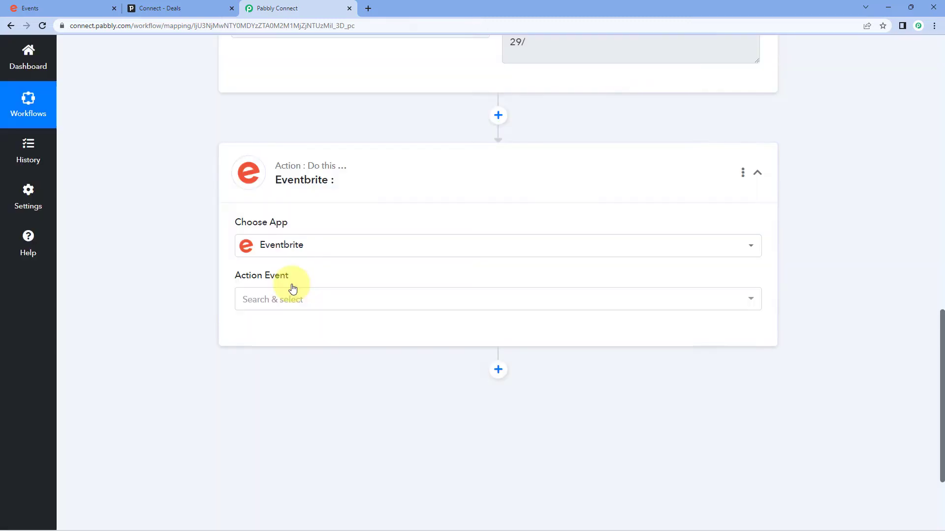
- Set the action event to Get Attendee by Order Id and save the existing Eventbrite connection
scroll(295, 275, down, 2)
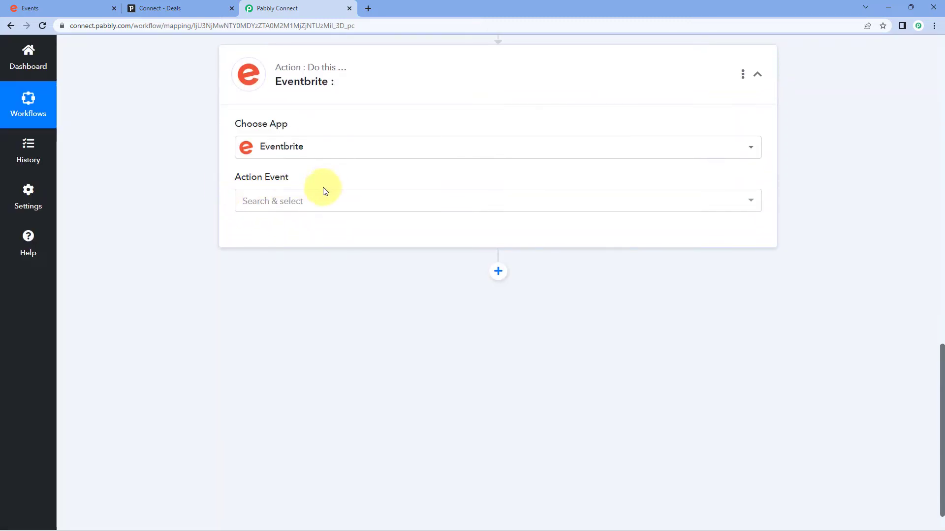
click(323, 199)
scroll(330, 290, down, 3)
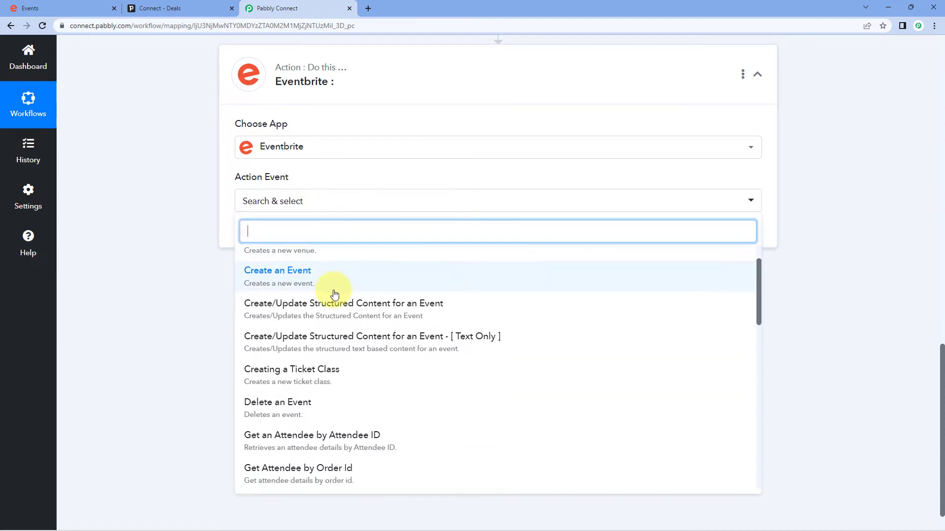
scroll(334, 297, down, 1)
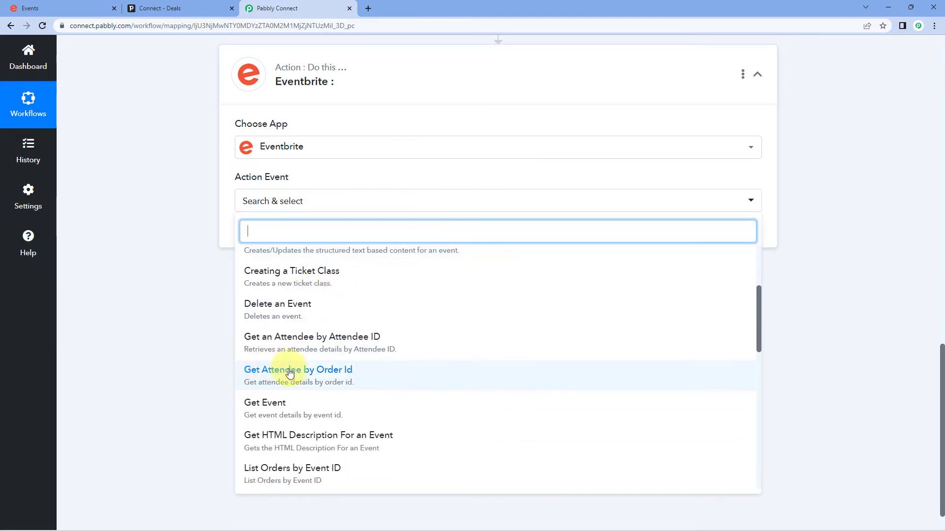
click(329, 381)
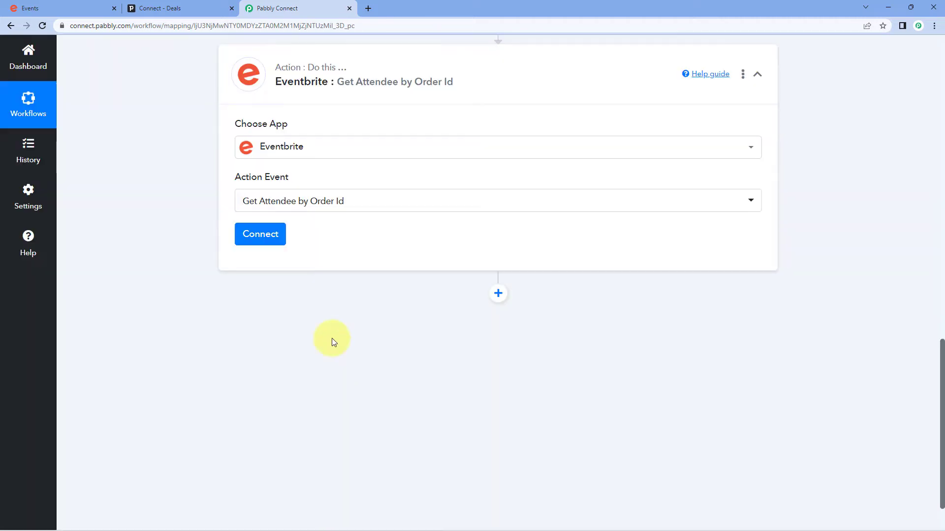
click(272, 238)
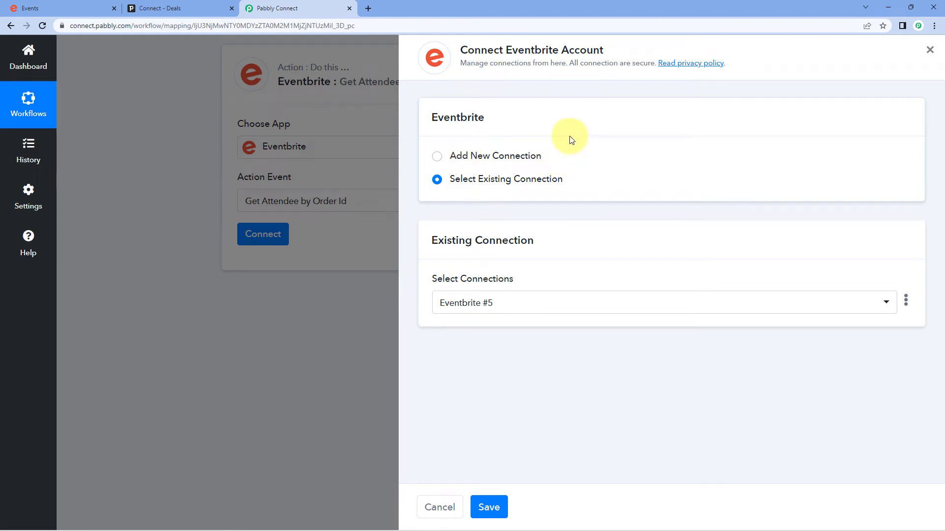
click(473, 500)
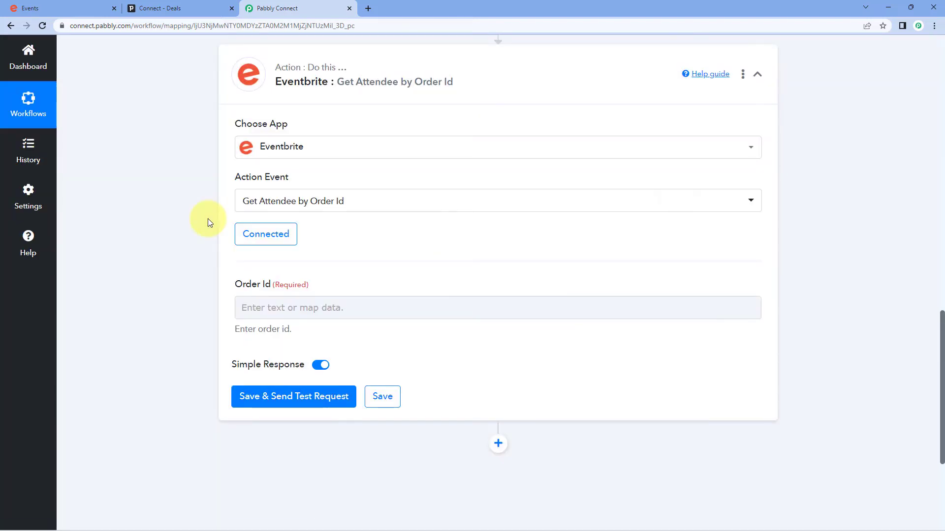
scroll(207, 219, down, 1)
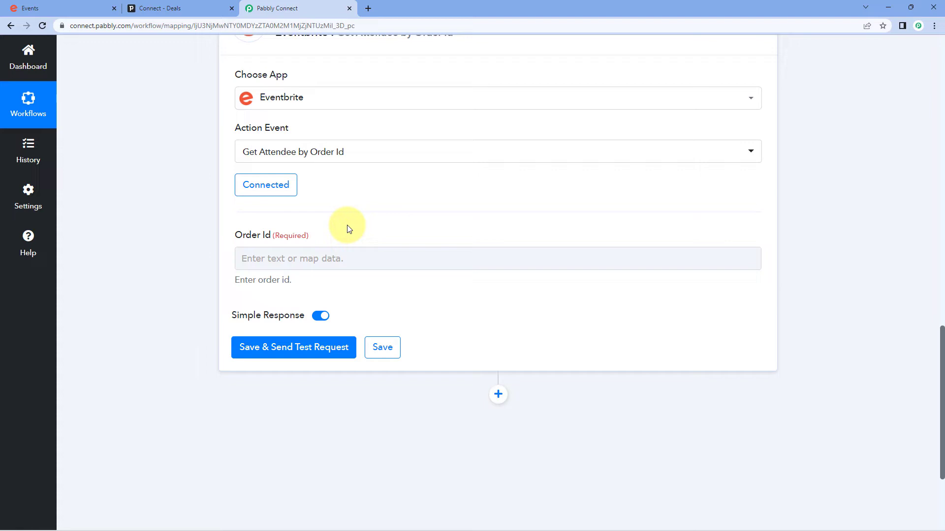
scroll(351, 230, up, 8)
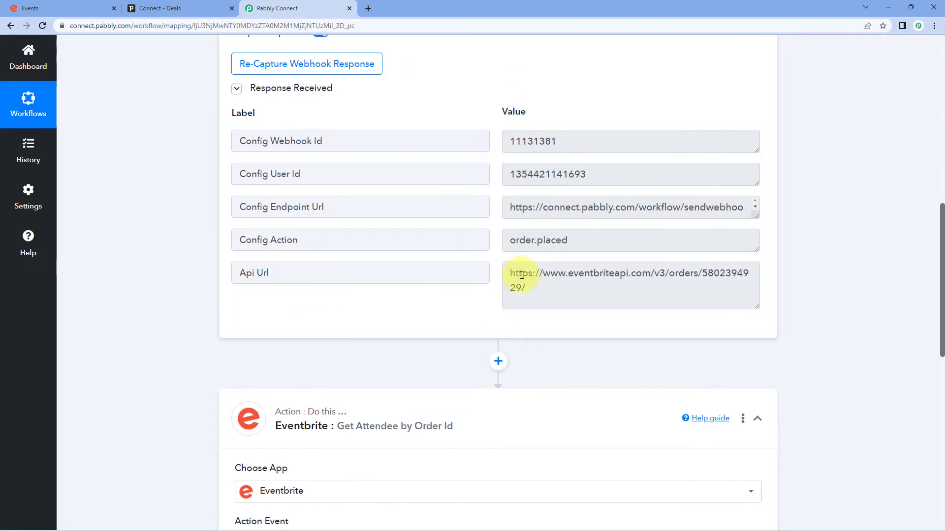
drag(514, 273, 684, 286)
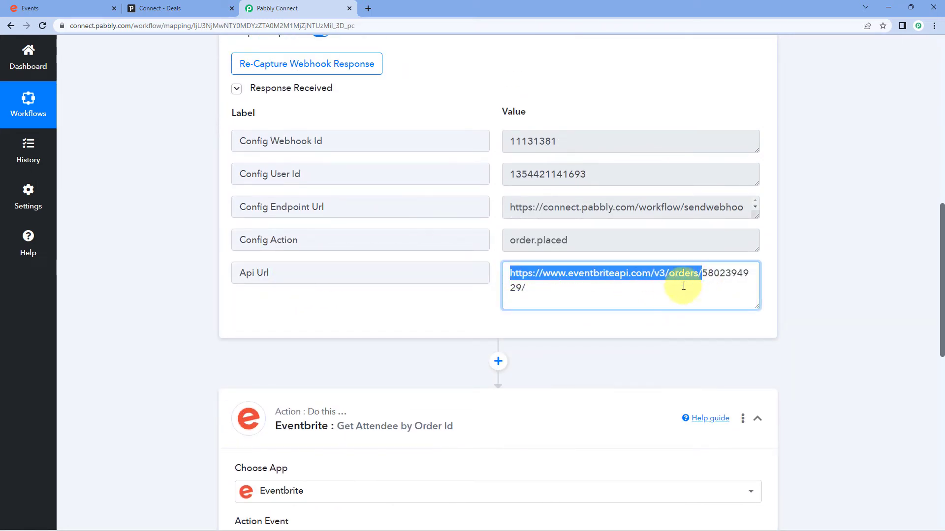
click(522, 289)
double_click(704, 275)
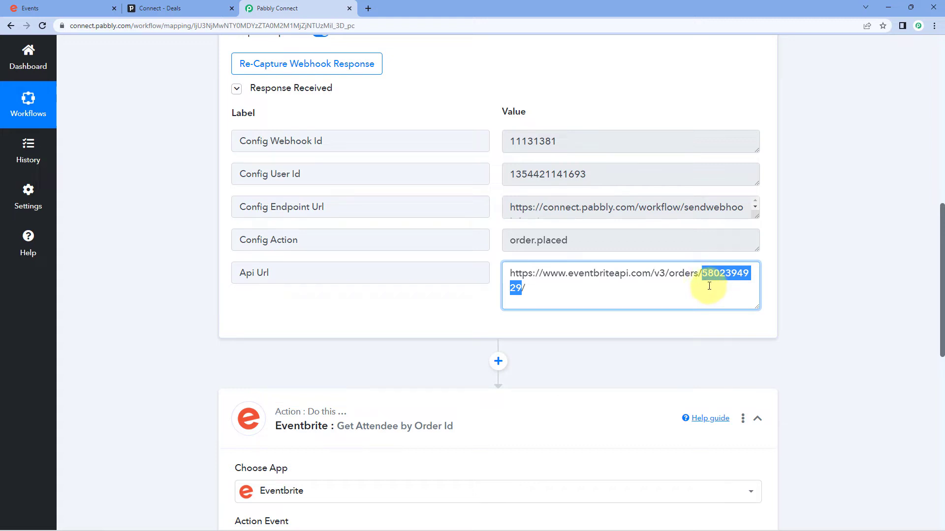
click(459, 299)
scroll(461, 296, down, 2)
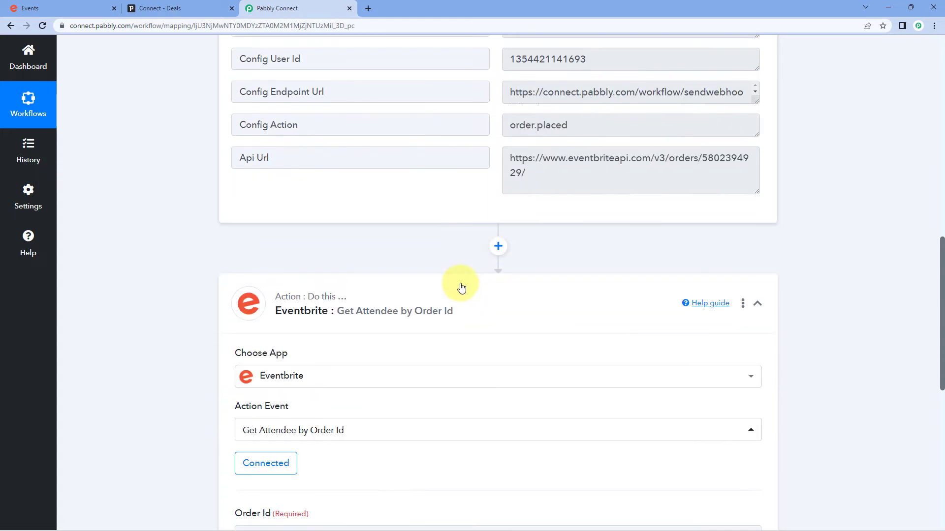
scroll(461, 288, down, 2)
scroll(497, 265, up, 2)
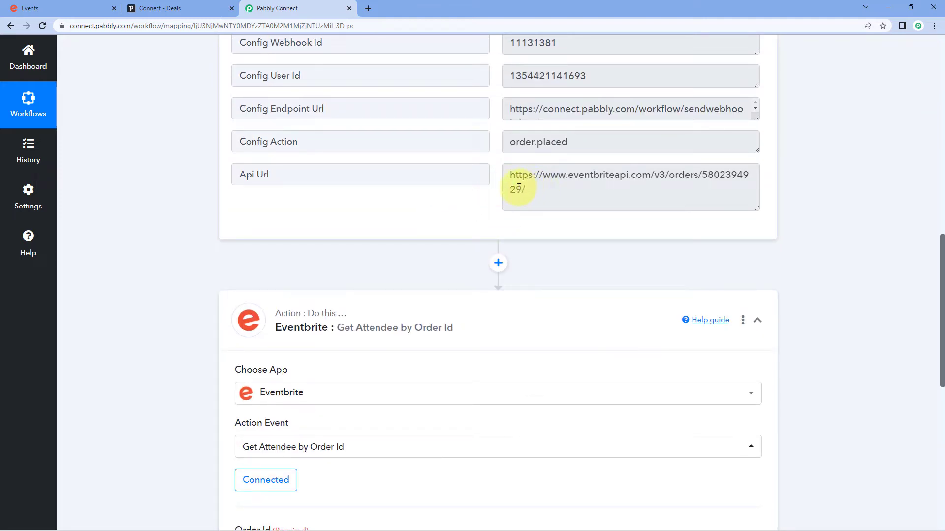
drag(527, 192, 504, 179)
click(482, 204)
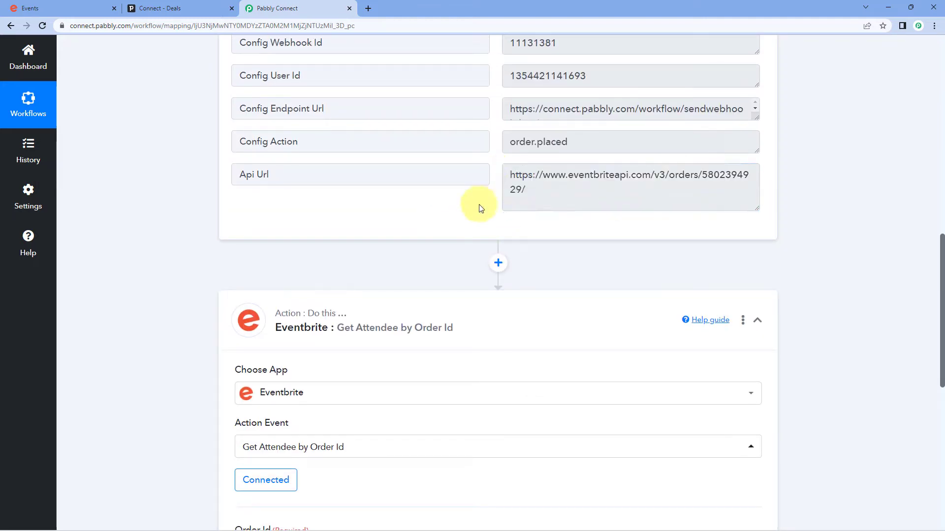
drag(703, 176, 522, 192)
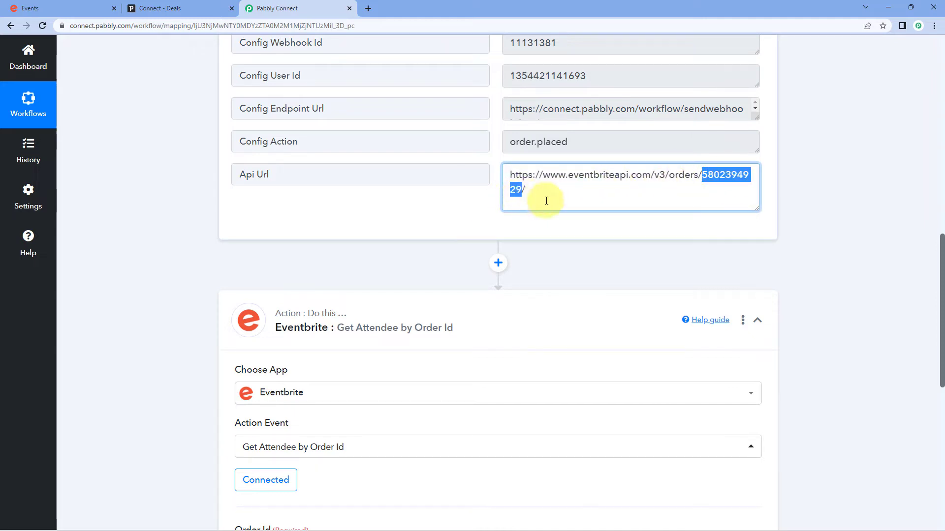
click(484, 202)
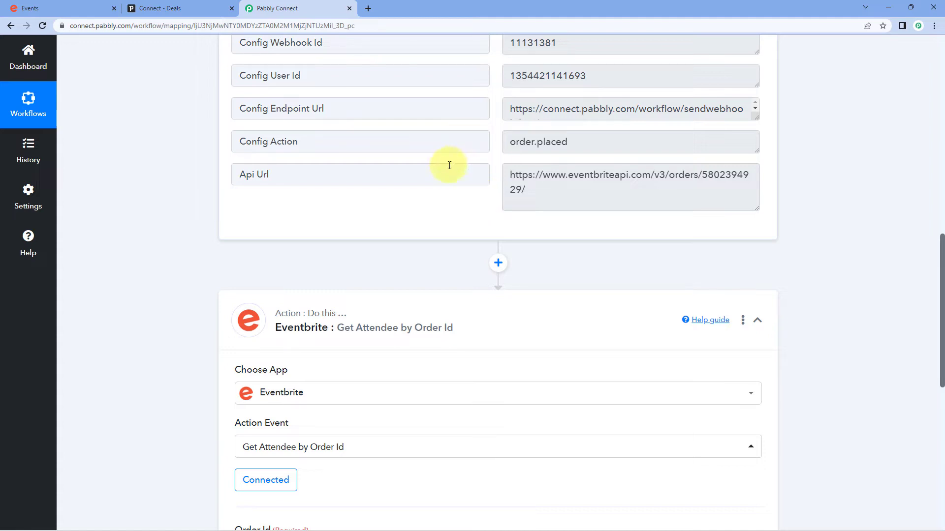
drag(540, 190, 498, 171)
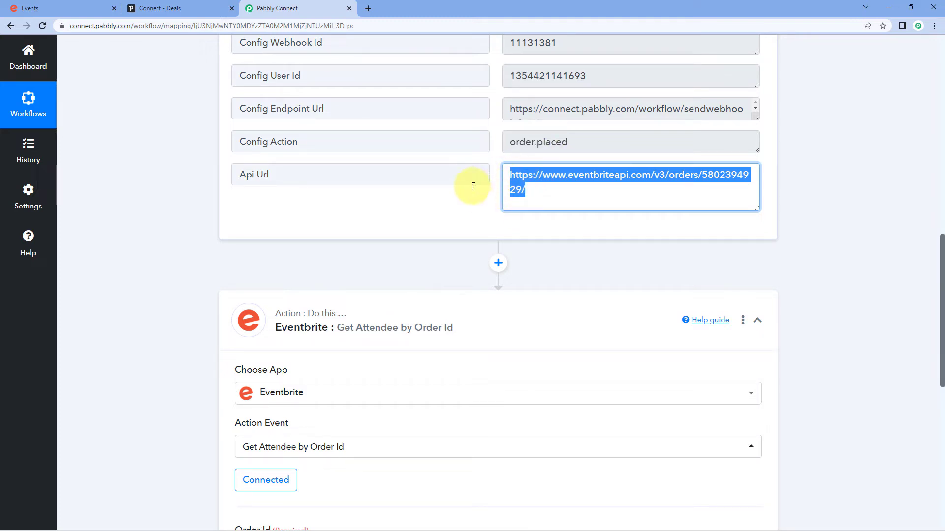
scroll(443, 200, down, 3)
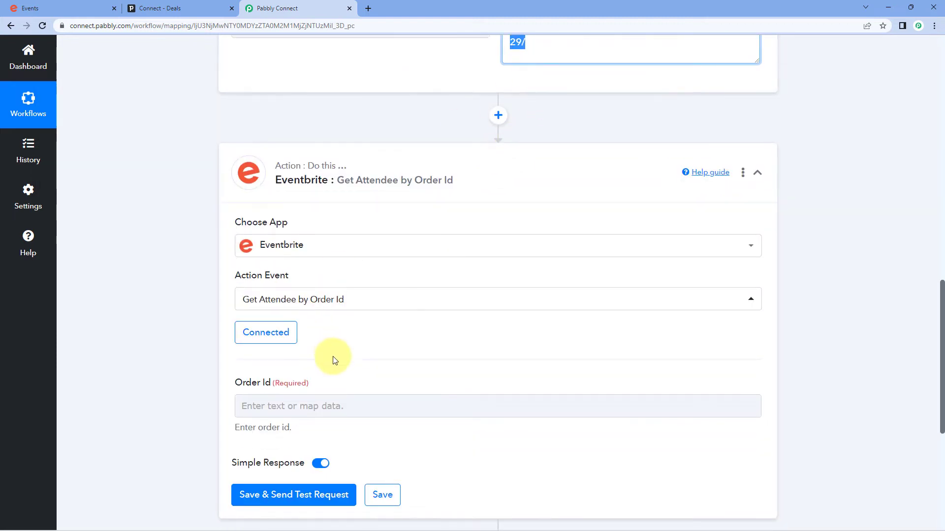
scroll(526, 158, up, 2)
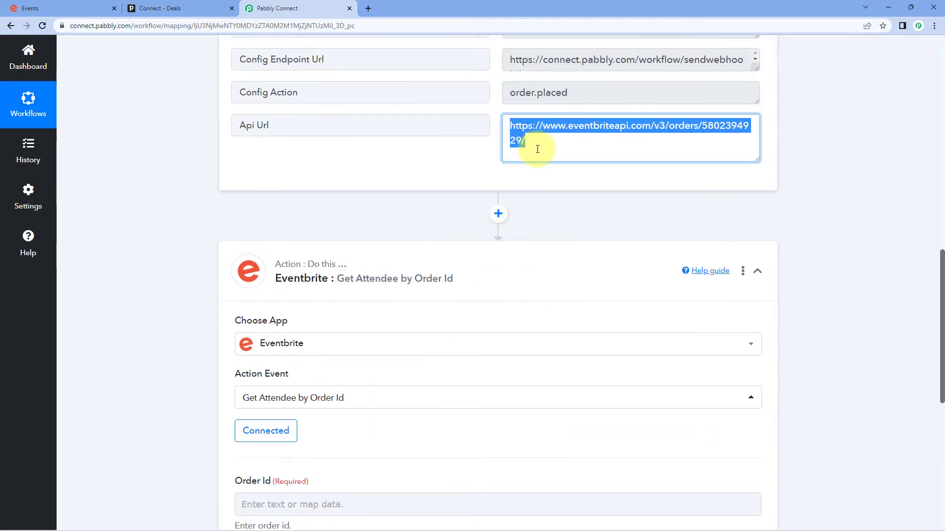
drag(522, 141, 705, 123)
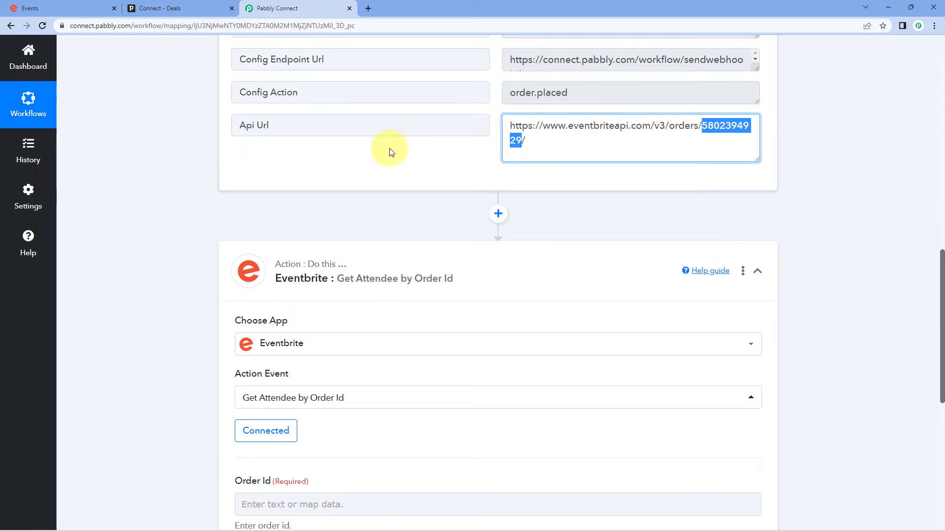
- Add a Text Formatter by Pabbly step with the Text Parser action above the Eventbrite step and connect it
click(498, 214)
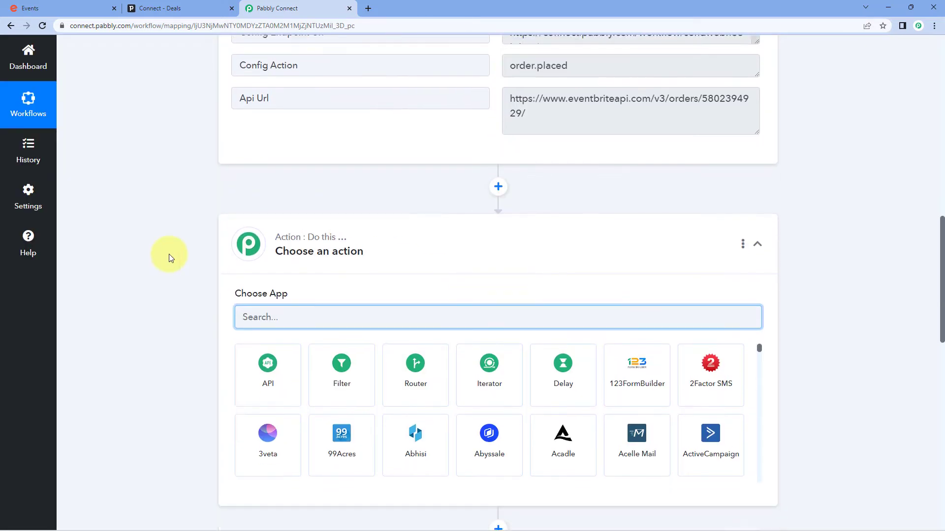
text(Text)
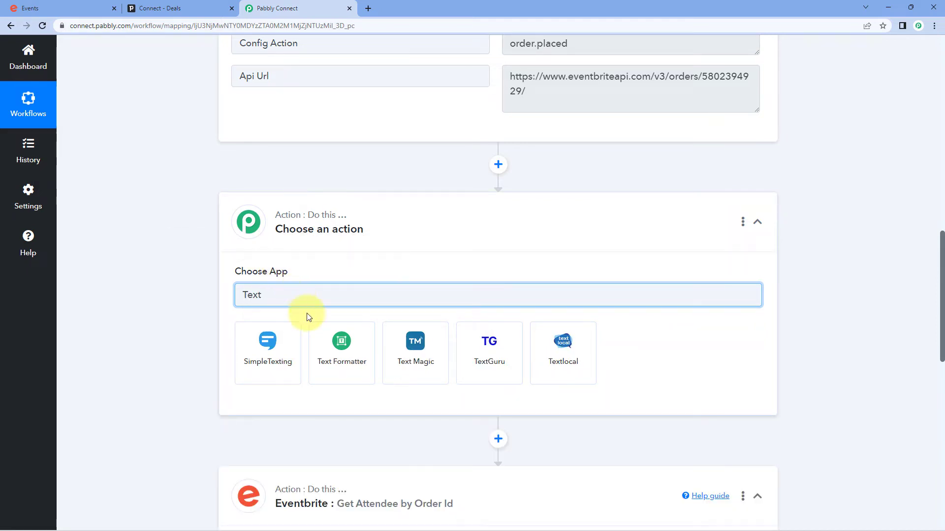
click(326, 337)
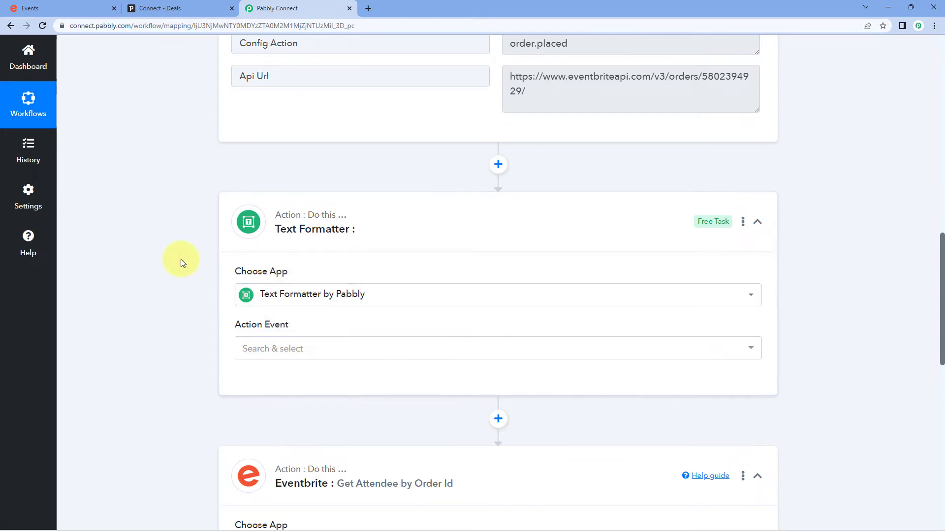
scroll(181, 259, down, 2)
mouse_move(249, 236)
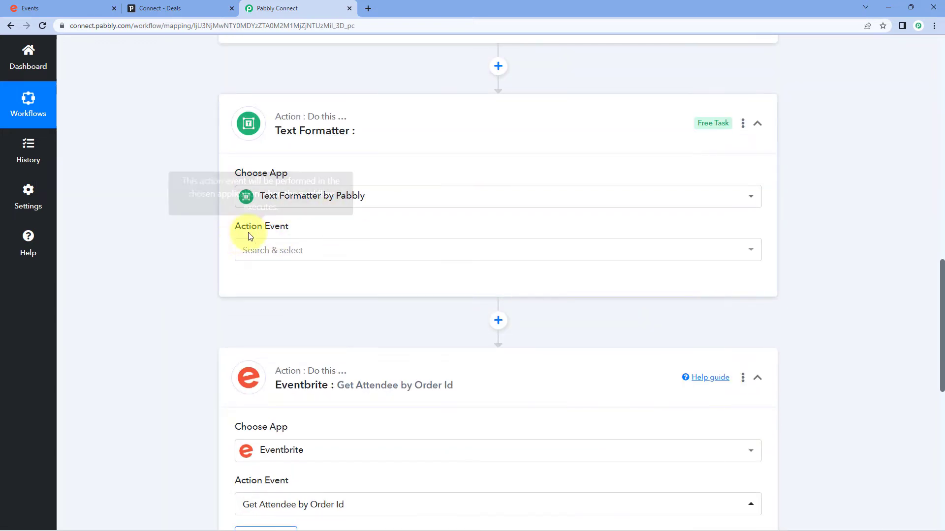
click(314, 254)
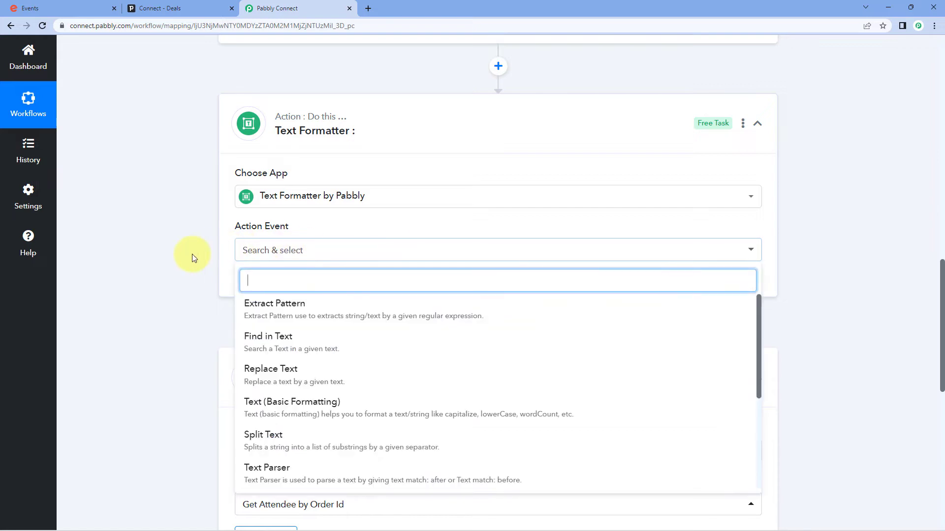
scroll(192, 251, down, 2)
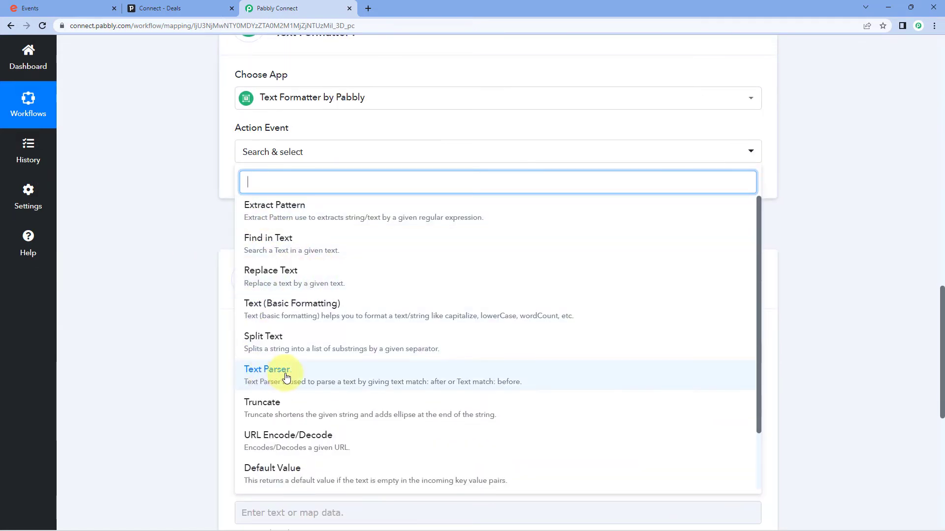
click(304, 376)
click(271, 184)
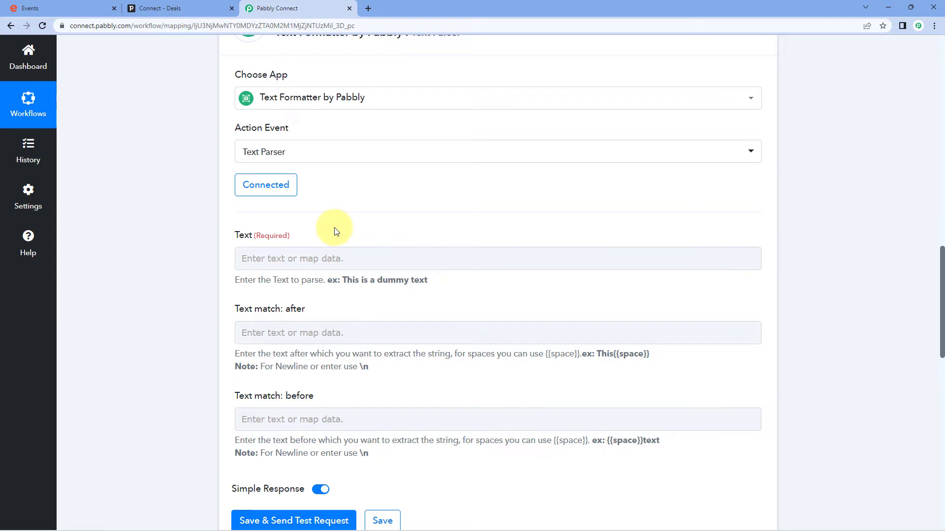
scroll(335, 231, up, 8)
click(529, 294)
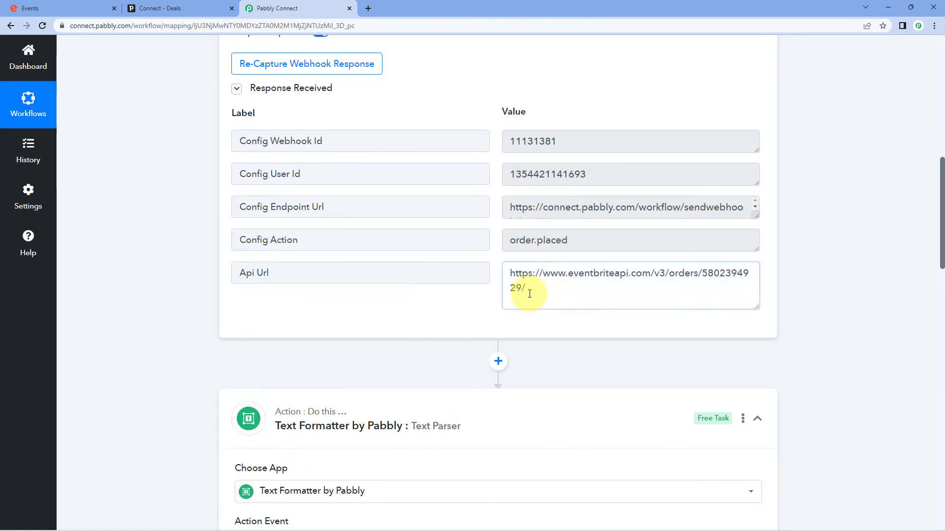
drag(529, 294, 506, 267)
click(495, 268)
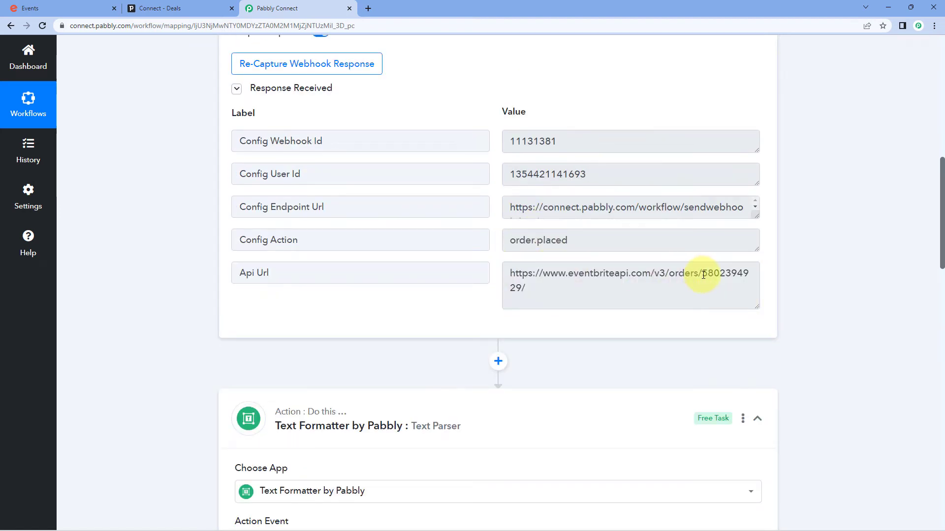
drag(704, 275, 526, 286)
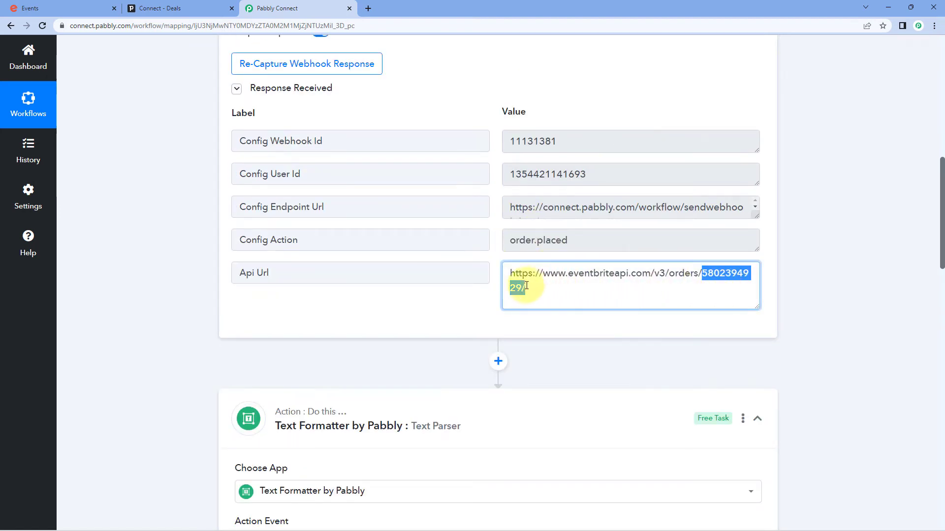
click(491, 297)
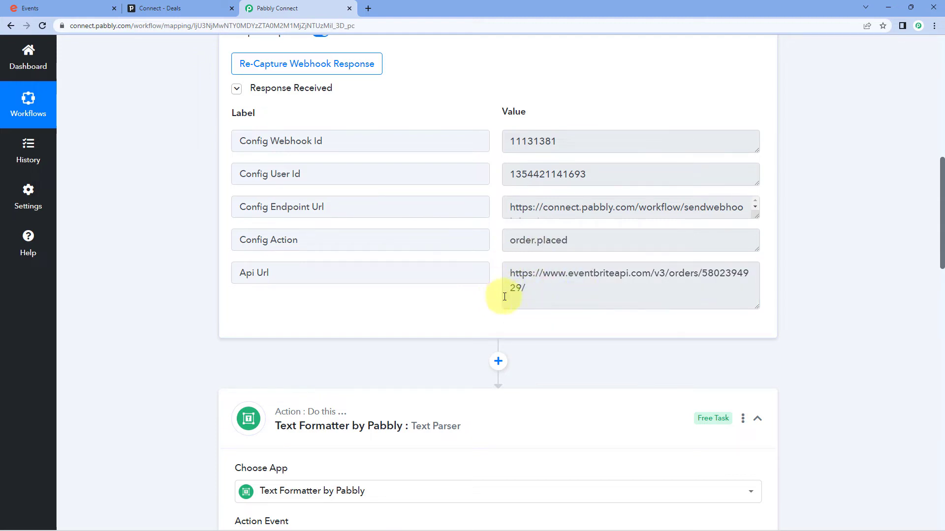
scroll(187, 308, down, 5)
scroll(176, 302, down, 5)
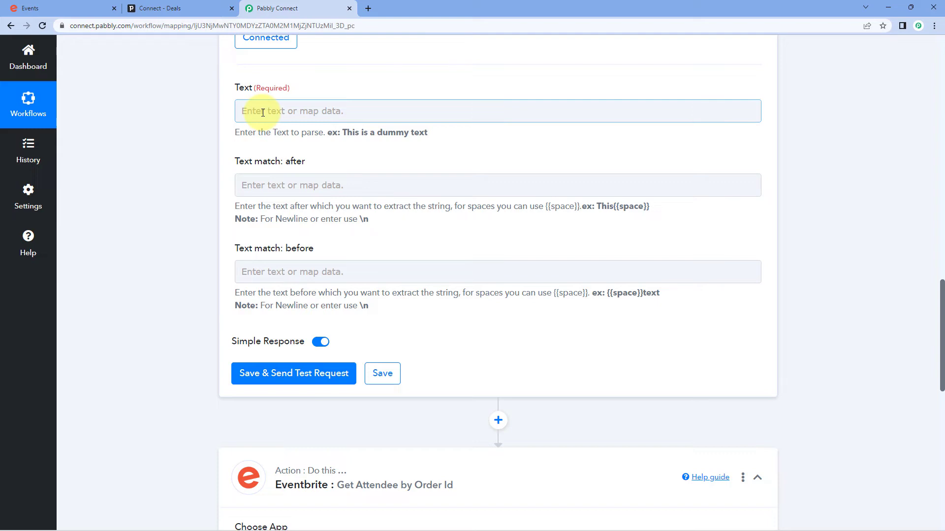
- Map the Eventbrite New Order Api Url into the Text Parser's Text field
click(263, 112)
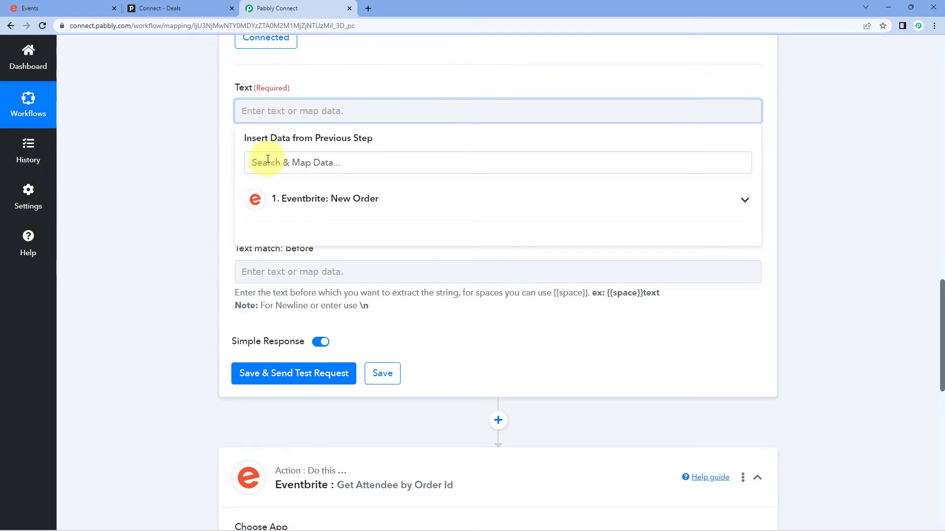
click(392, 207)
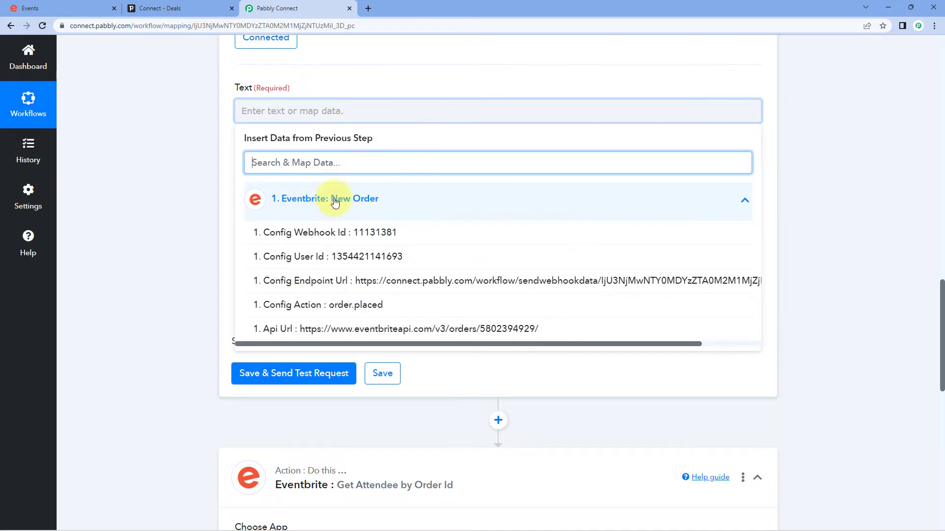
scroll(344, 236, down, 1)
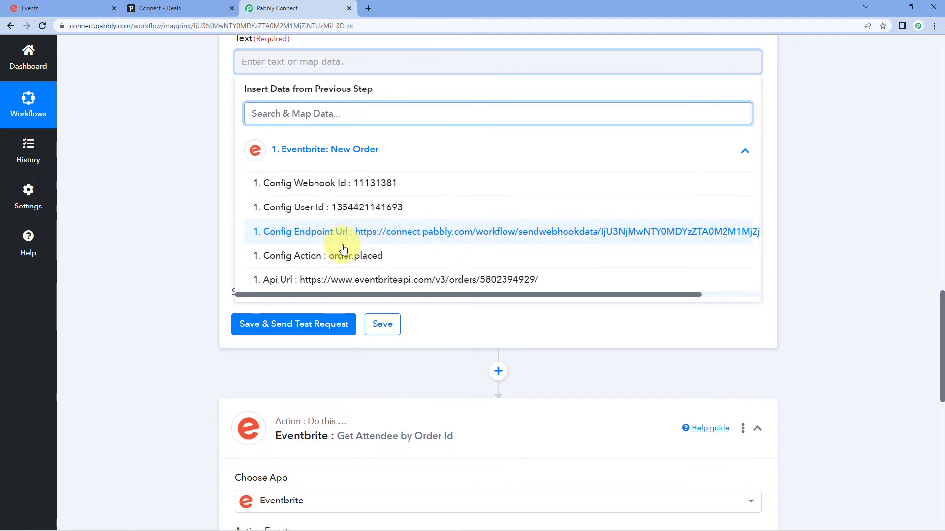
click(312, 280)
scroll(183, 224, up, 1)
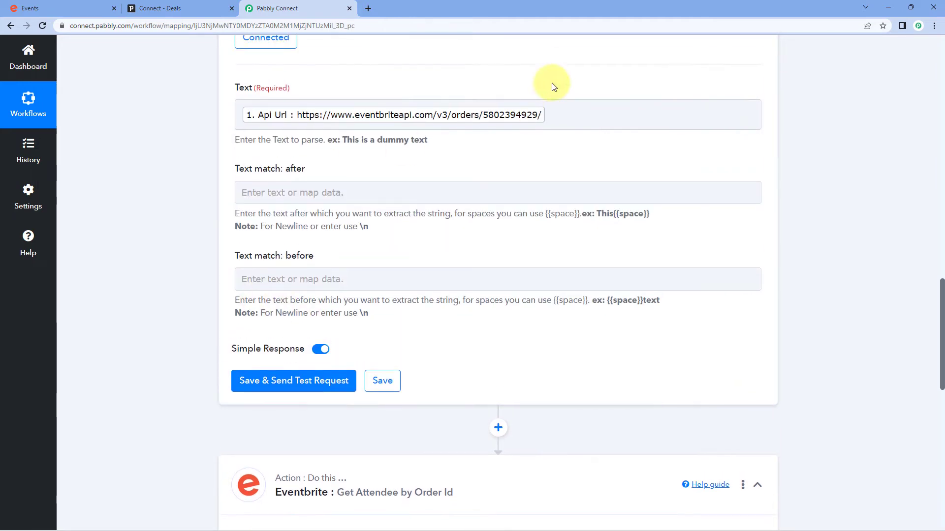
click(435, 145)
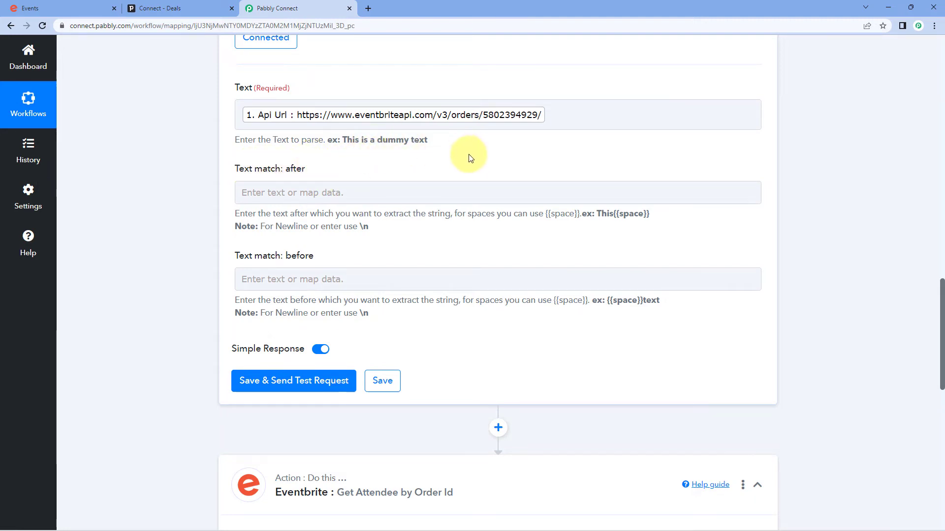
scroll(497, 163, up, 9)
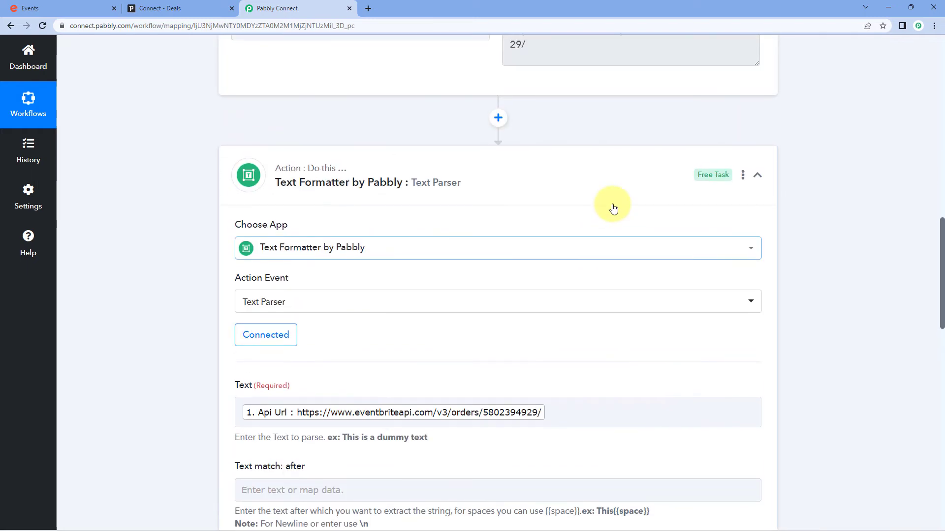
drag(700, 176, 507, 177)
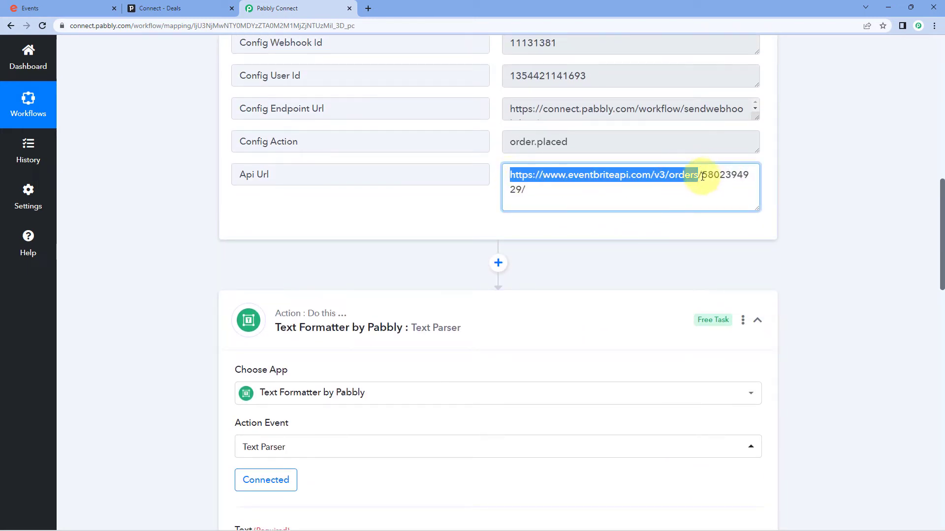
drag(702, 176, 508, 178)
right_click(560, 183)
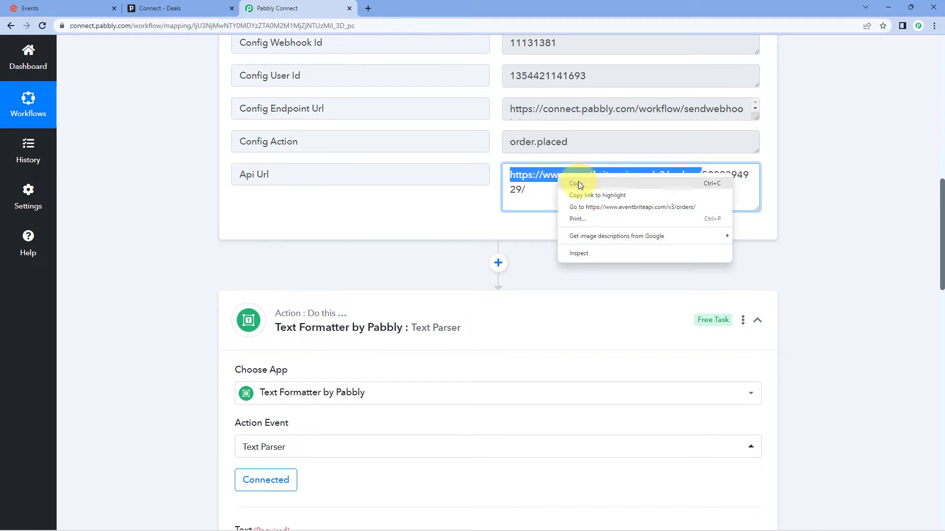
click(576, 191)
click(471, 213)
scroll(470, 211, down, 6)
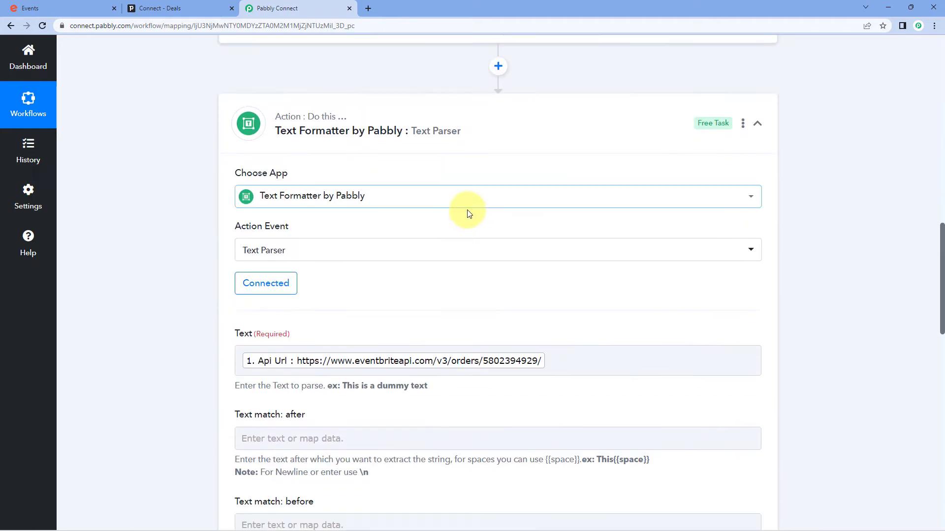
click(275, 339)
right_click(284, 341)
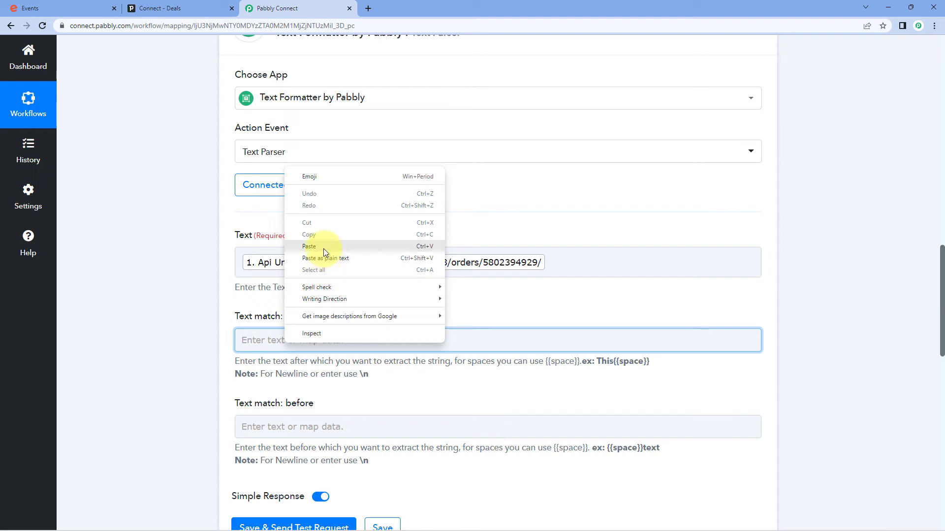
click(324, 247)
- Recheck the Api Url prefix and set 'Text match: before' to /
scroll(542, 236, up, 6)
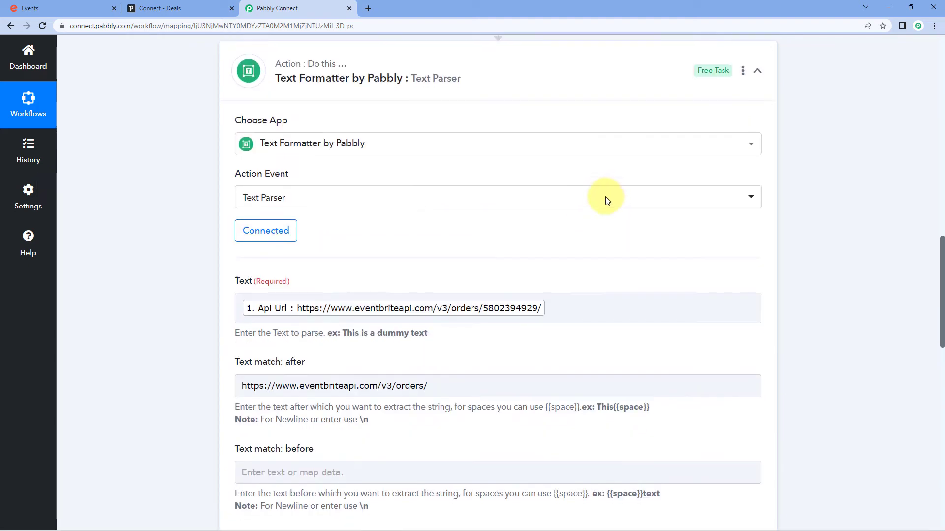
scroll(484, 284, down, 6)
scroll(251, 314, down, 2)
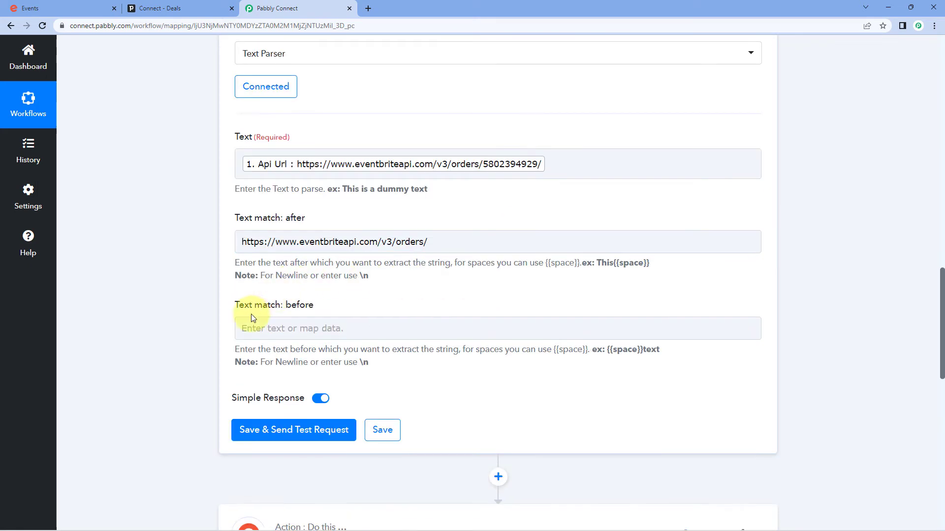
scroll(421, 279, up, 1)
scroll(420, 279, up, 7)
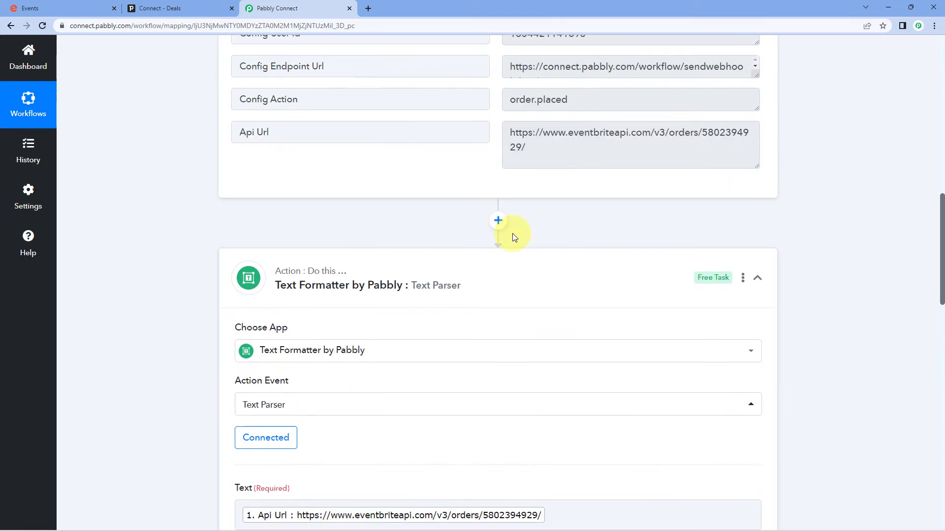
click(524, 192)
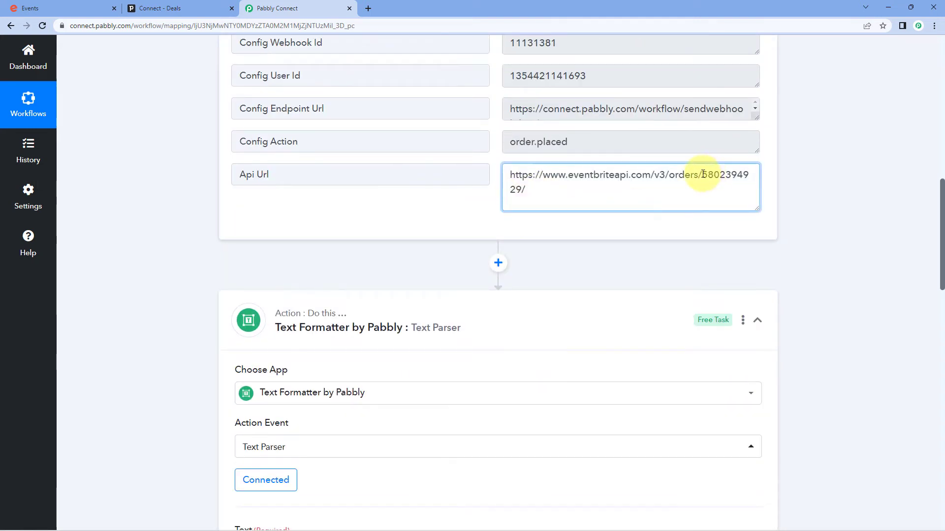
drag(703, 174, 483, 177)
click(539, 193)
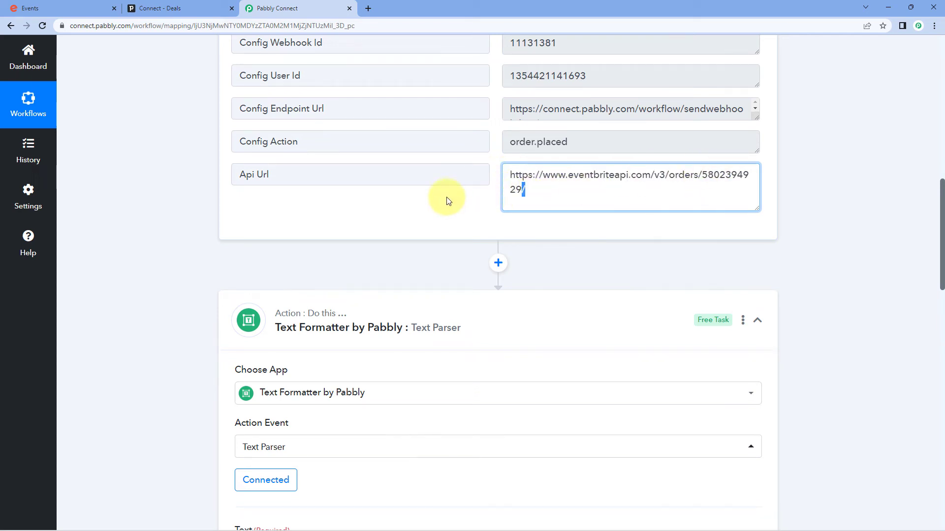
scroll(302, 239, down, 9)
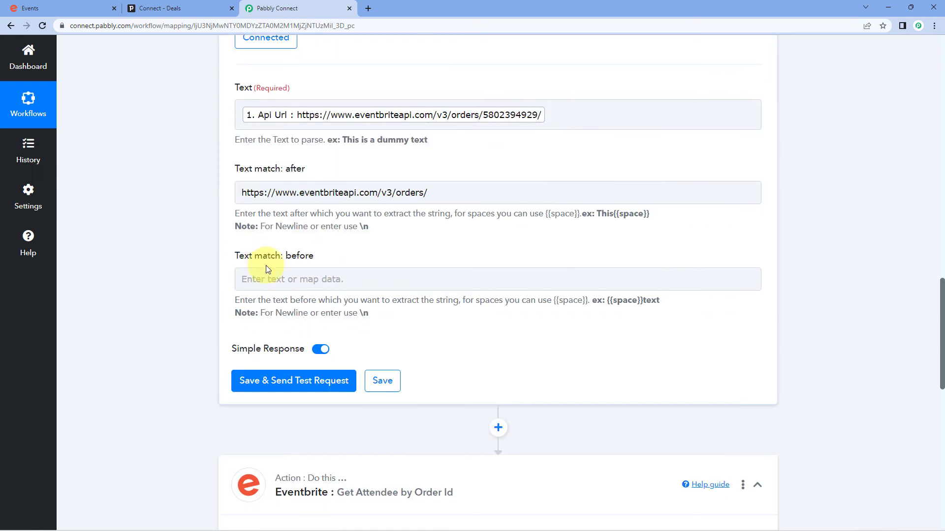
click(291, 279)
click(195, 253)
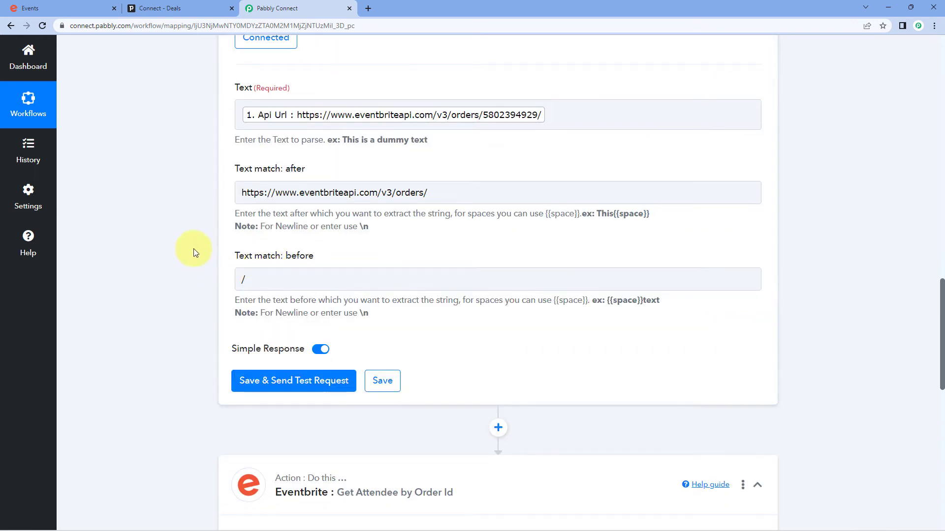
click(280, 383)
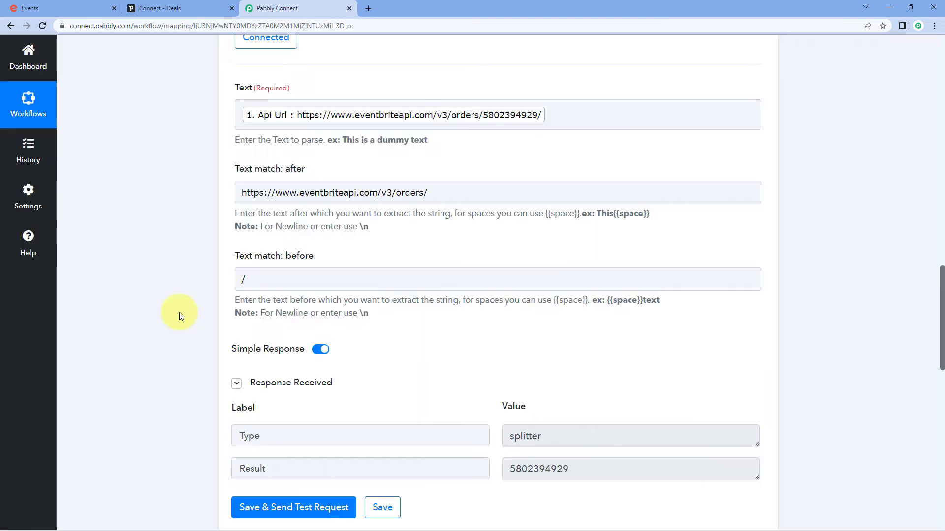
scroll(379, 331, down, 1)
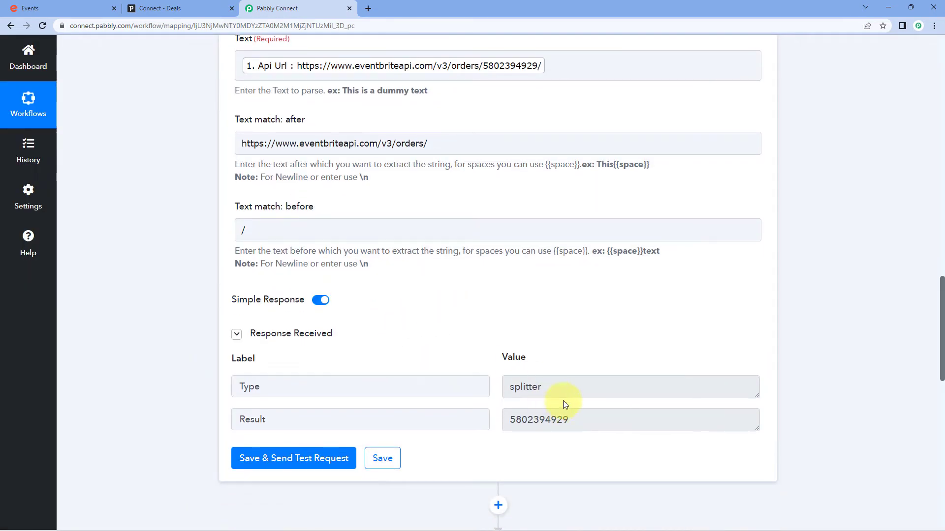
click(567, 418)
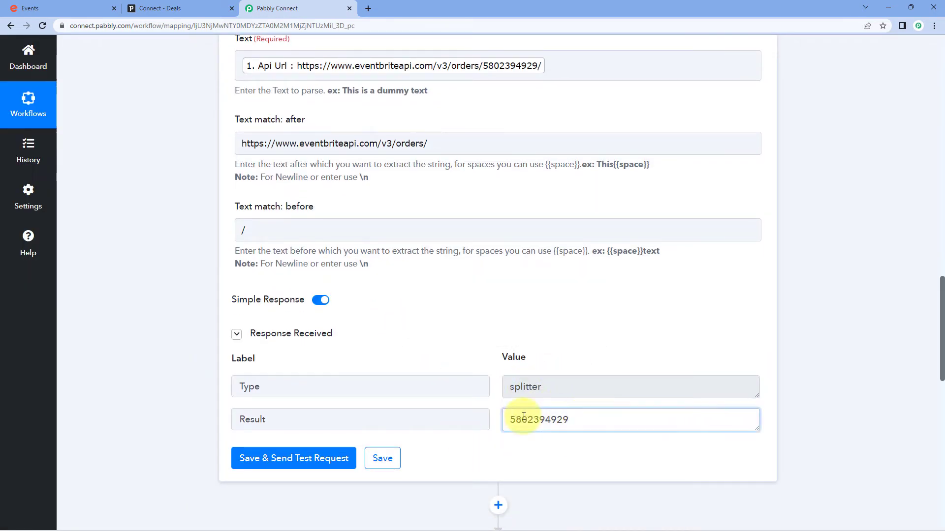
key(ctrl+a)
click(579, 312)
scroll(579, 313, up, 3)
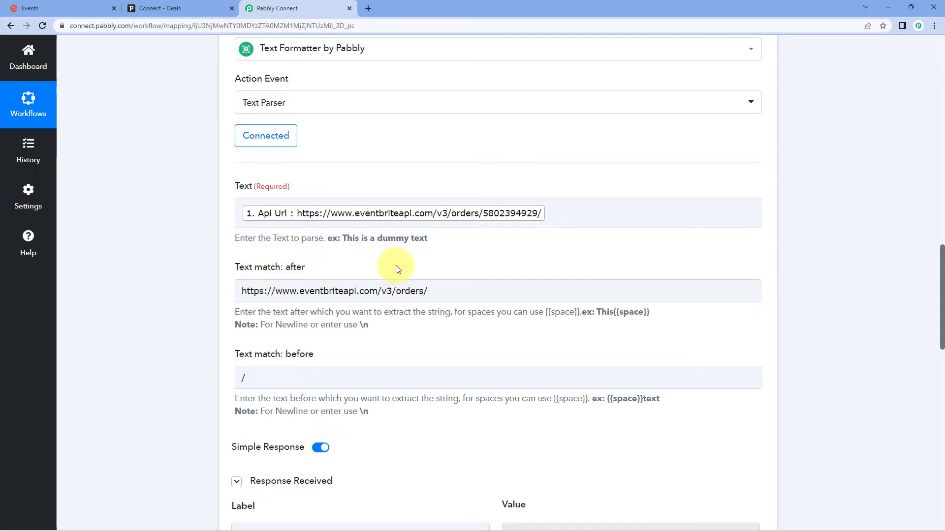
click(251, 292)
click(476, 217)
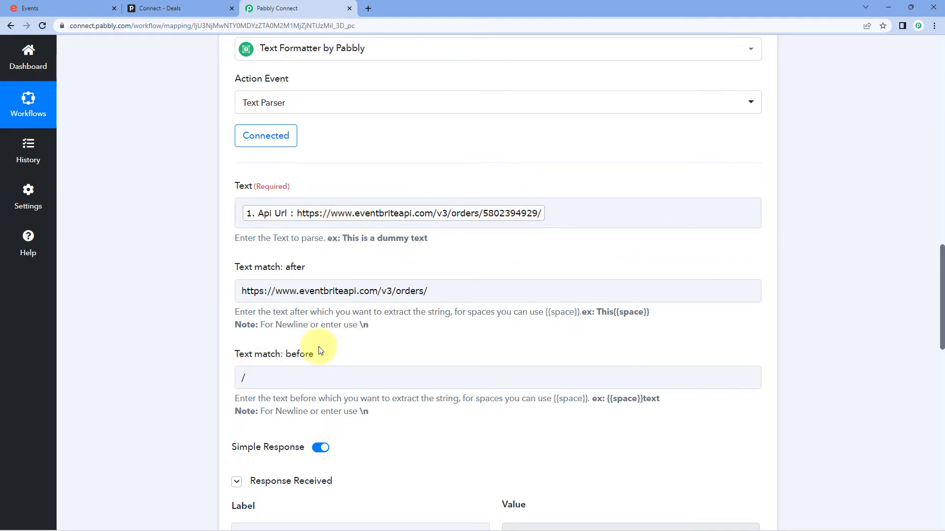
scroll(209, 315, down, 7)
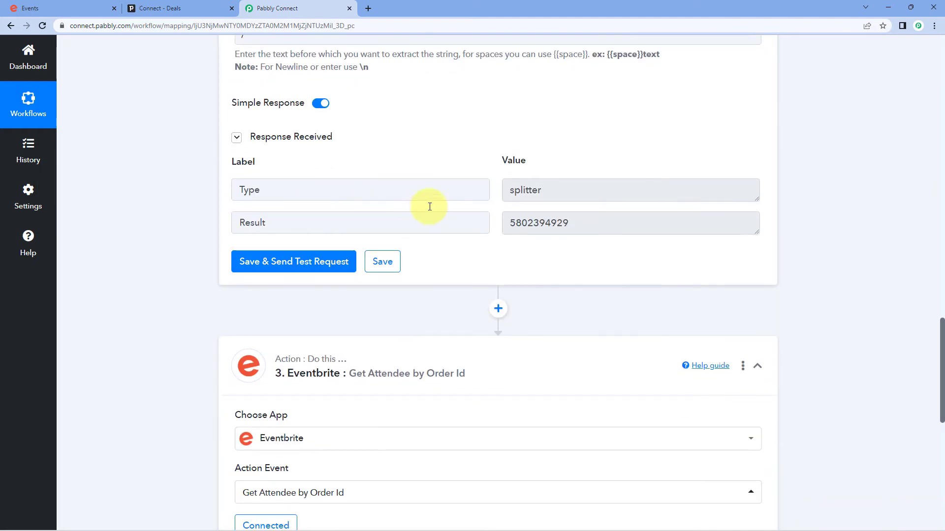
drag(589, 221, 489, 219)
click(493, 200)
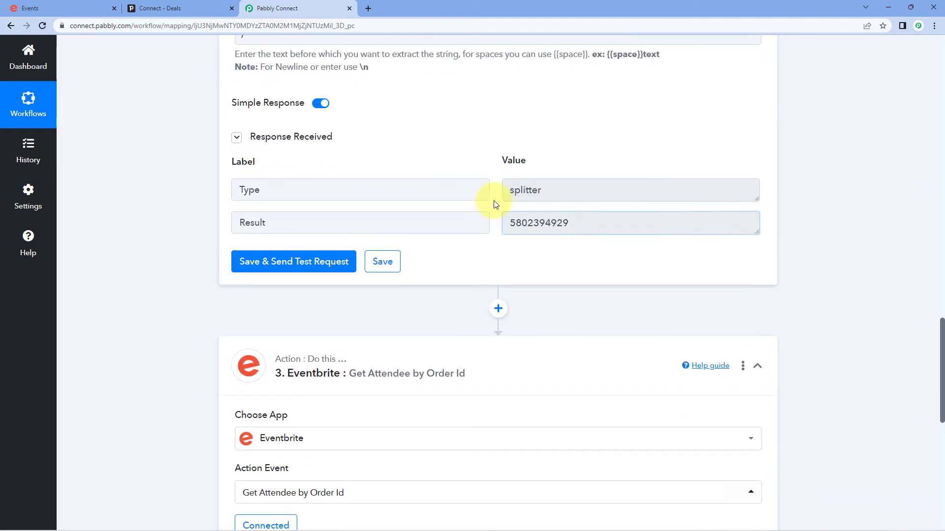
- Open the Eventbrite Get Attendee step's account connection settings
scroll(471, 245, down, 4)
scroll(471, 244, down, 3)
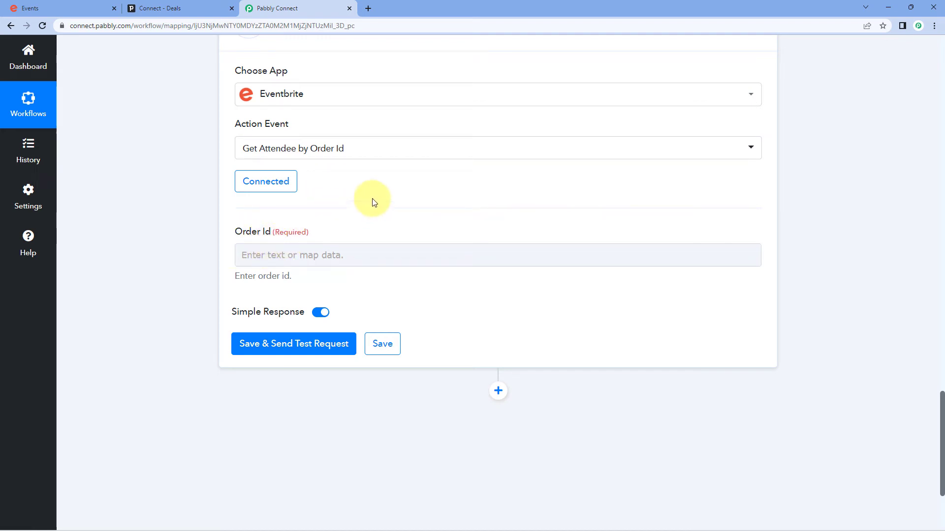
scroll(372, 201, up, 2)
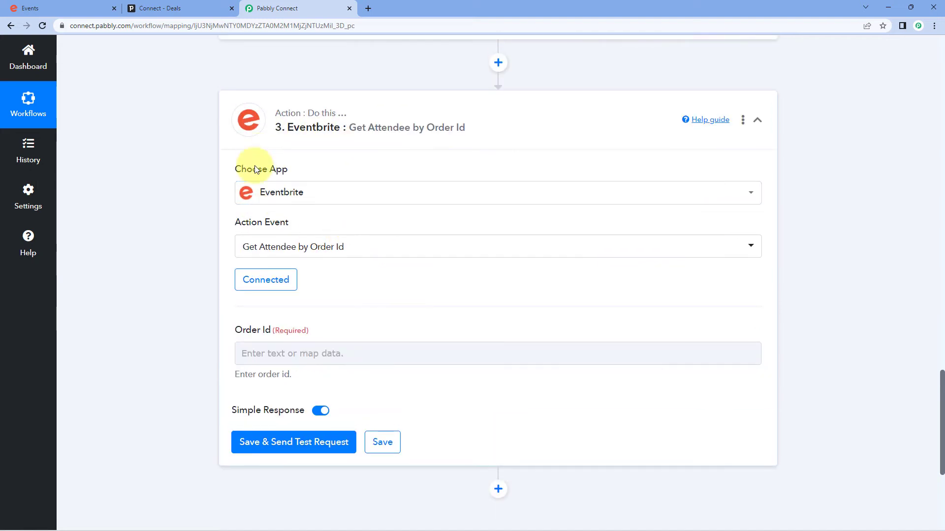
scroll(363, 148, up, 3)
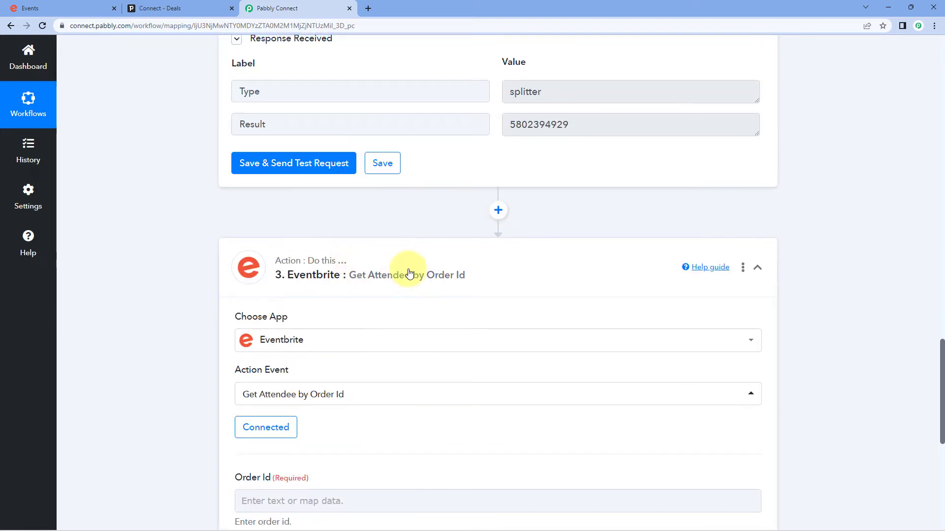
scroll(226, 273, down, 3)
click(268, 278)
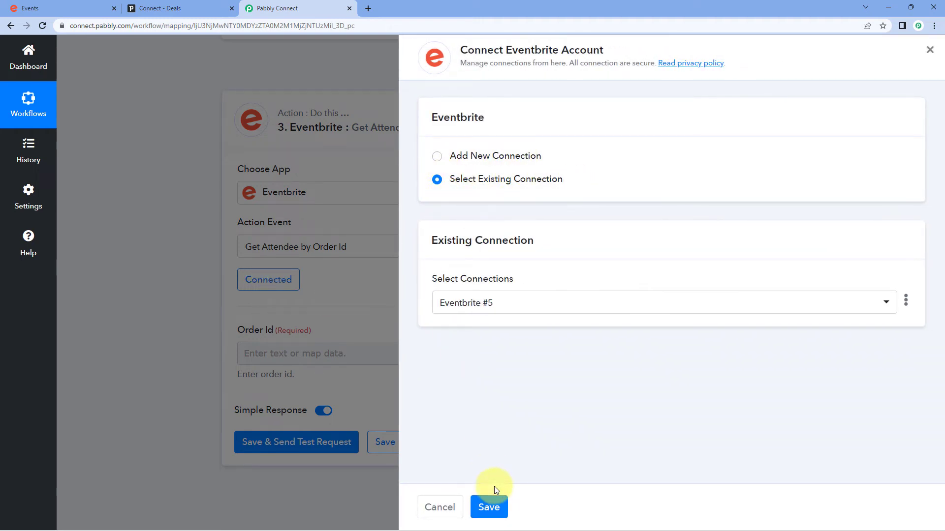
click(492, 508)
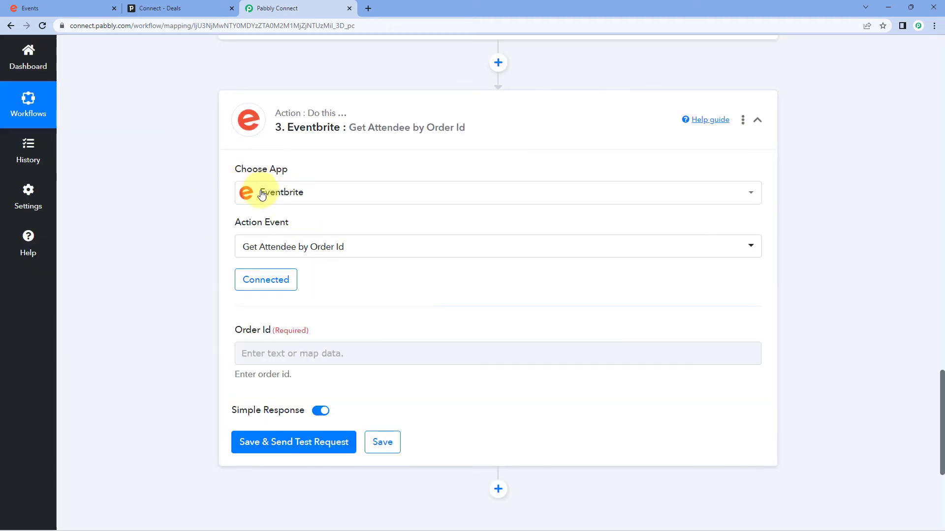
scroll(344, 211, up, 4)
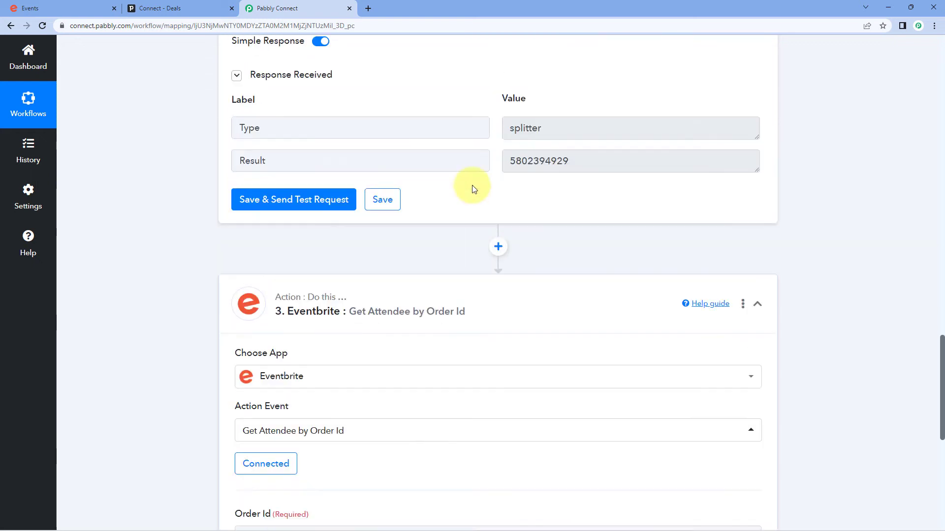
drag(593, 167, 482, 177)
click(497, 192)
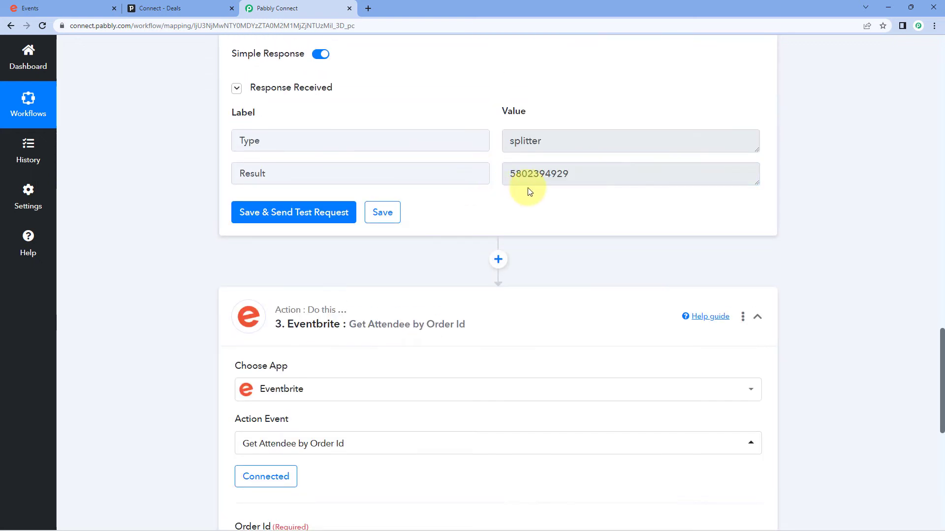
scroll(436, 200, down, 3)
scroll(192, 206, down, 3)
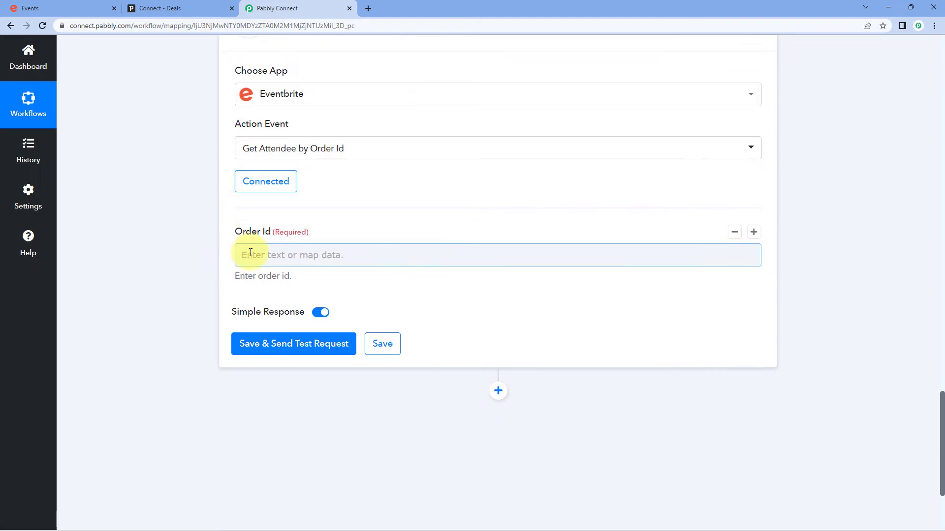
click(240, 255)
scroll(186, 248, down, 2)
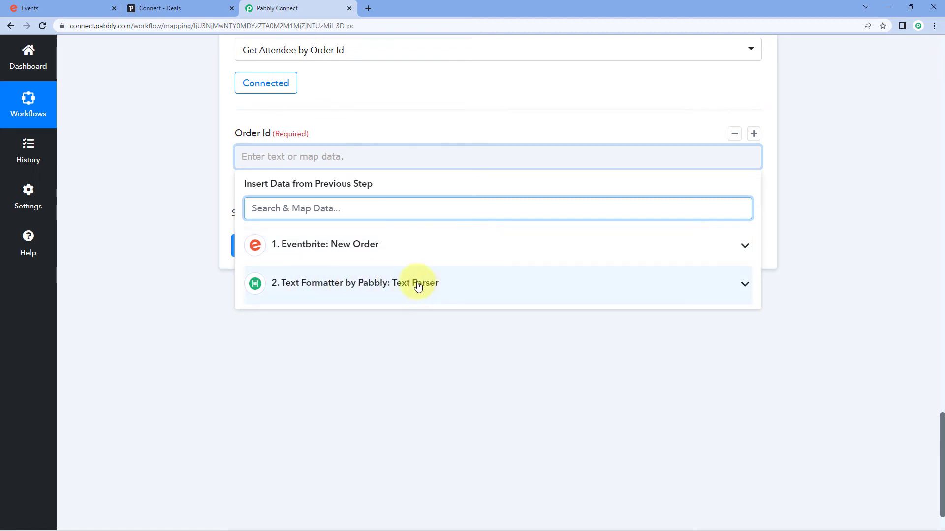
click(433, 284)
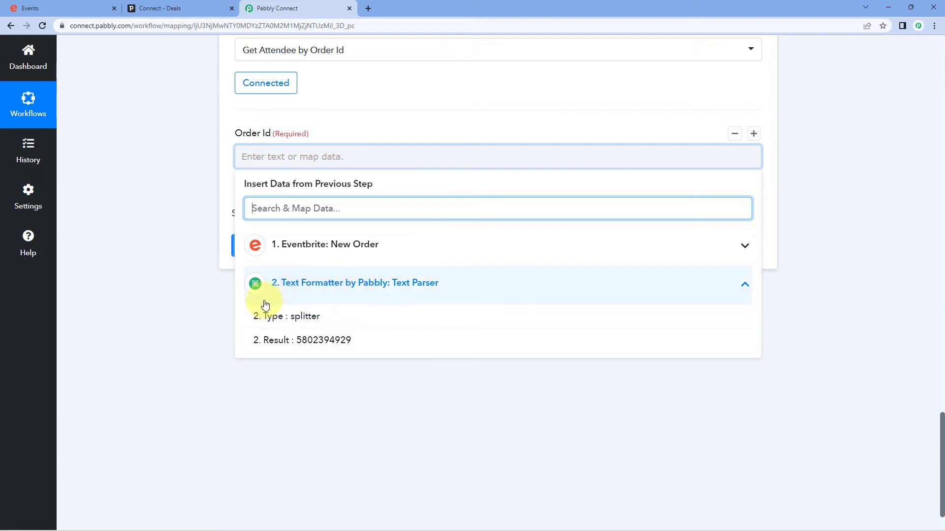
click(278, 346)
click(192, 176)
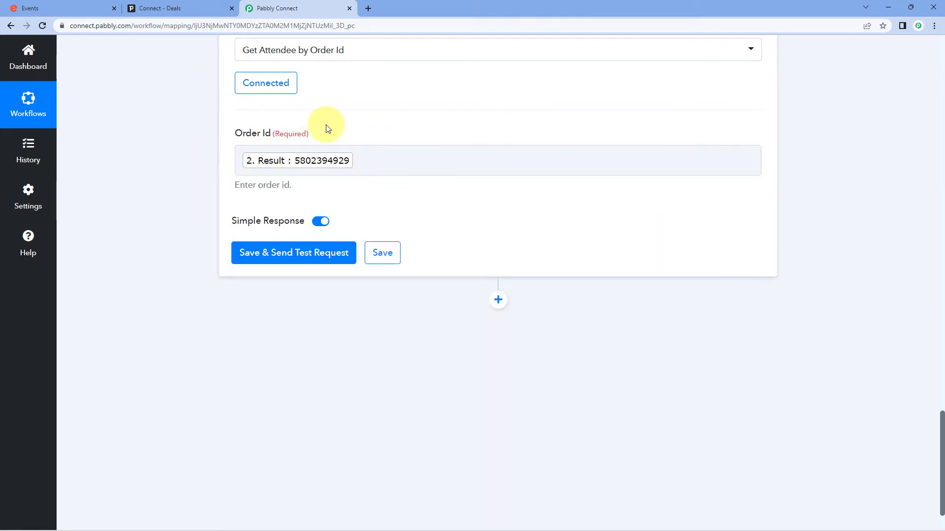
click(299, 254)
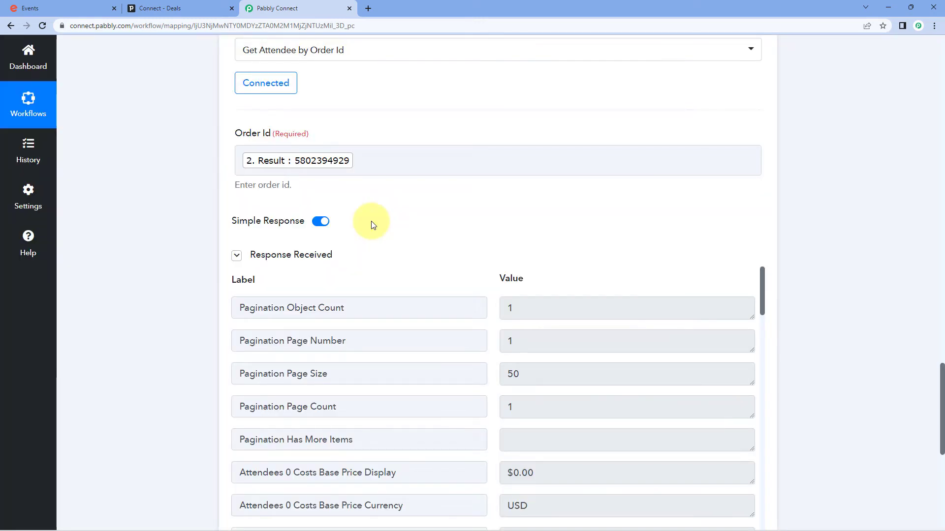
- Scroll the Get Attendee test response and check the returned attendee Id
scroll(371, 224, down, 2)
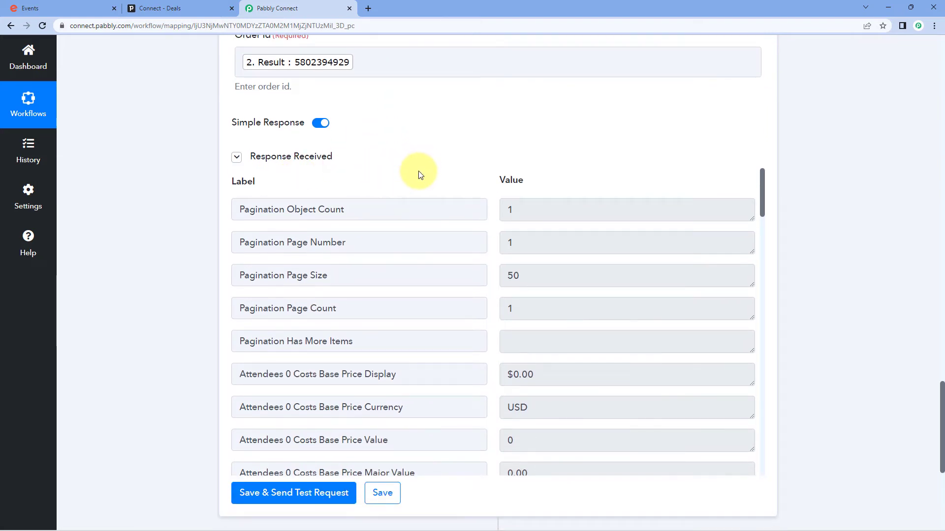
scroll(418, 171, down, 1)
scroll(481, 147, down, 1)
scroll(483, 169, down, 2)
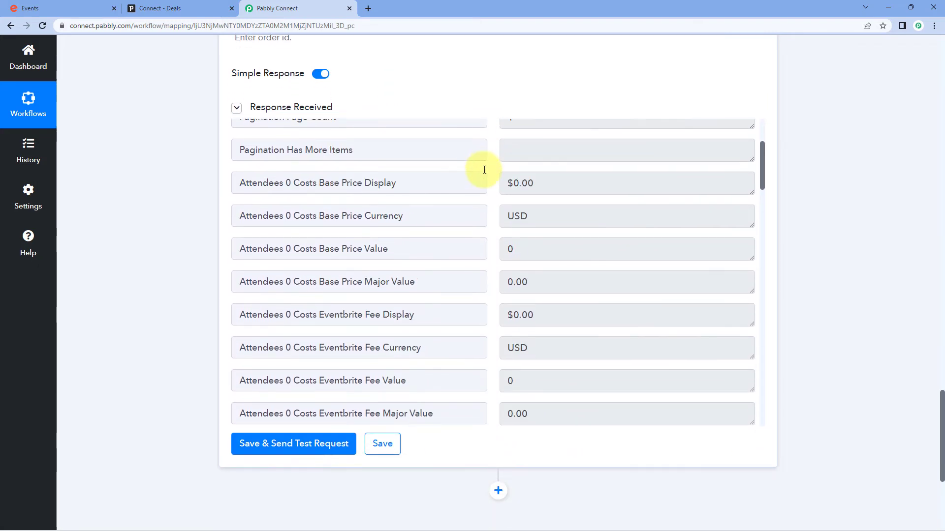
scroll(484, 170, down, 2)
scroll(490, 183, down, 1)
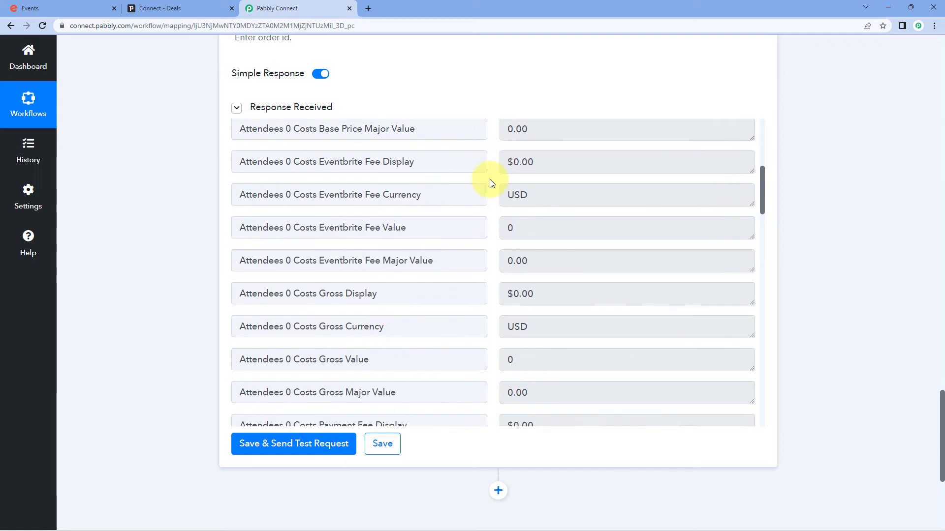
scroll(492, 181, down, 2)
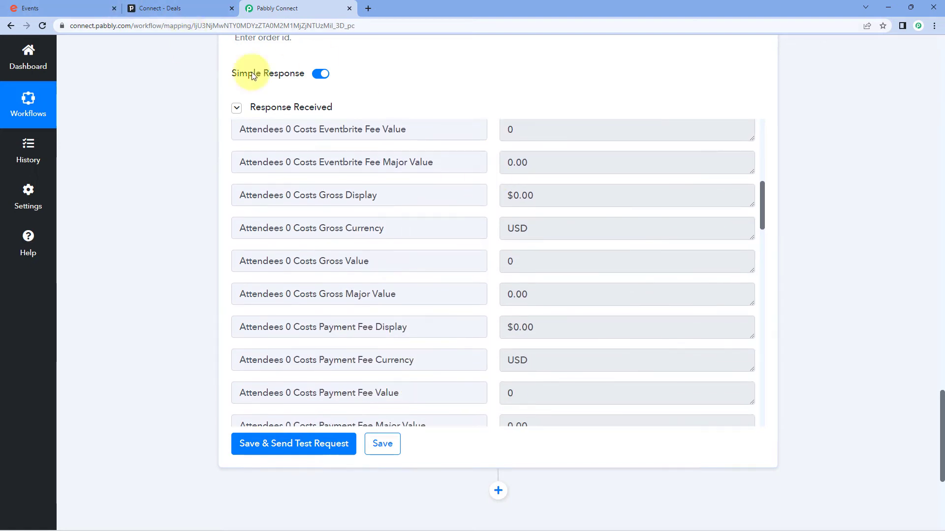
scroll(487, 203, down, 4)
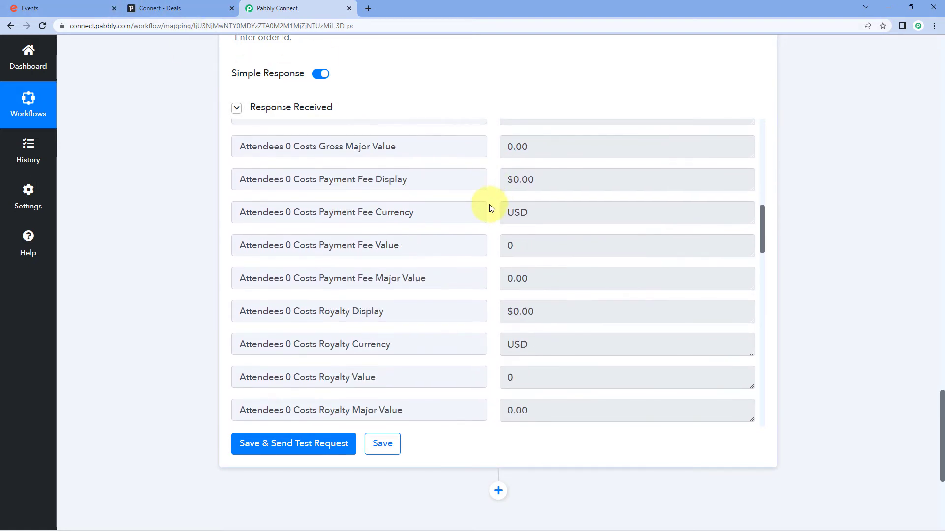
scroll(490, 205, down, 8)
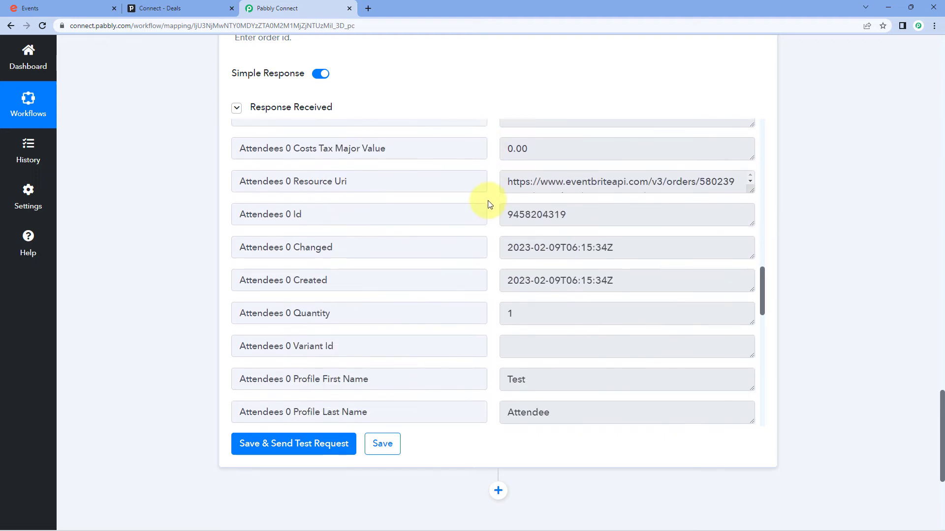
double_click(521, 166)
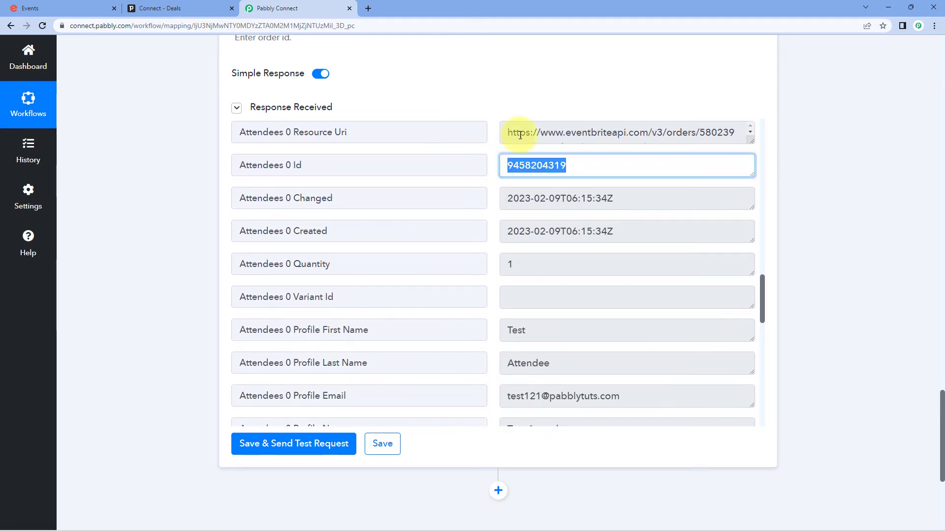
- Check the attendee's first and last name, email, ticket class name and Attending status
scroll(489, 145, down, 3)
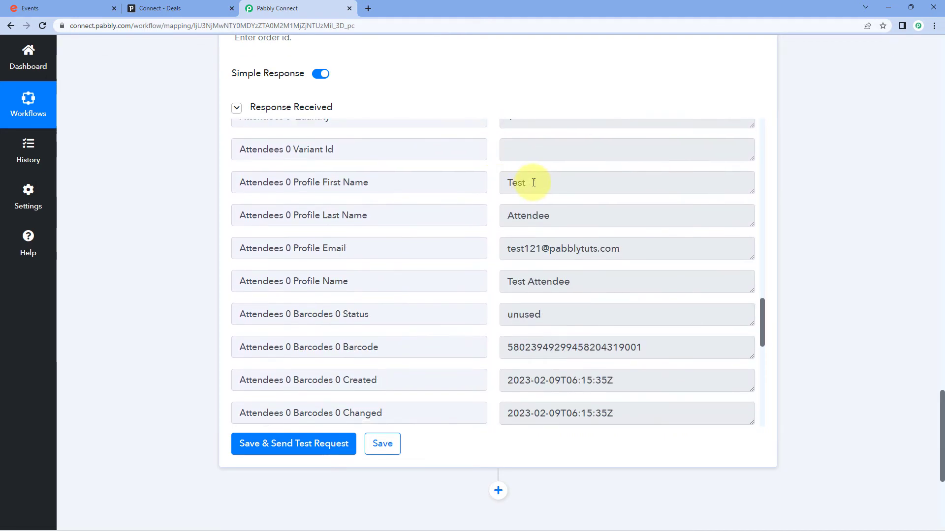
double_click(522, 182)
drag(557, 215, 478, 212)
click(488, 181)
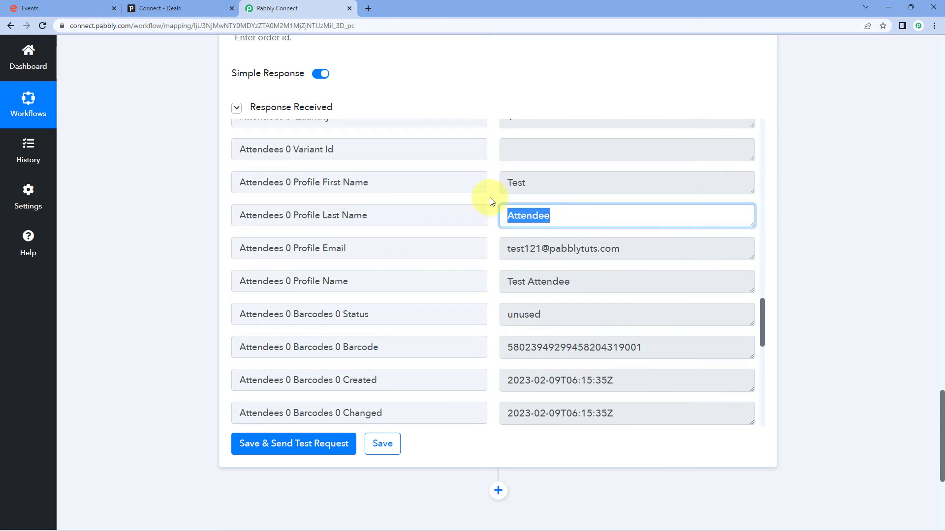
drag(660, 248, 484, 249)
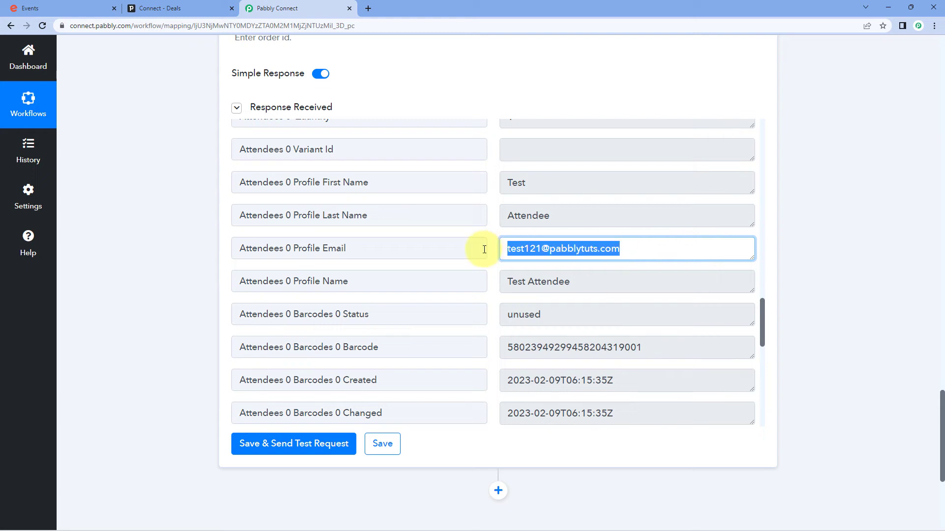
click(482, 235)
scroll(483, 234, down, 1)
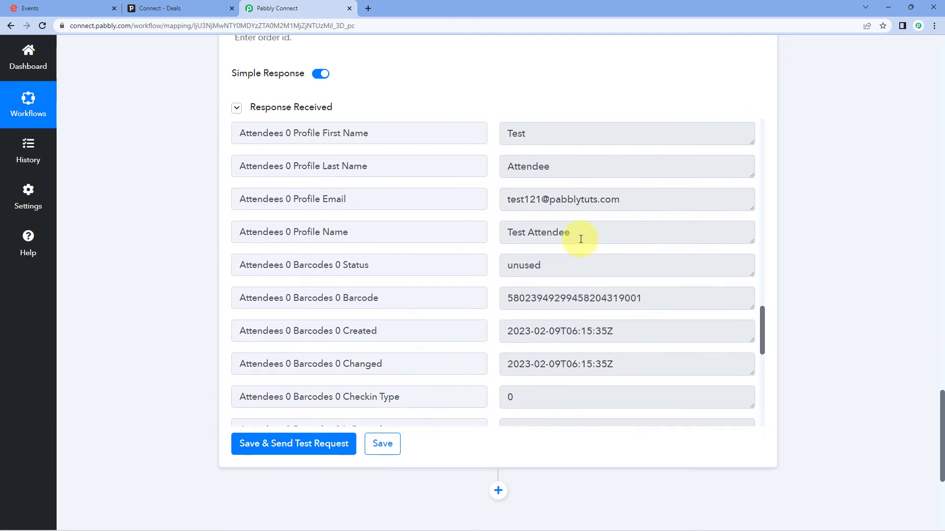
drag(578, 237, 489, 244)
scroll(492, 251, down, 7)
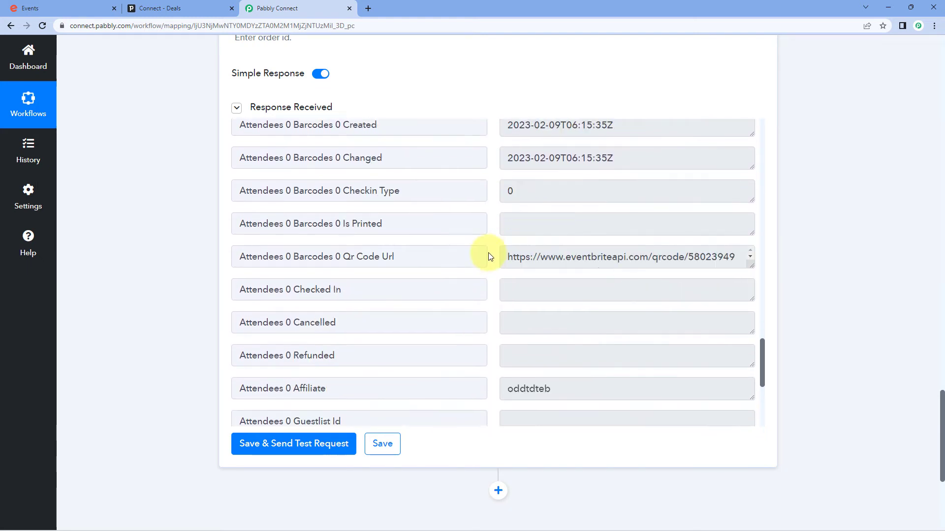
scroll(487, 264, down, 3)
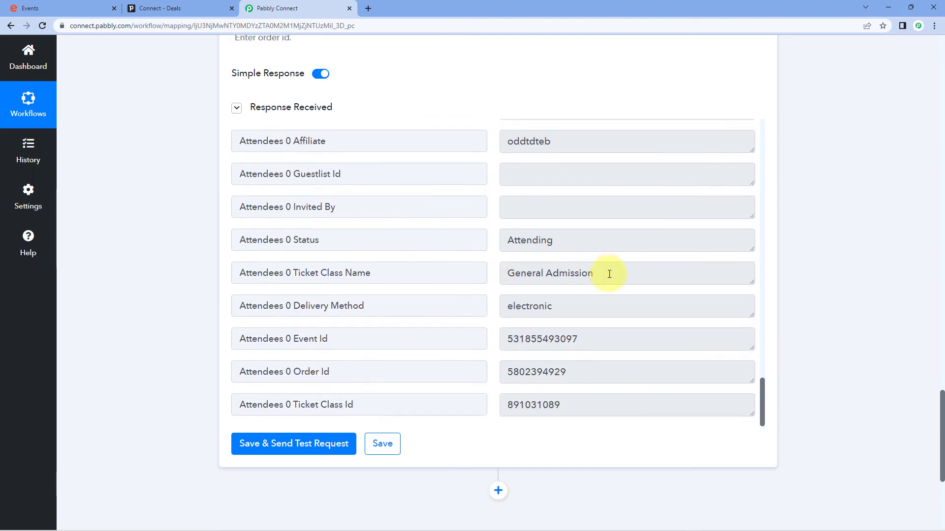
drag(605, 272, 491, 259)
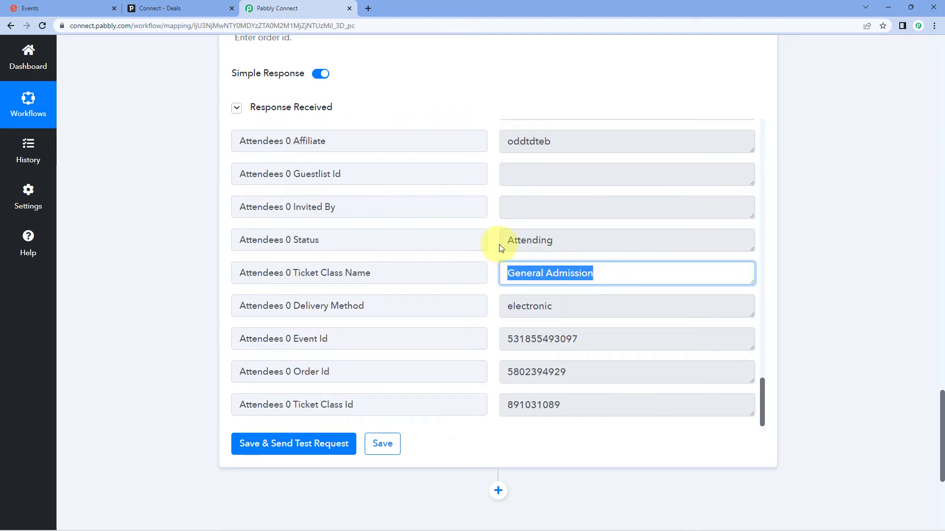
click(499, 244)
double_click(498, 243)
click(493, 241)
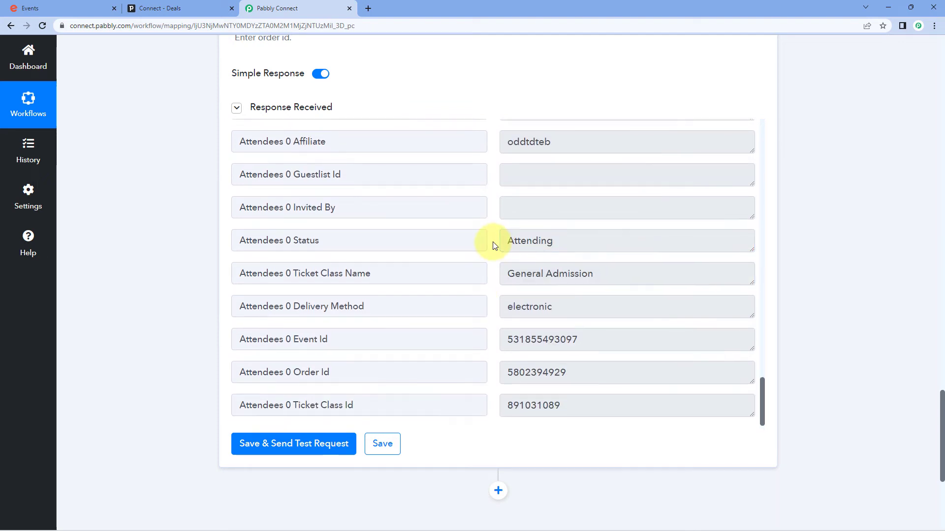
scroll(495, 245, up, 9)
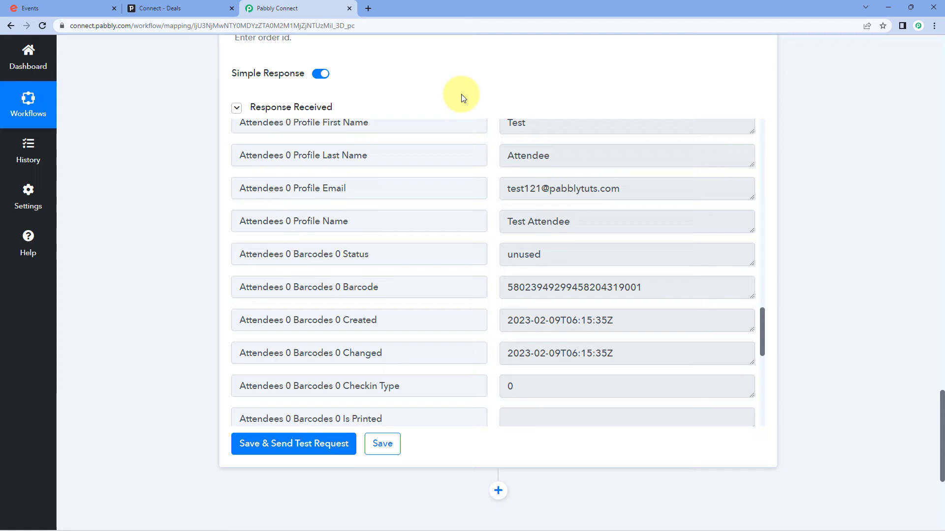
scroll(472, 148, up, 1)
scroll(505, 230, up, 2)
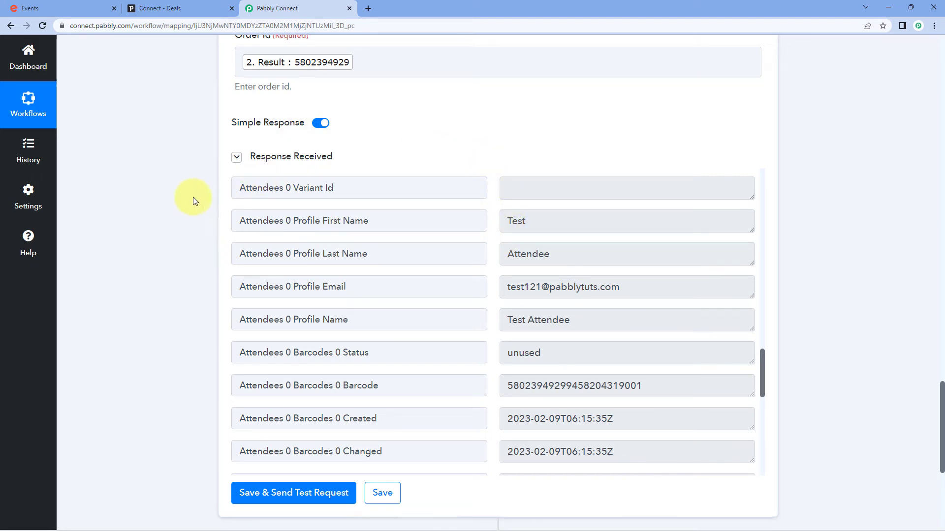
scroll(195, 200, down, 6)
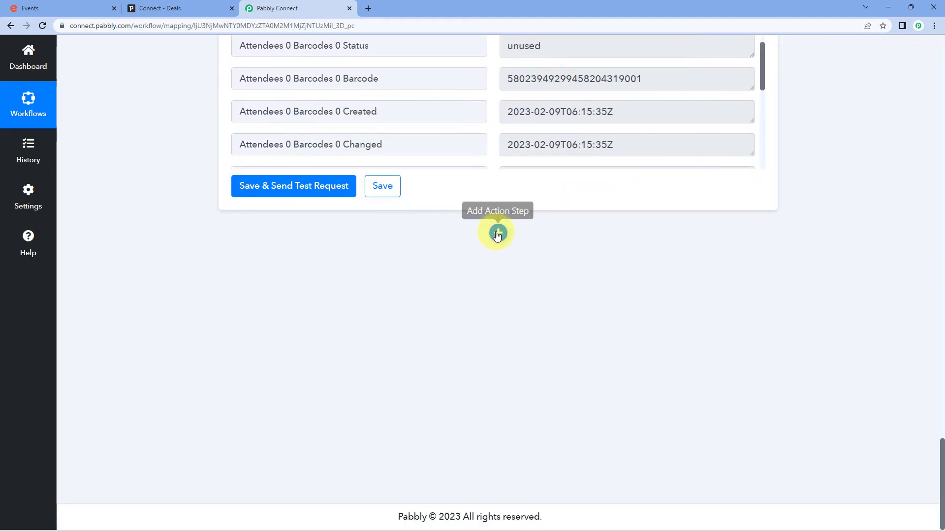
- Add a PipeDrive action step after Get Attendee with Create Lead as its action event
click(497, 234)
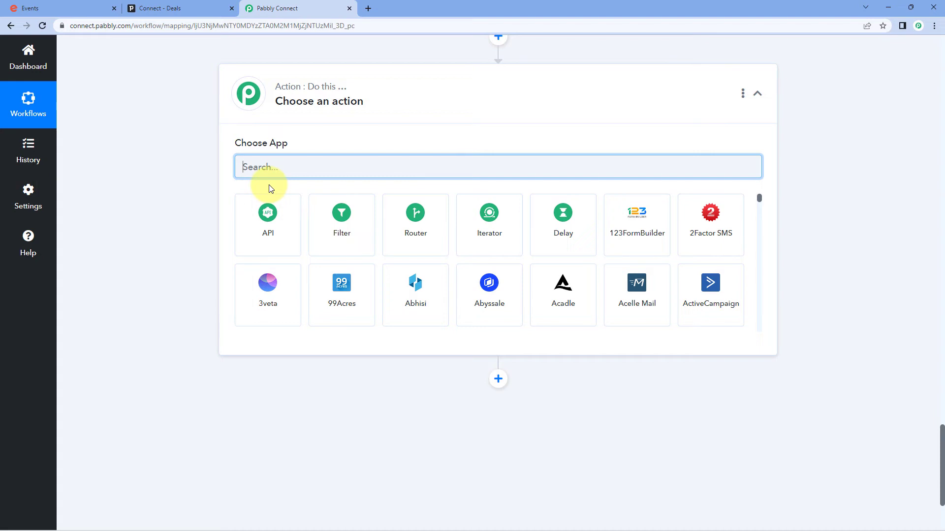
text(Pipe)
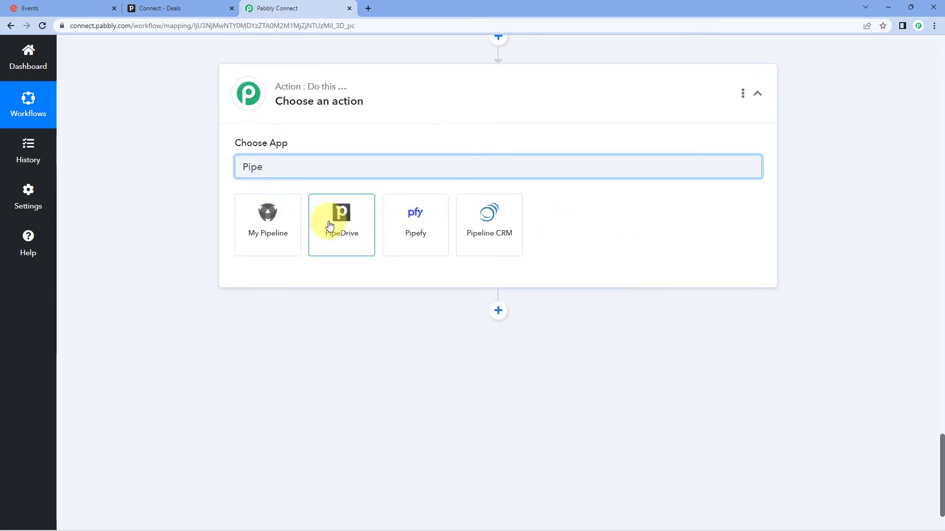
click(329, 225)
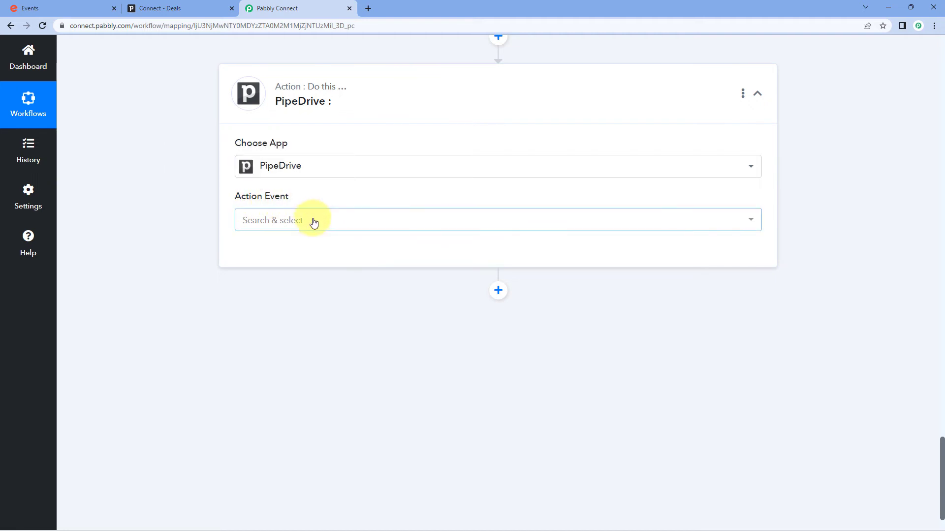
click(314, 223)
scroll(206, 240, down, 1)
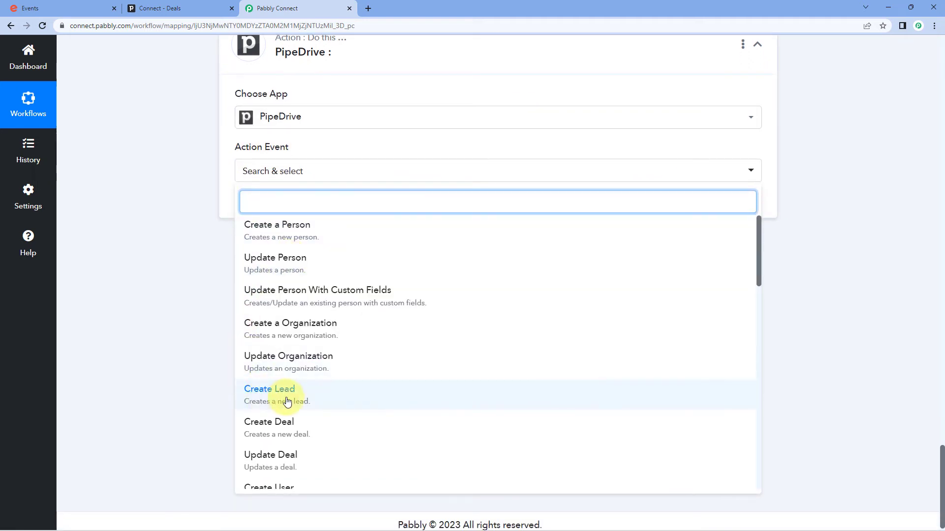
click(314, 398)
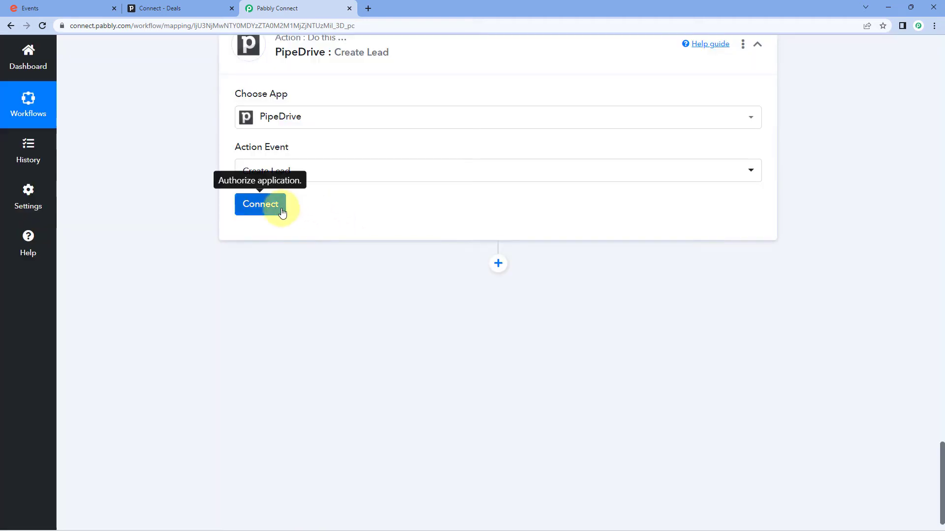
click(281, 212)
- Choose Add New Connection for PipeDrive, then switch to the Pipedrive browser tab
click(437, 155)
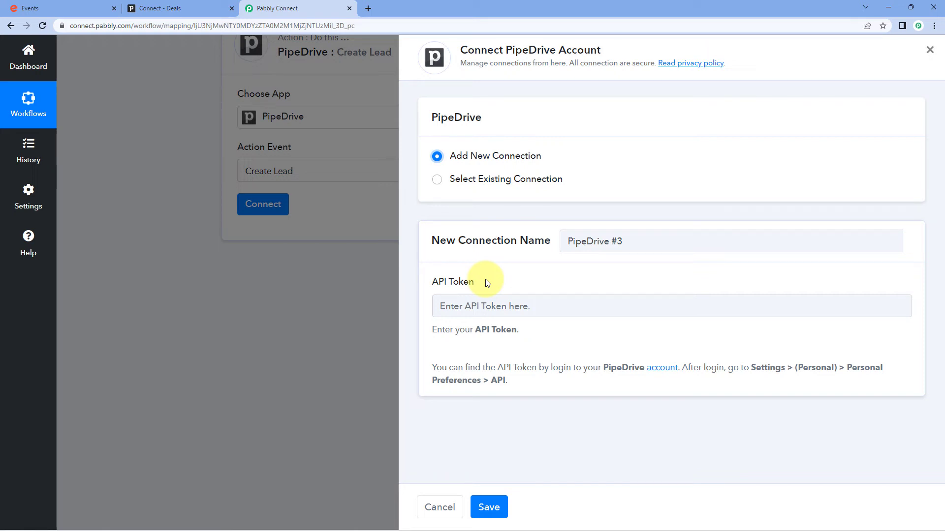
click(187, 8)
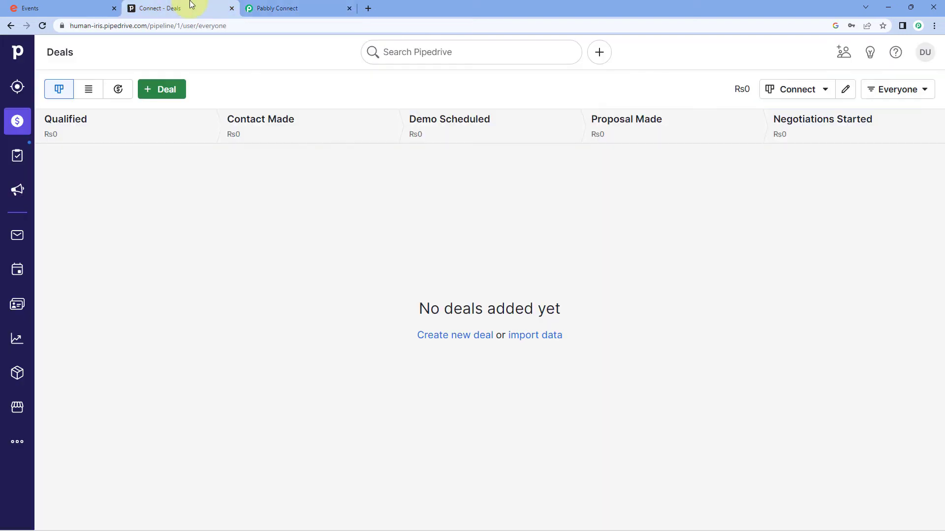
- Copy the API token from Pipedrive's Personal preferences API tab and return to Pabbly's token field
click(927, 53)
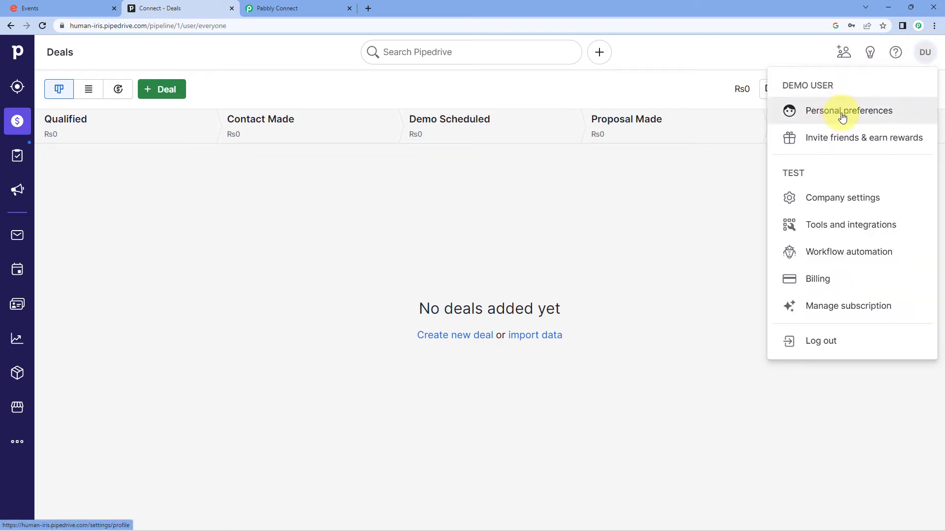
click(835, 113)
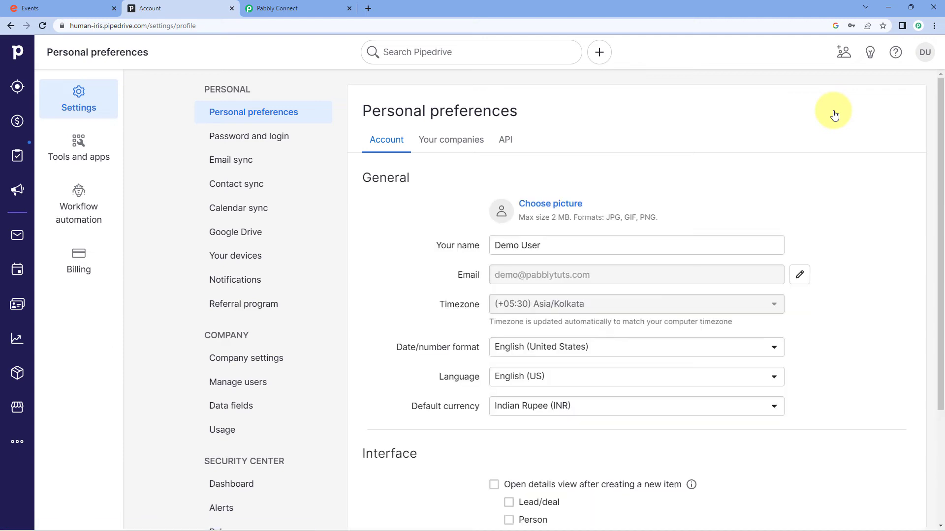
click(507, 140)
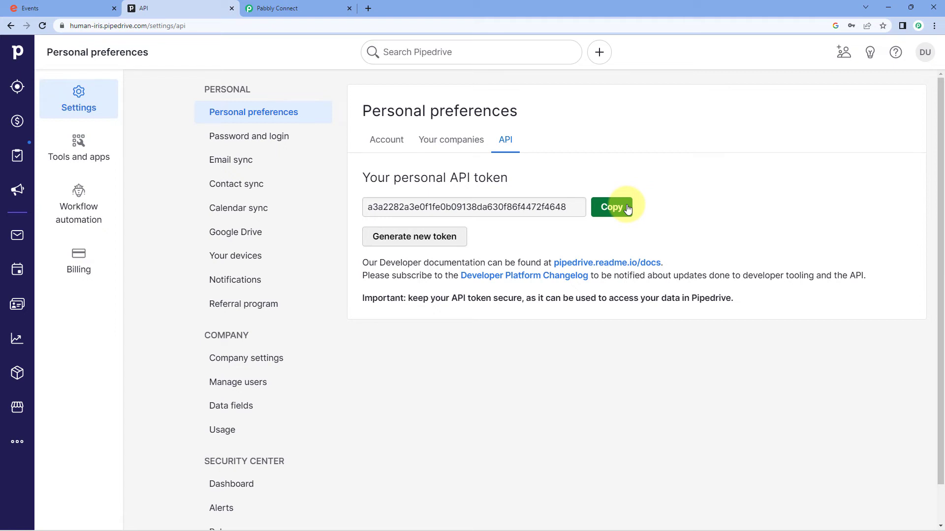
click(611, 207)
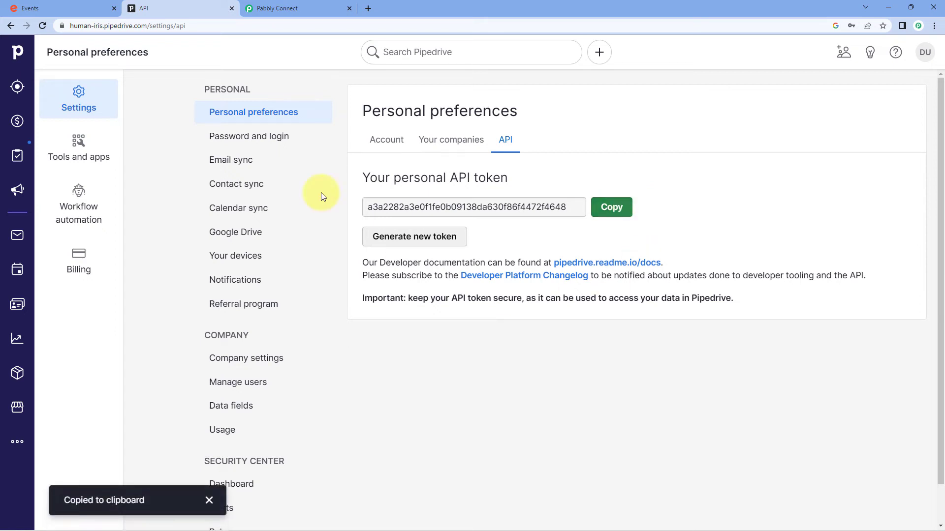
click(317, 9)
click(439, 308)
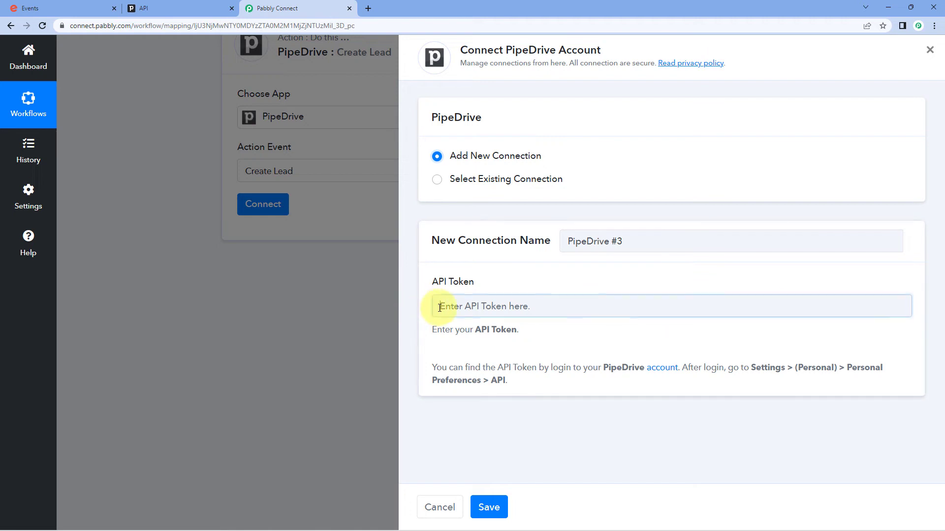
- Paste the copied API token into the PipeDrive connection and save it
right_click(441, 308)
click(481, 388)
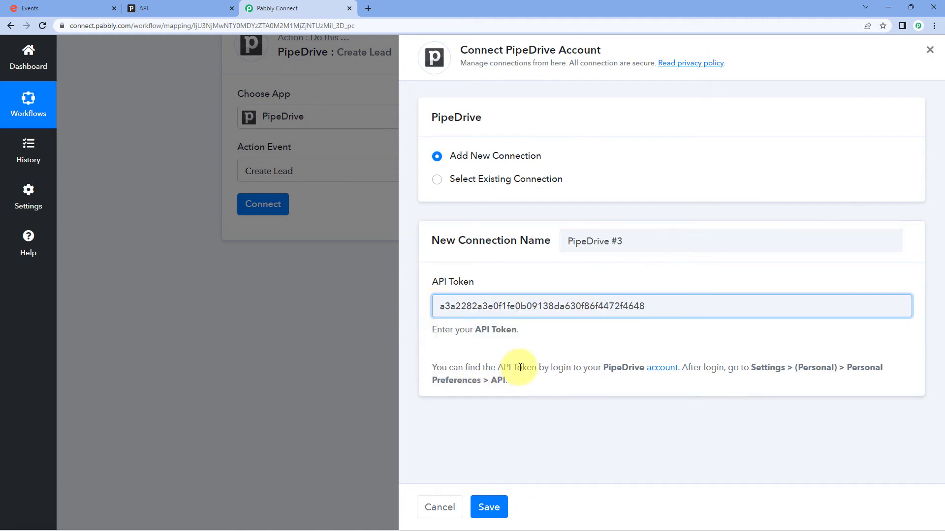
click(501, 507)
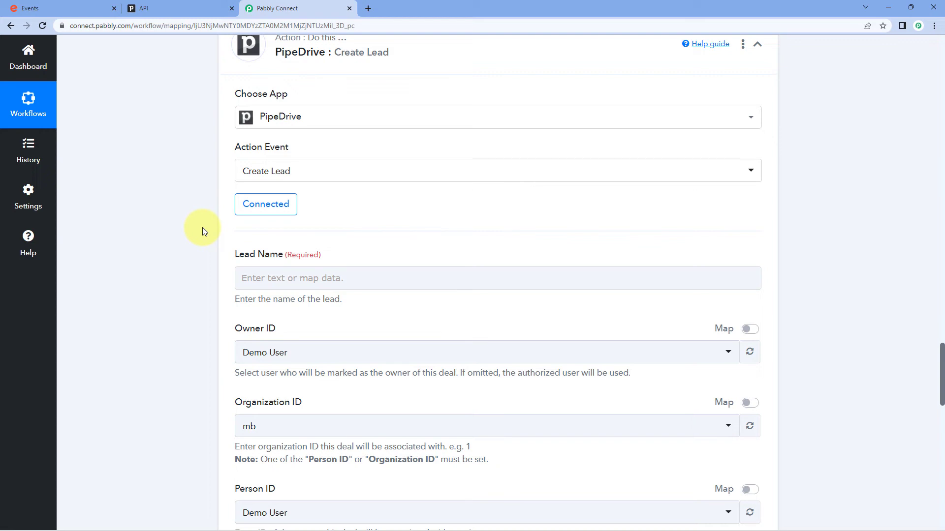
scroll(203, 227, down, 2)
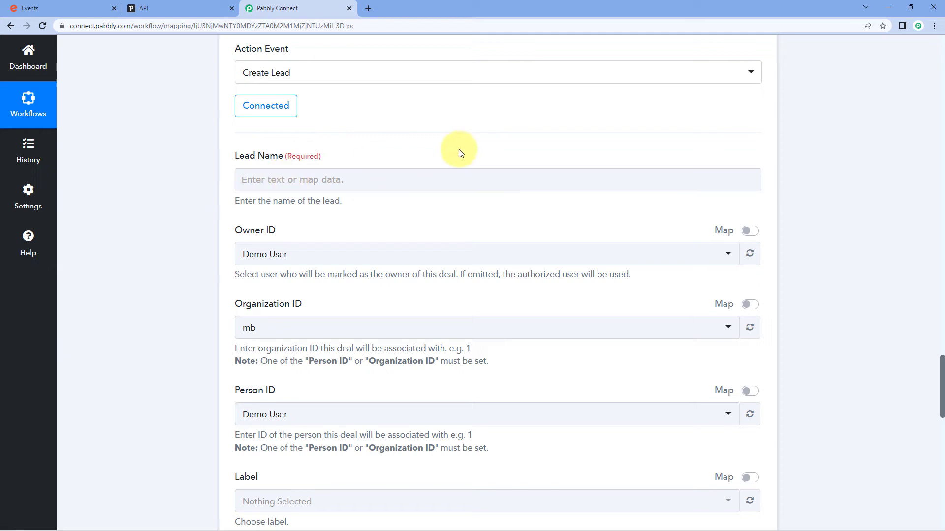
scroll(483, 181, up, 8)
scroll(487, 215, up, 6)
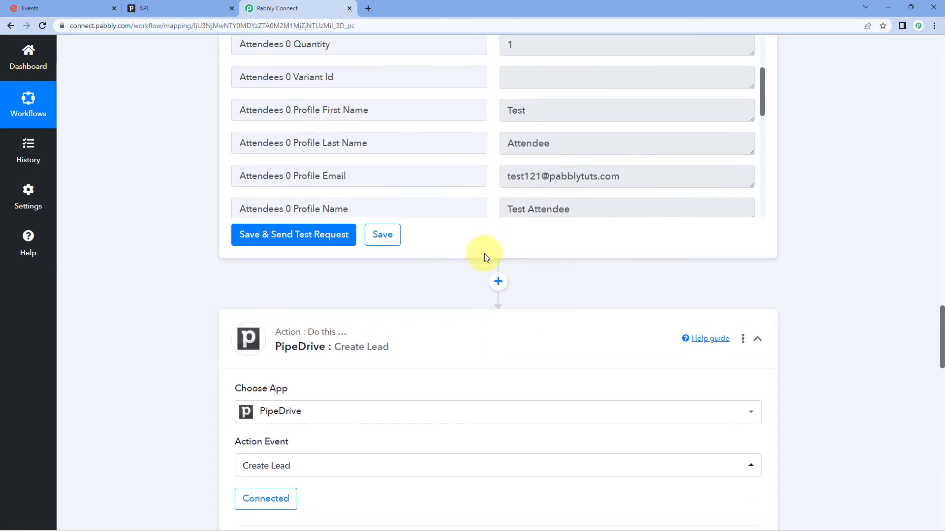
scroll(252, 161, up, 4)
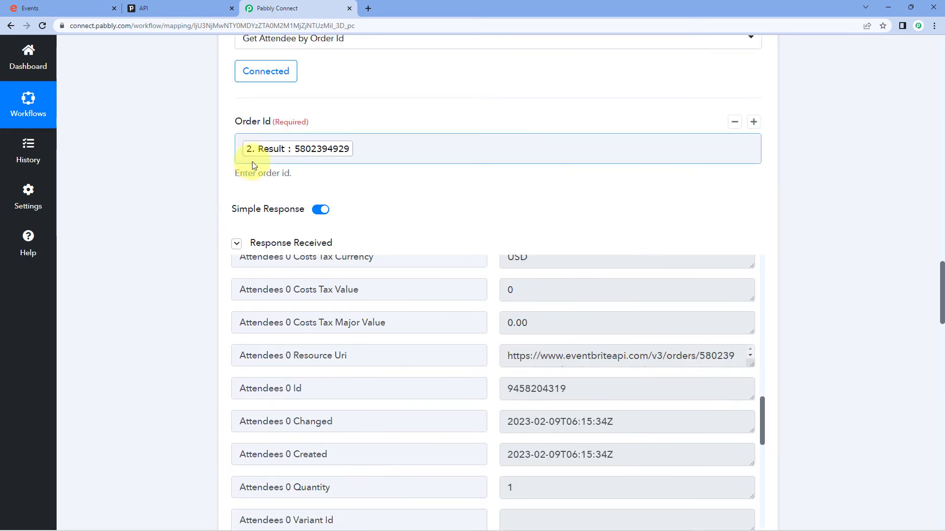
scroll(474, 217, down, 4)
scroll(476, 220, down, 1)
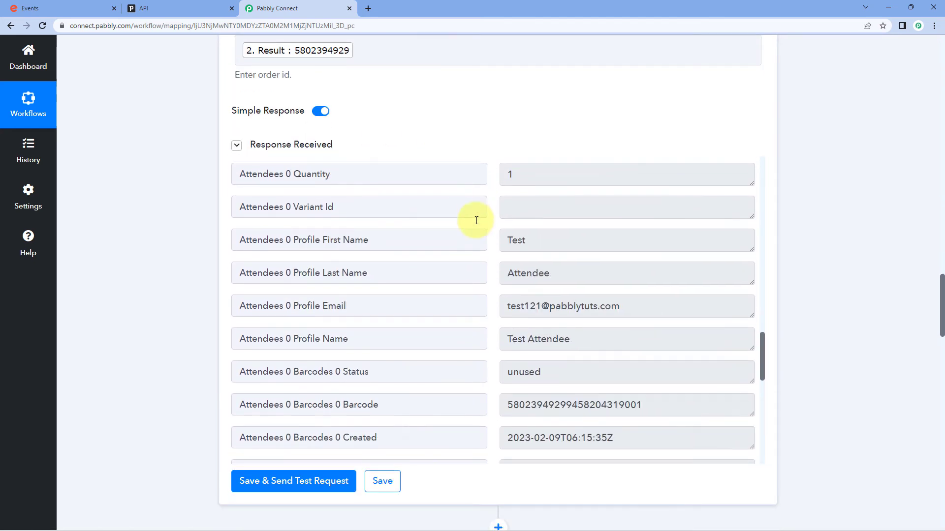
drag(584, 313, 492, 309)
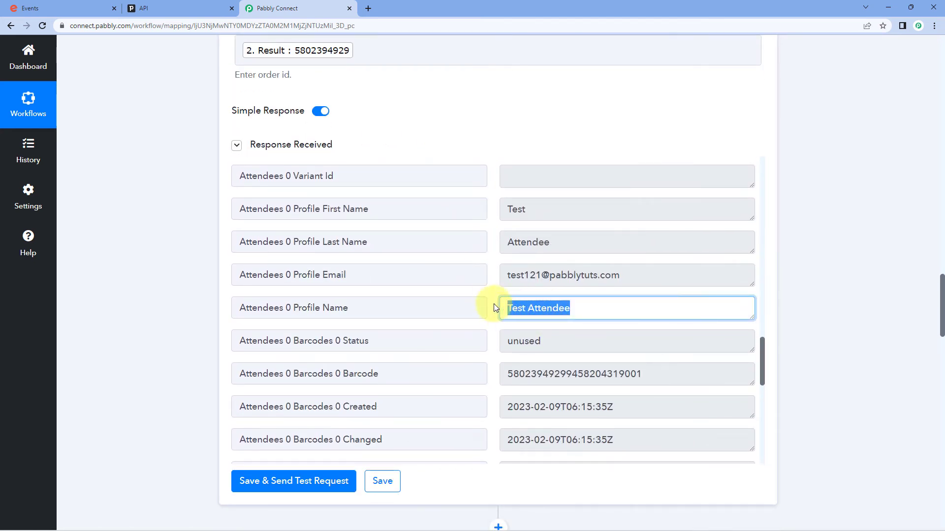
click(490, 295)
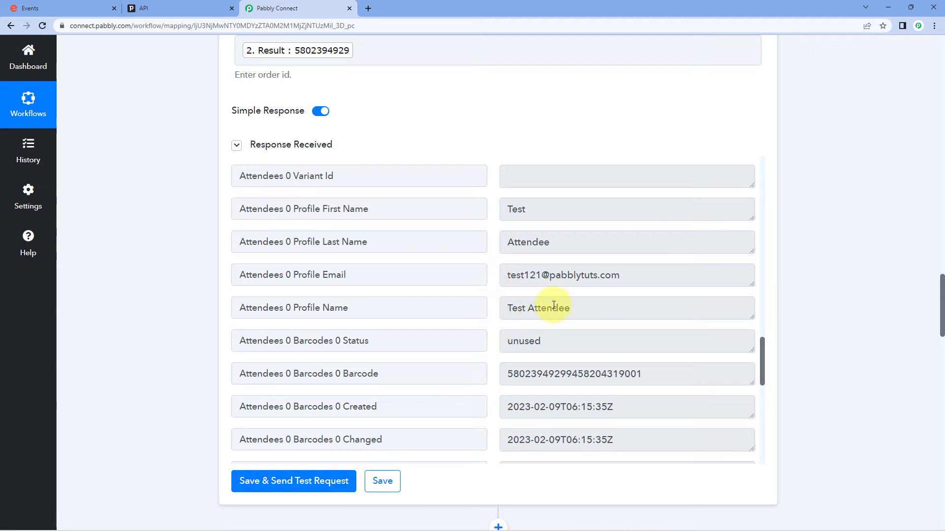
scroll(182, 315, down, 10)
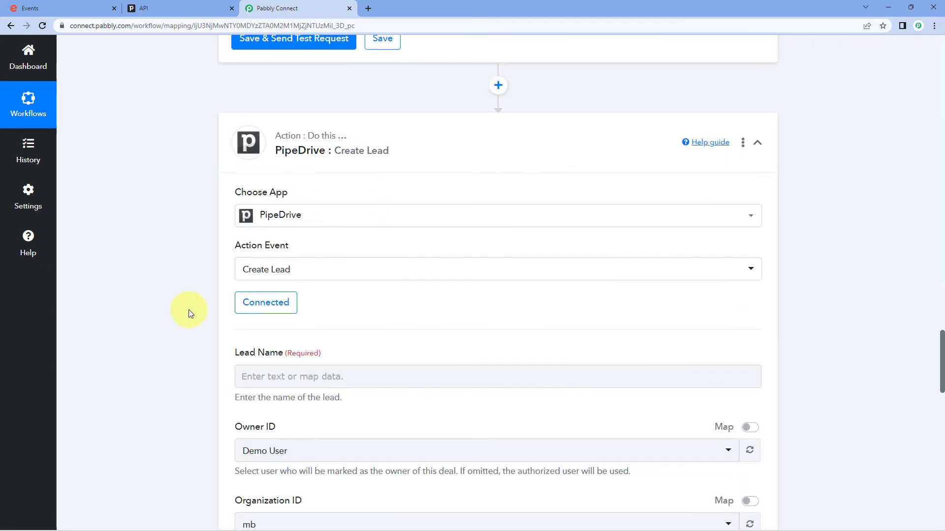
click(275, 229)
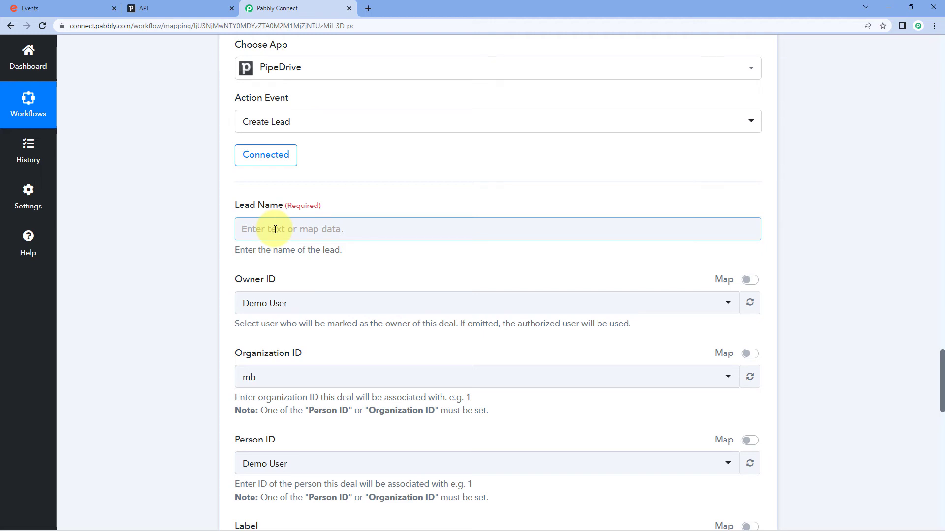
- Map 'Attendees 0 Profile Name' from Get Attendee by Order Id into Lead Name, keeping the current owner
click(276, 229)
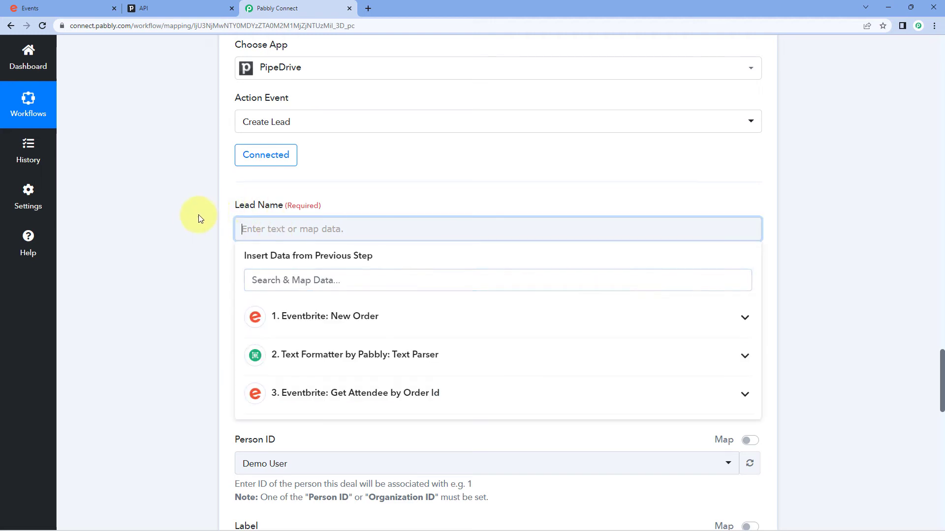
scroll(221, 209, down, 1)
scroll(156, 254, down, 2)
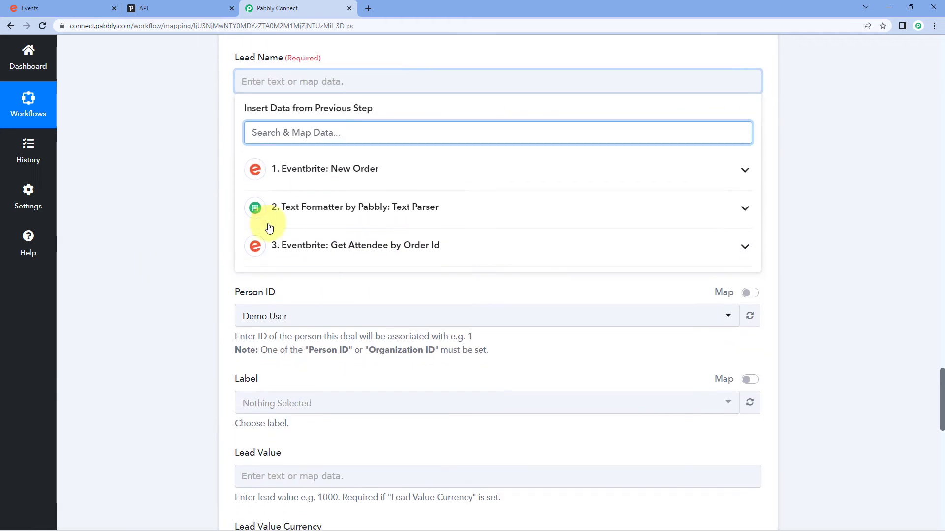
click(448, 249)
scroll(428, 275, down, 9)
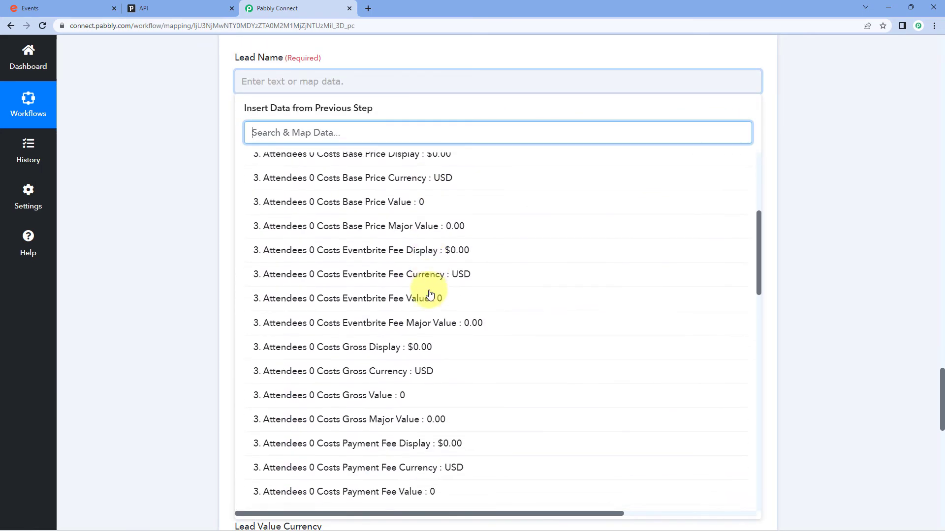
scroll(428, 293, down, 8)
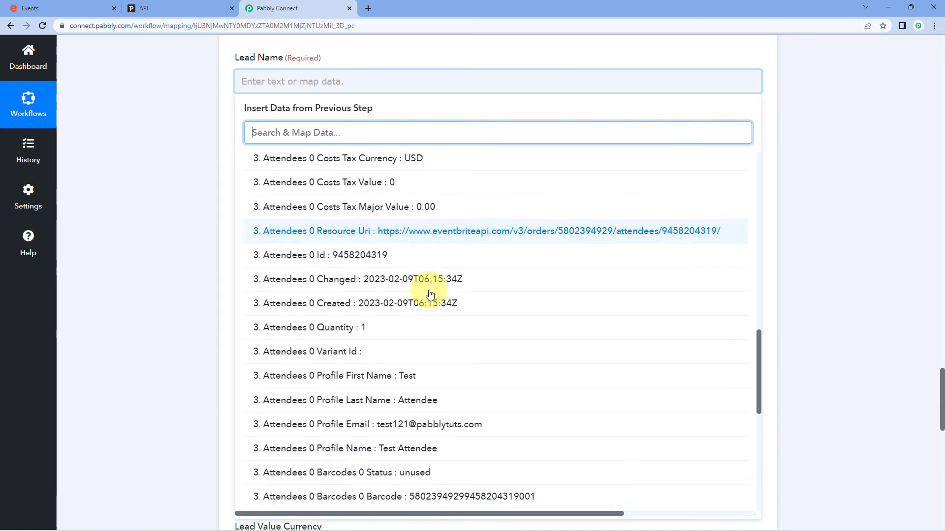
click(343, 362)
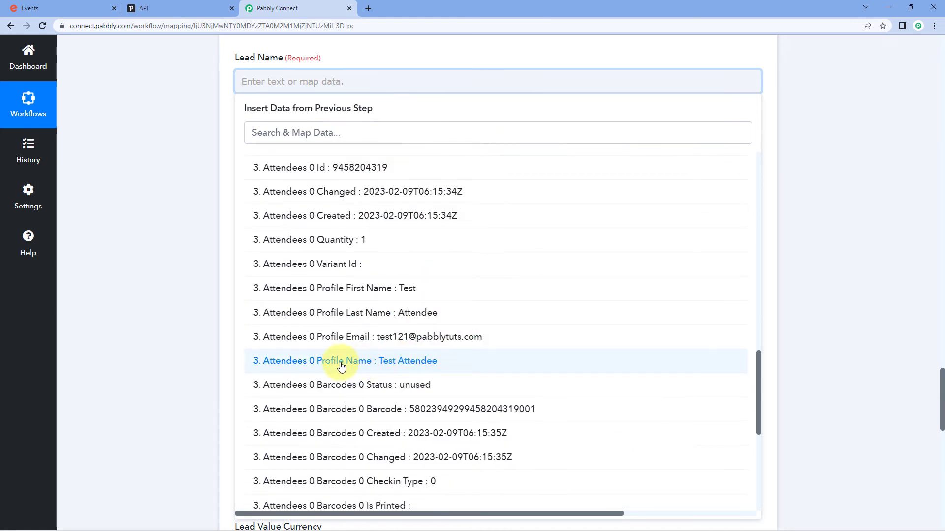
scroll(303, 153, up, 2)
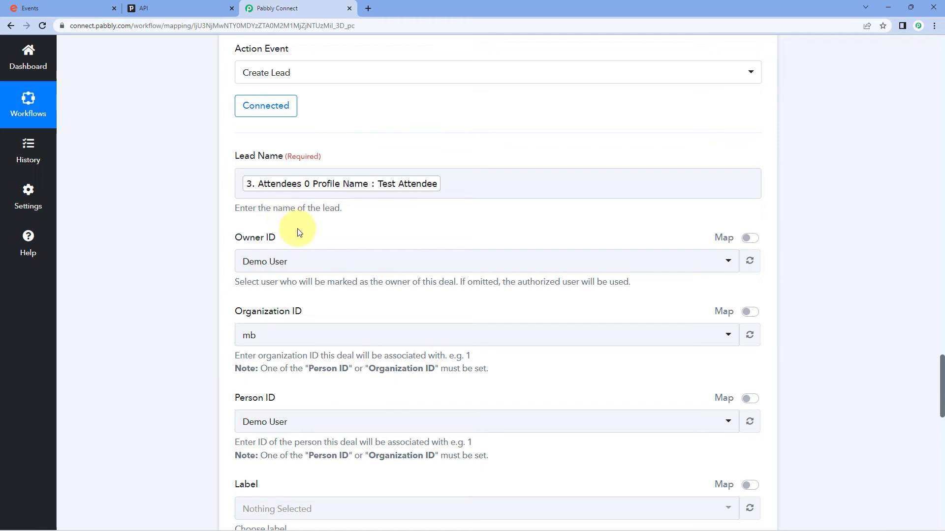
click(324, 259)
click(302, 314)
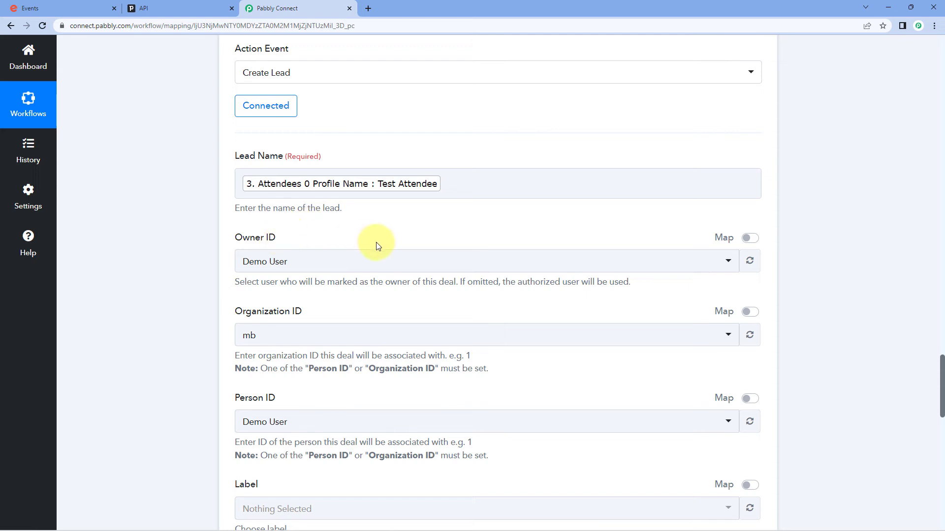
- Leave Owner ID unchanged and set the Organization ID to Pabbly
click(359, 261)
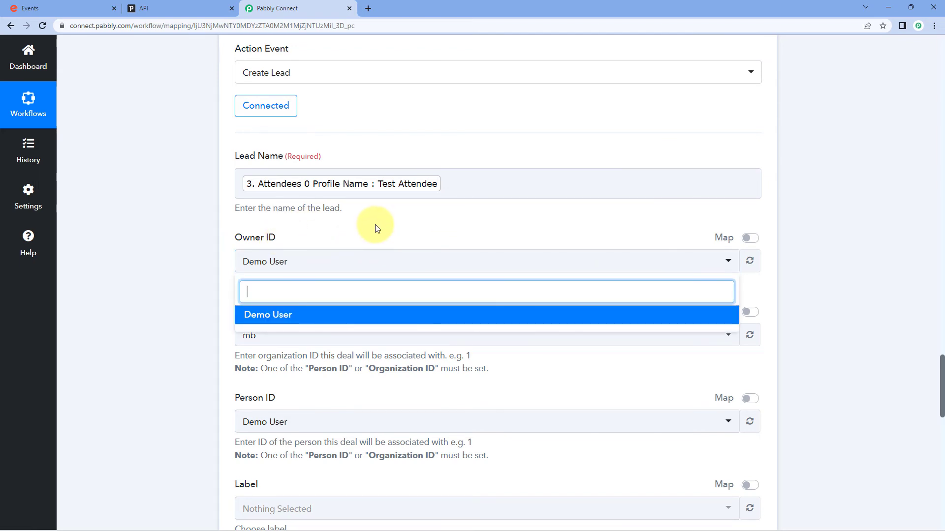
click(343, 229)
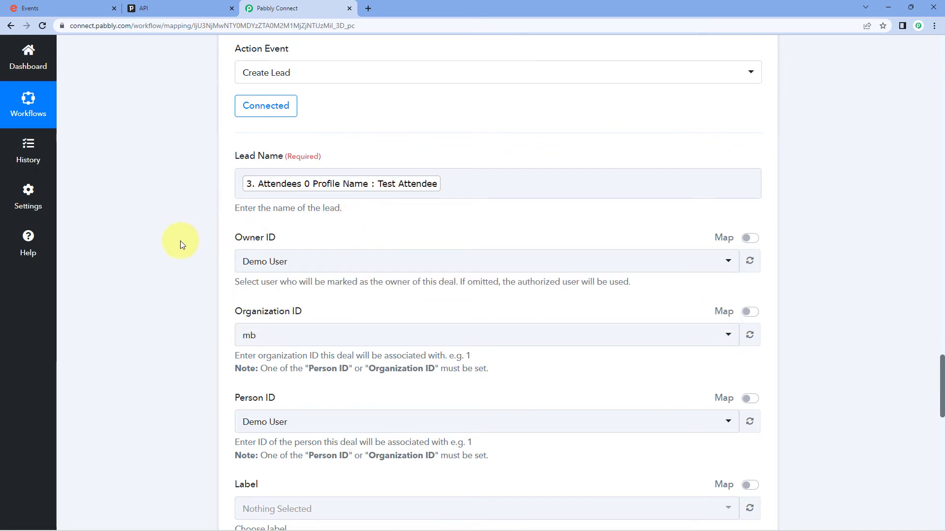
scroll(187, 239, down, 2)
scroll(190, 239, down, 2)
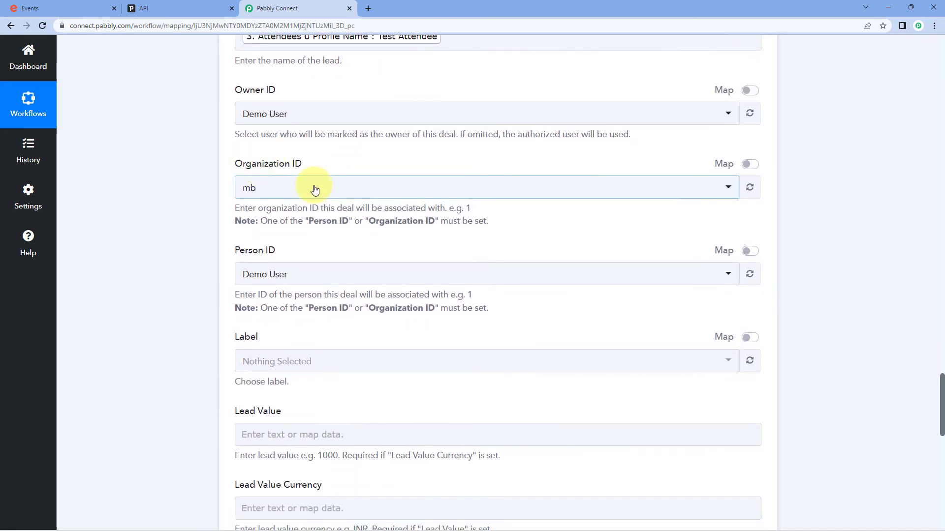
click(312, 188)
click(270, 263)
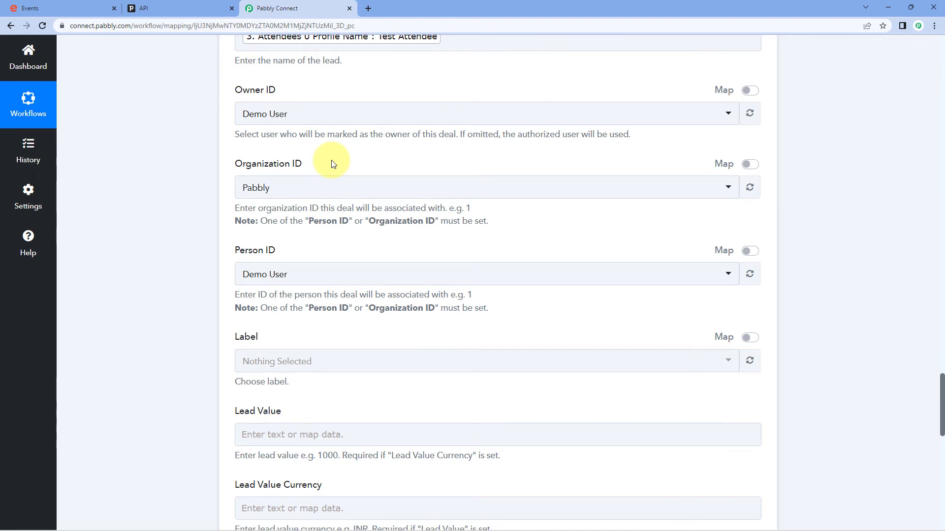
- Keep the existing Person ID and choose Hot as the lead's Label
scroll(331, 162, down, 1)
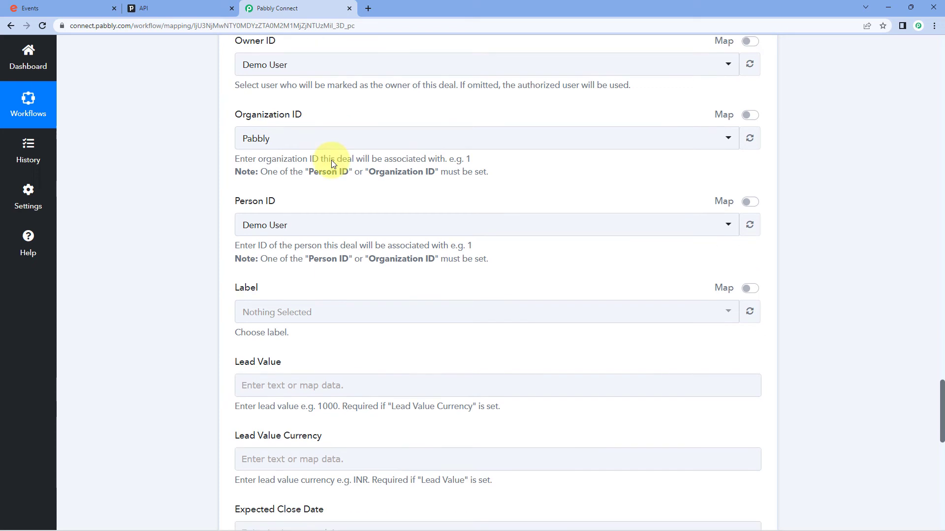
click(298, 229)
click(288, 281)
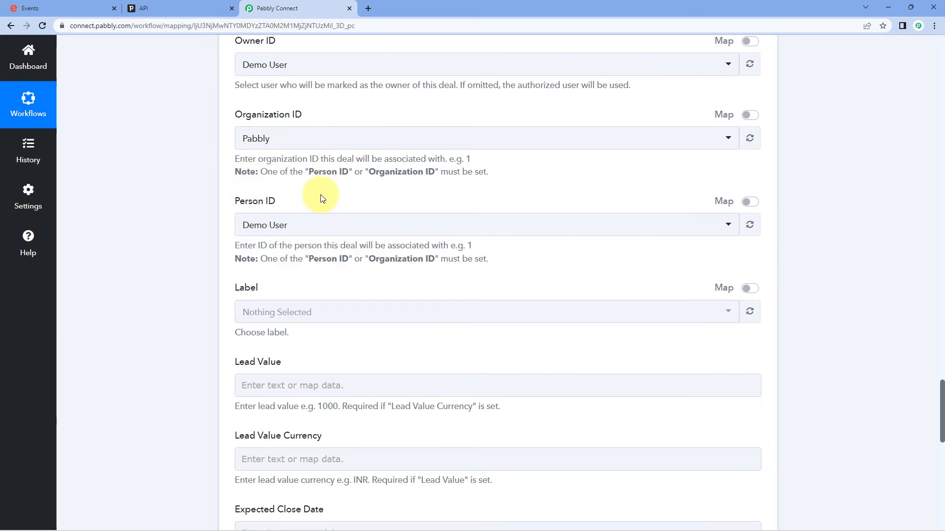
scroll(320, 194, down, 2)
scroll(321, 194, down, 1)
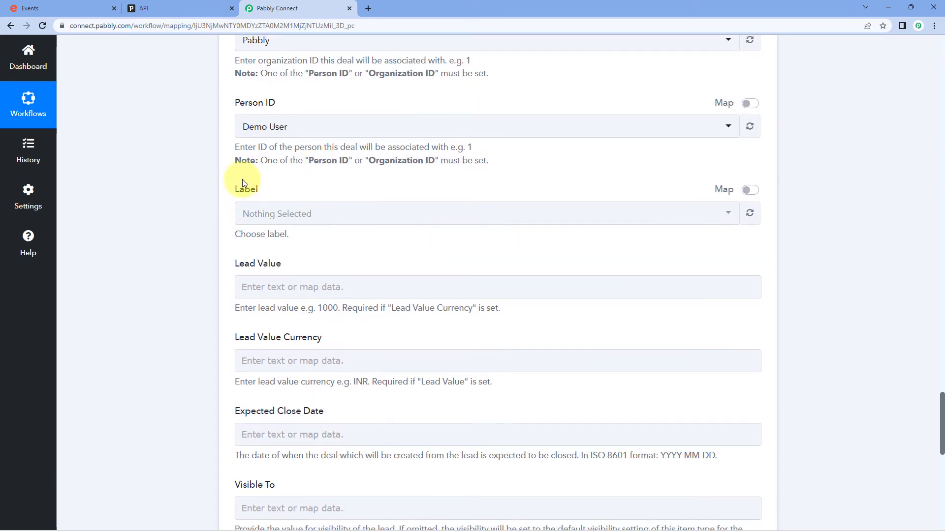
click(304, 213)
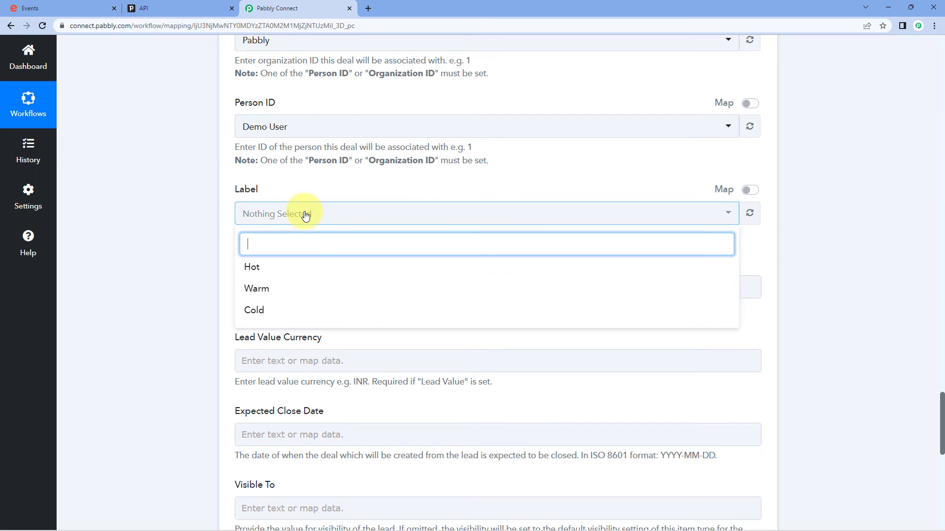
click(280, 271)
click(311, 189)
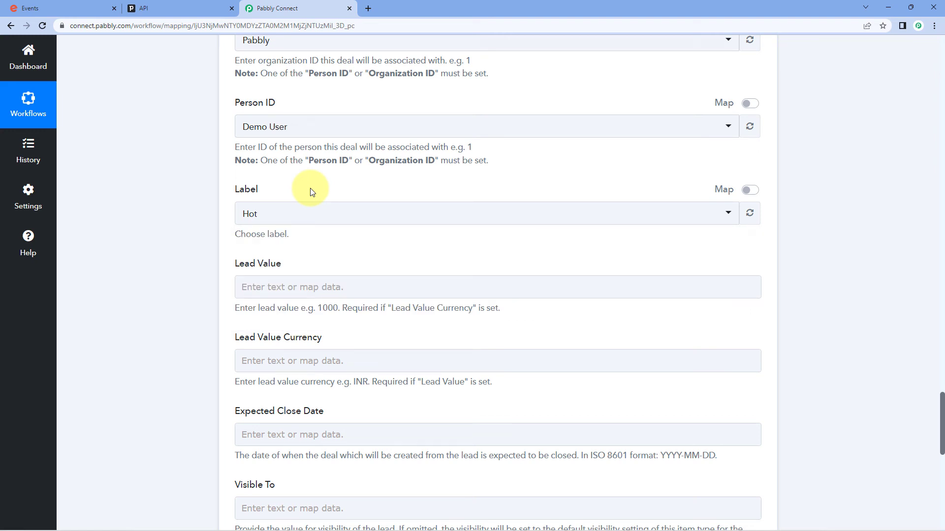
scroll(310, 191, down, 1)
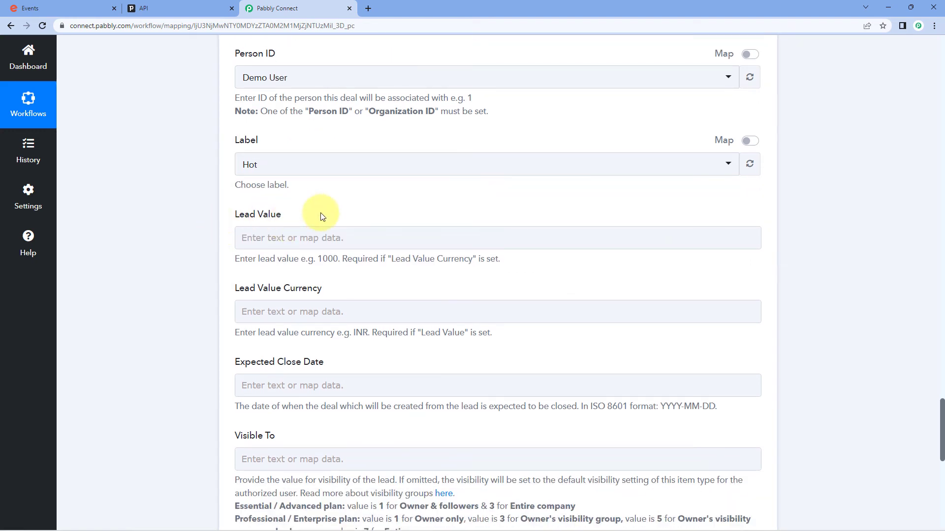
scroll(323, 217, down, 1)
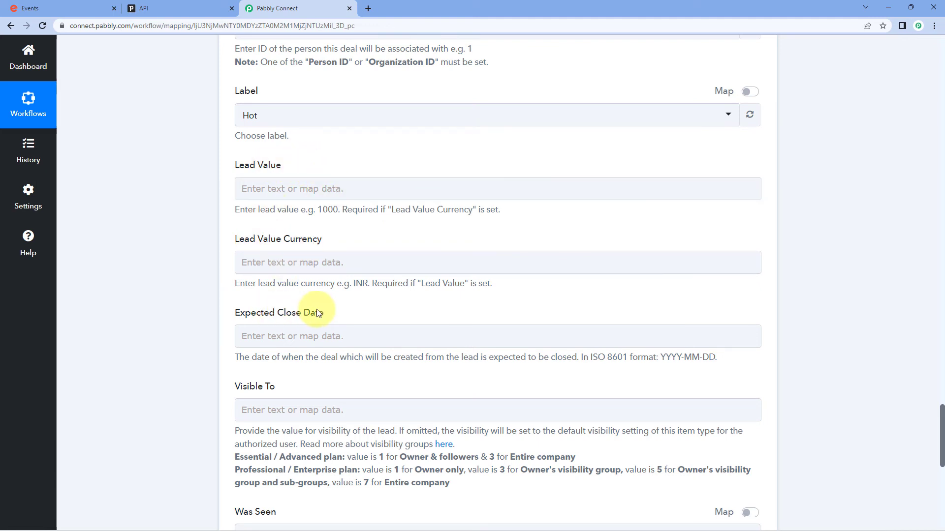
- Map the Get Attendee step's Base Price Major Value into Lead Value
click(273, 190)
scroll(207, 202, down, 2)
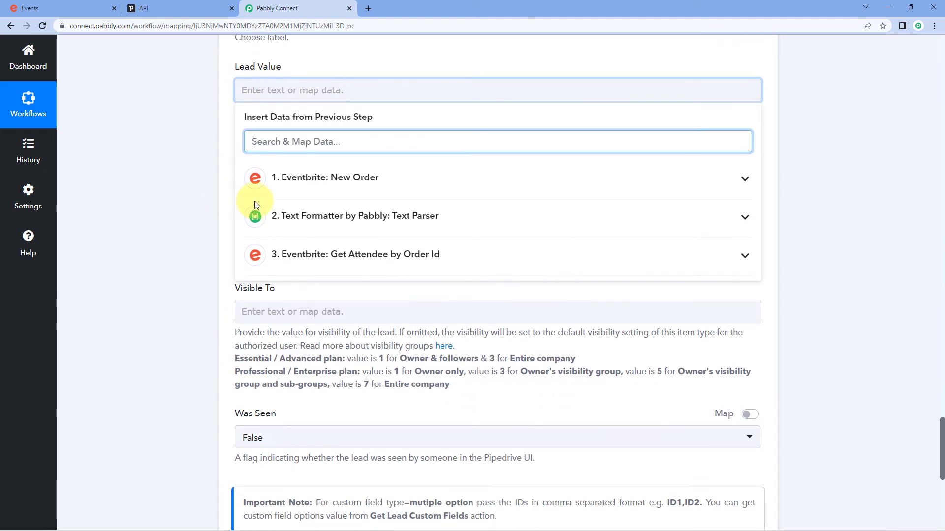
click(360, 257)
scroll(468, 325, down, 2)
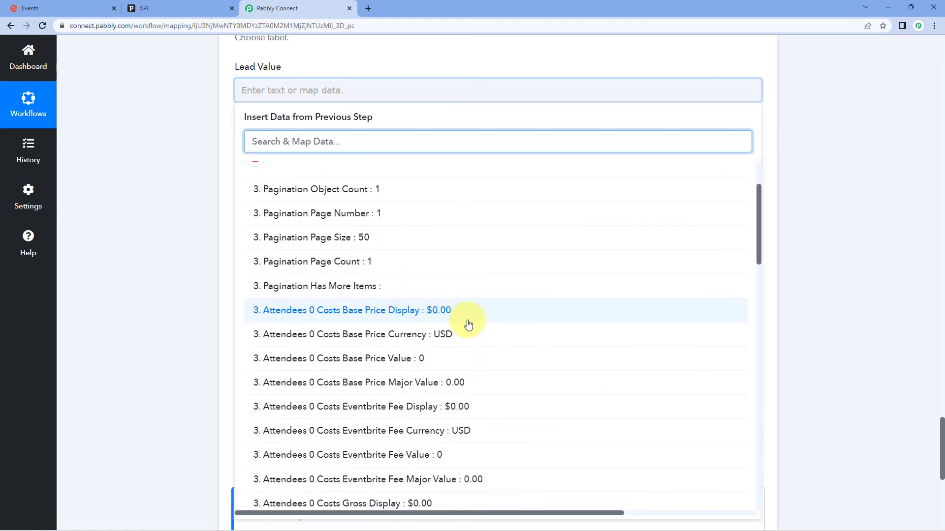
click(413, 383)
click(194, 216)
- Map the Eventbrite Fee Currency (USD) into Lead Value Currency
click(308, 176)
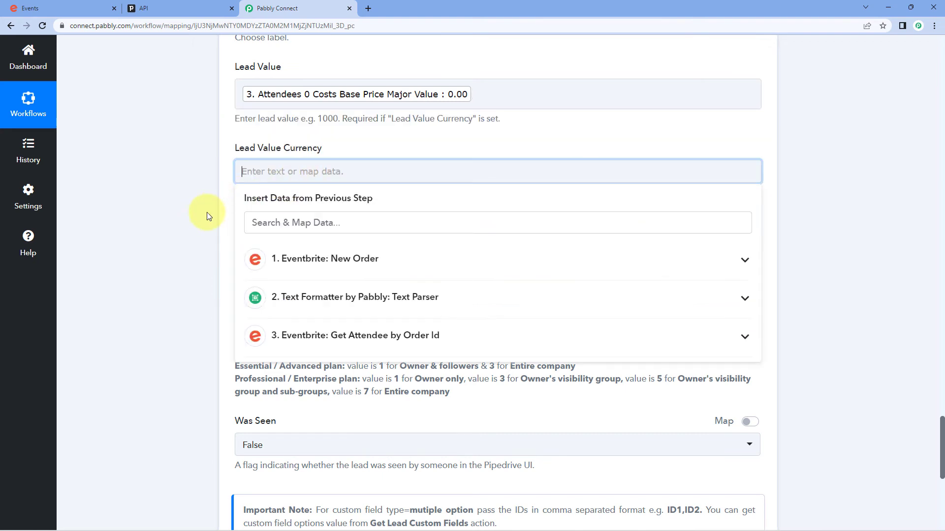
scroll(268, 185, down, 2)
click(327, 238)
scroll(388, 307, down, 4)
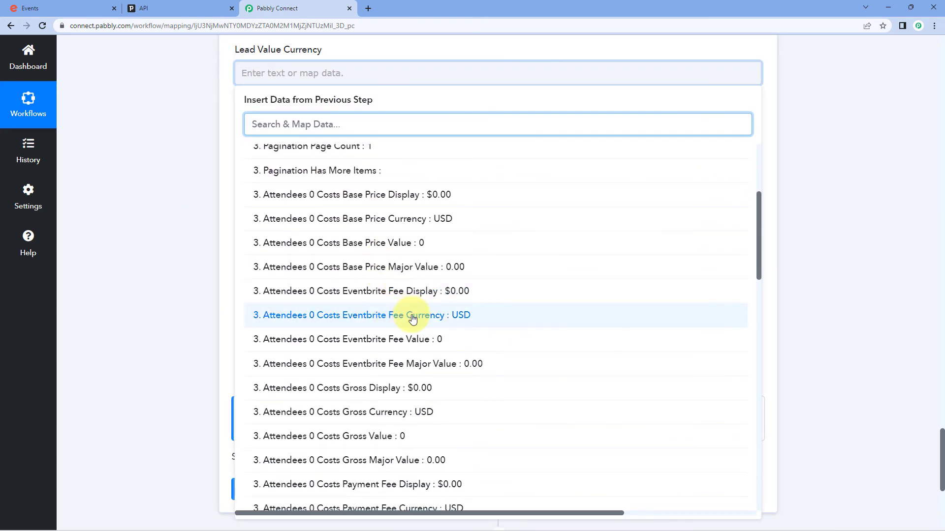
click(412, 315)
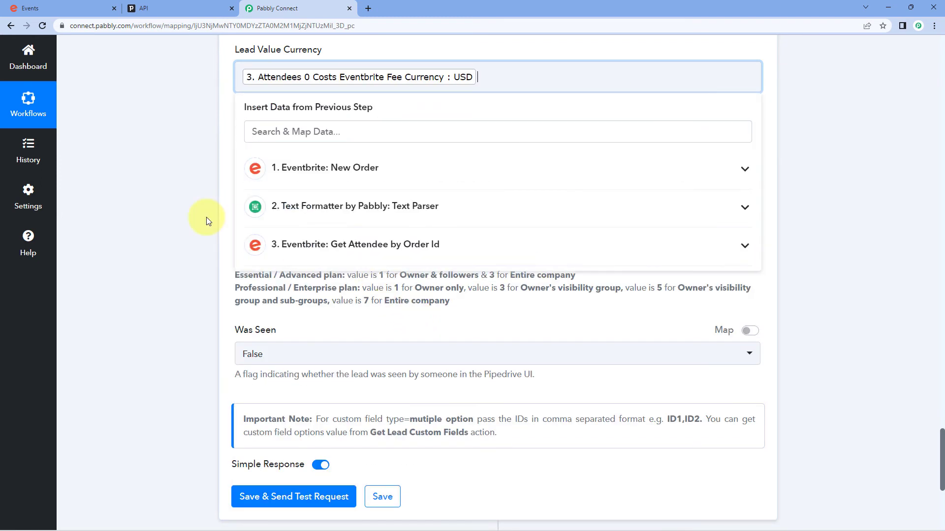
click(206, 217)
scroll(205, 217, down, 1)
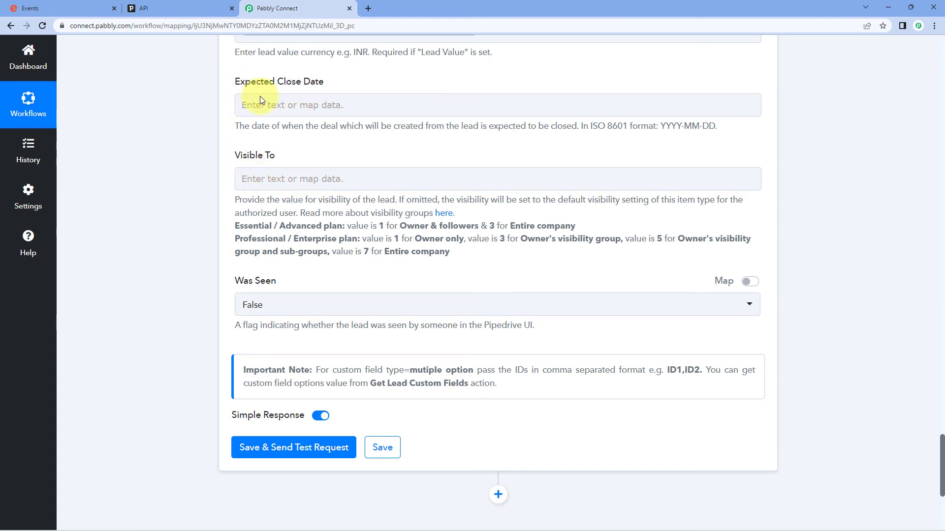
scroll(228, 216, down, 3)
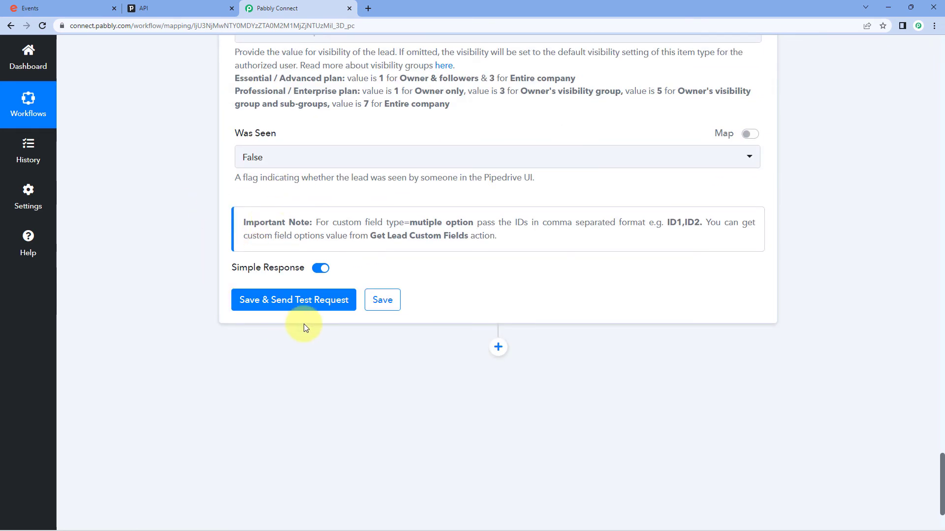
- Save and test the Create Lead step, confirming the Test Attendee lead returned with Success 1
click(307, 301)
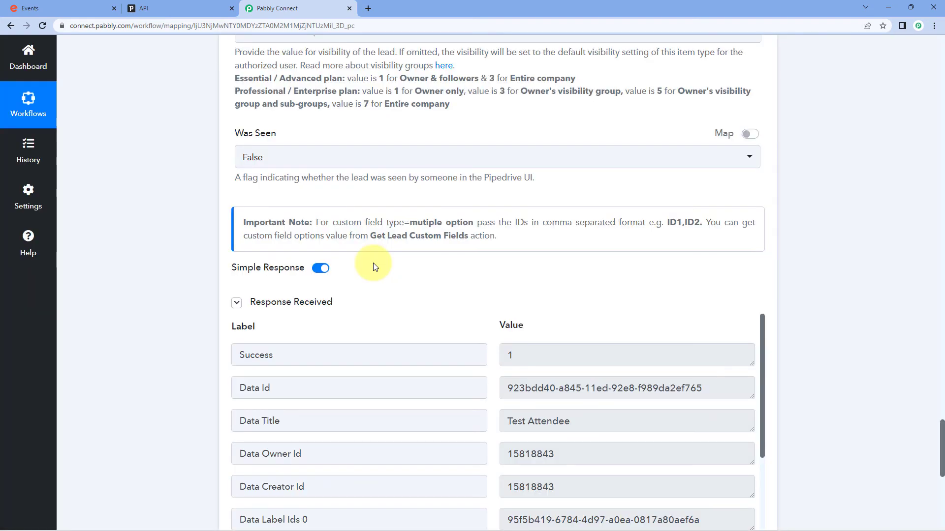
scroll(379, 262, down, 3)
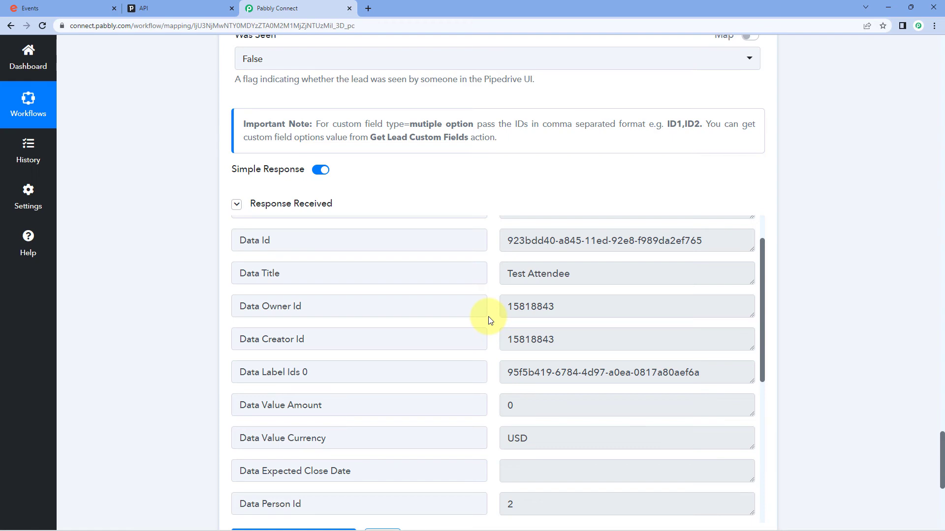
scroll(490, 320, up, 12)
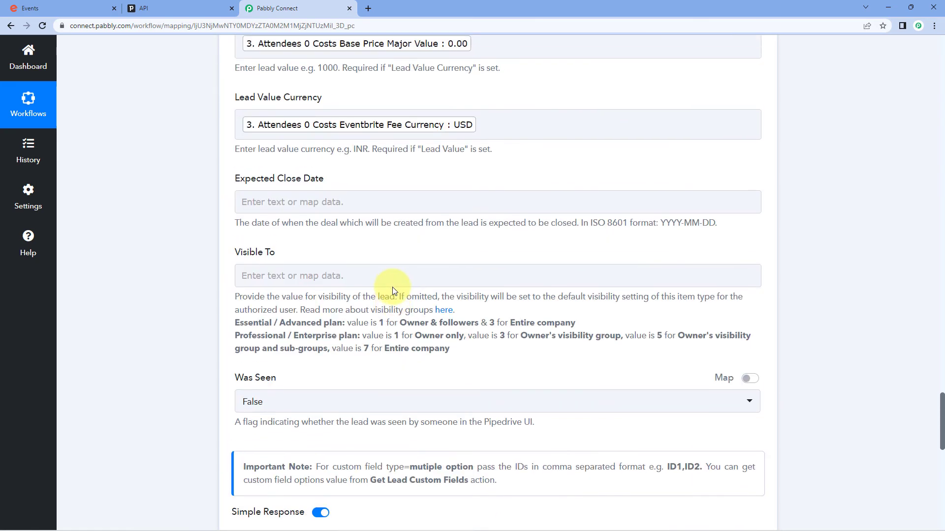
scroll(384, 236, up, 4)
scroll(295, 147, up, 3)
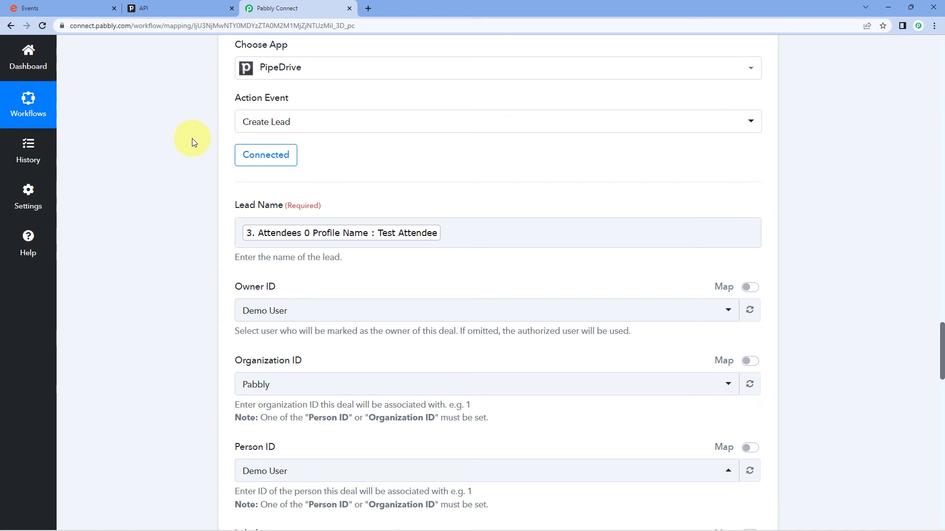
click(74, 8)
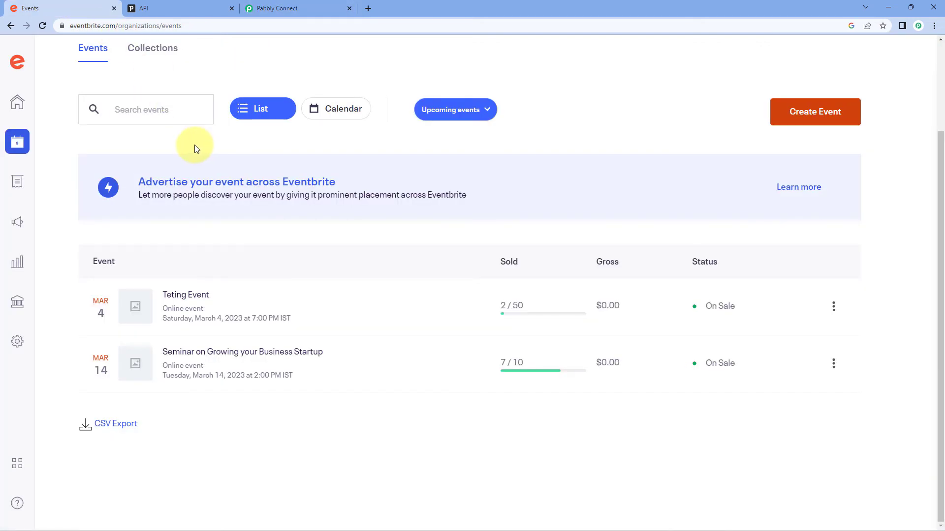
- In Pipedrive's Leads Inbox, dismiss the tips and inspect the Hot, API-sourced Test Attendee lead
click(266, 8)
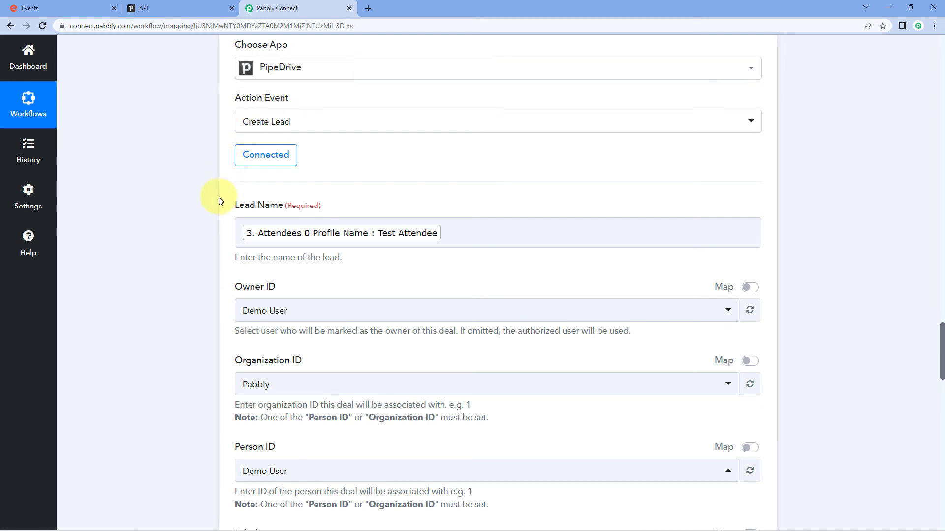
click(162, 7)
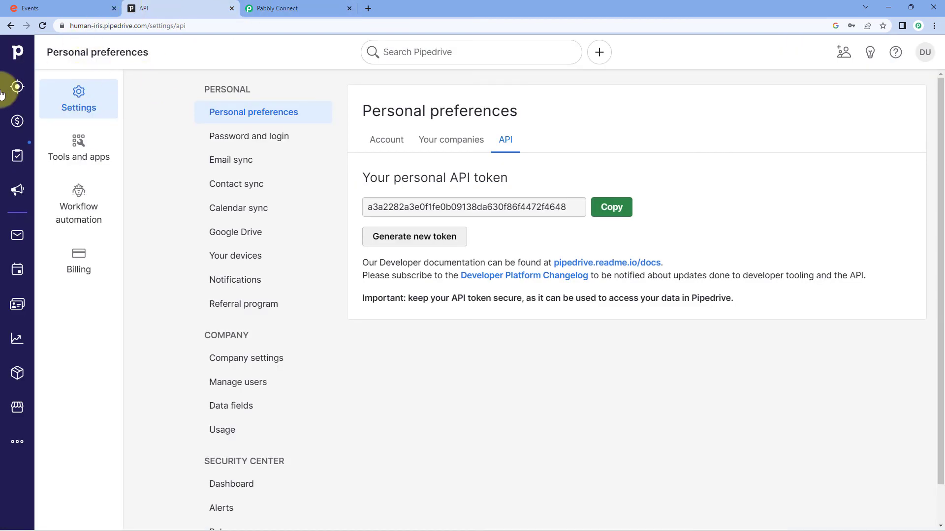
click(17, 119)
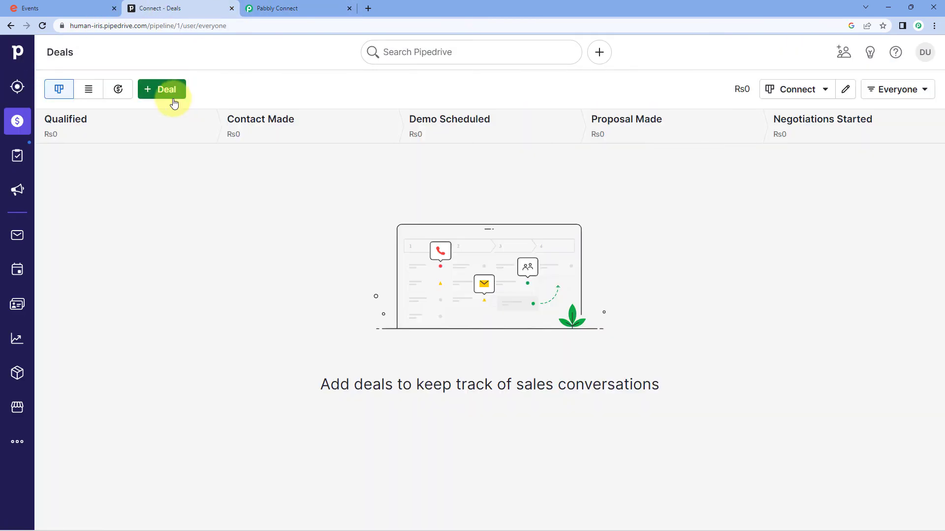
click(17, 87)
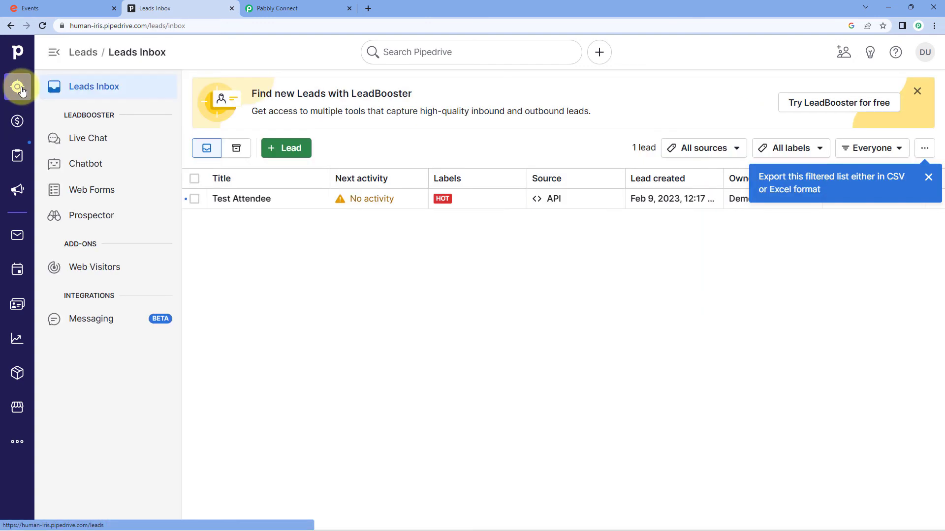
click(932, 179)
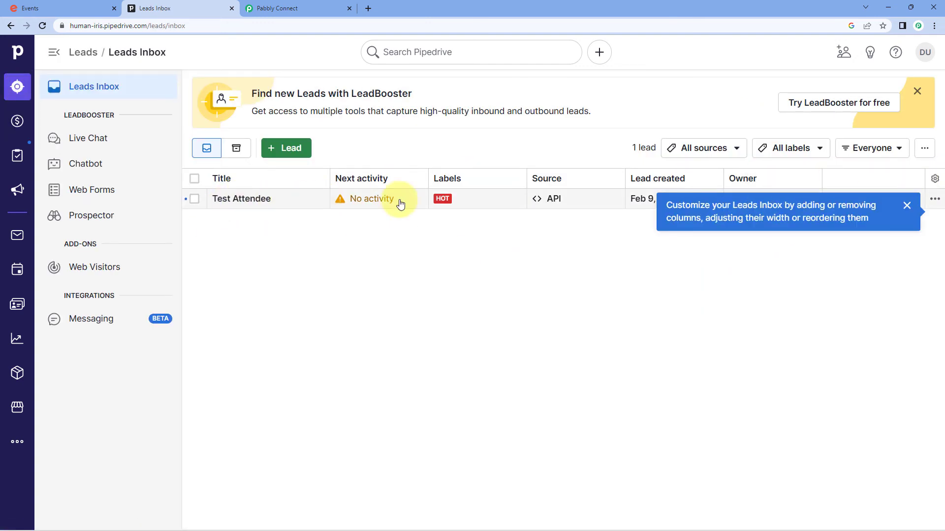
click(907, 206)
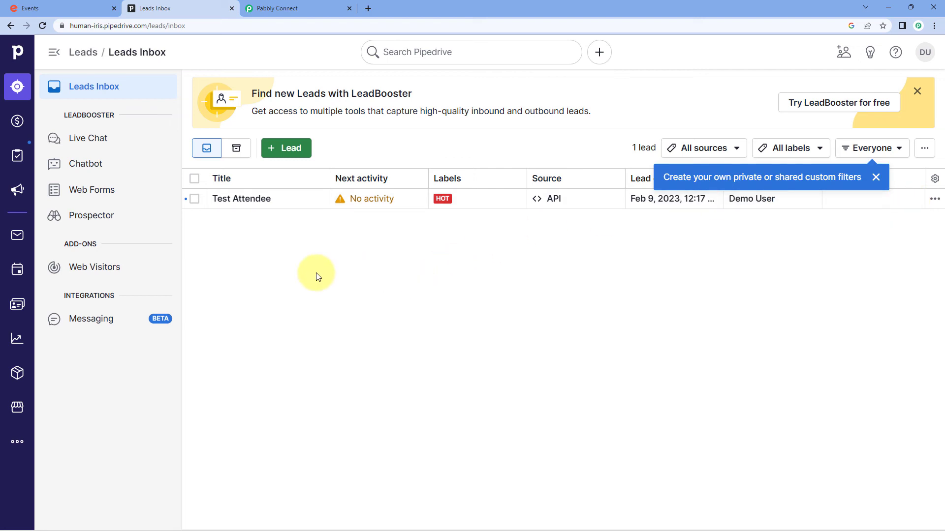
click(239, 205)
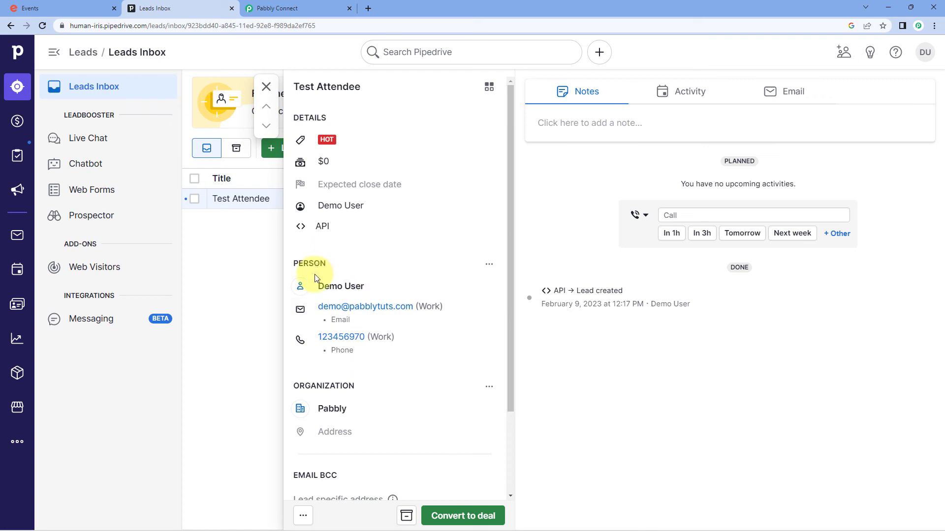
click(266, 87)
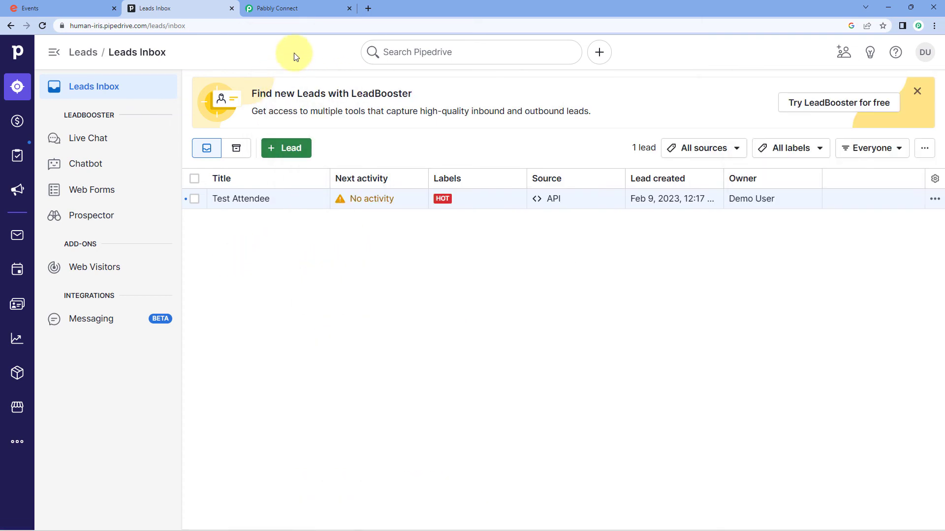
mouse_move(293, 4)
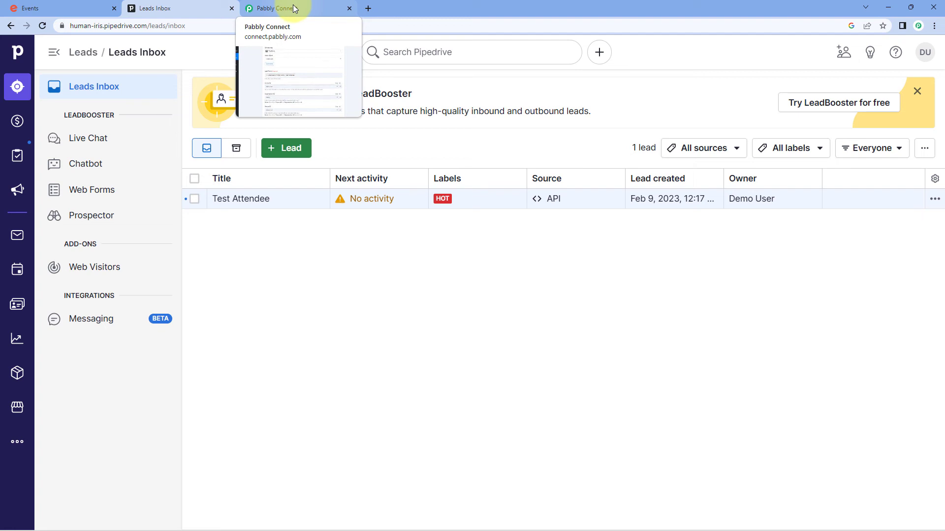
- Collapse the PipeDrive Create Lead, Text Formatter and Eventbrite New Order steps in the workflow
click(90, 7)
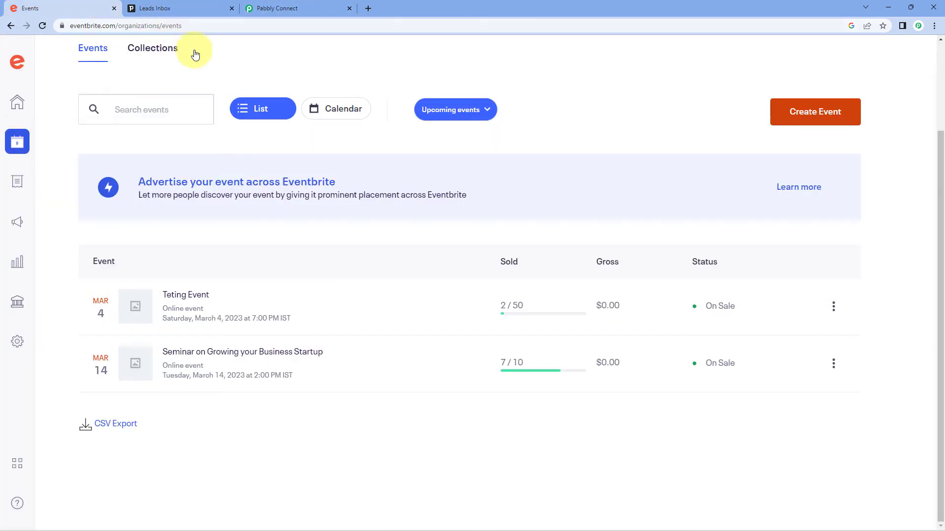
click(215, 4)
click(320, 4)
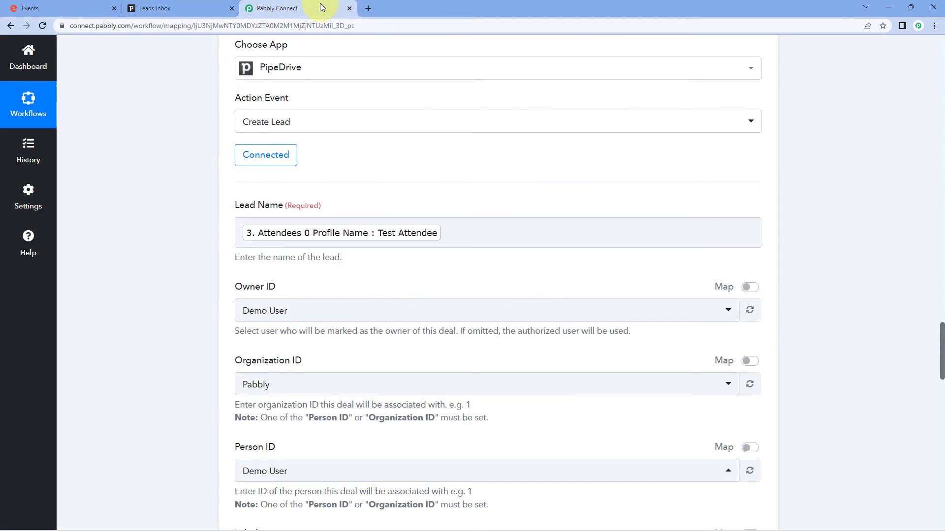
scroll(194, 149, up, 3)
click(409, 141)
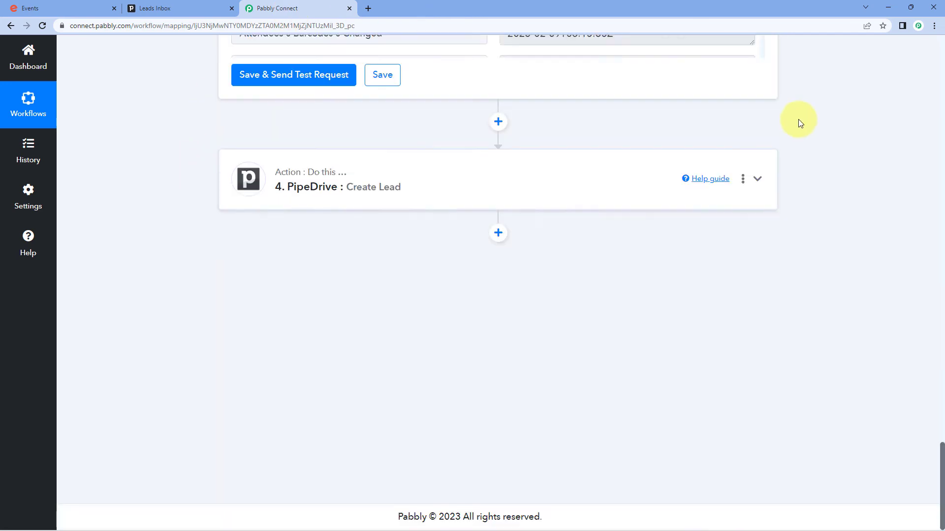
scroll(796, 127, up, 15)
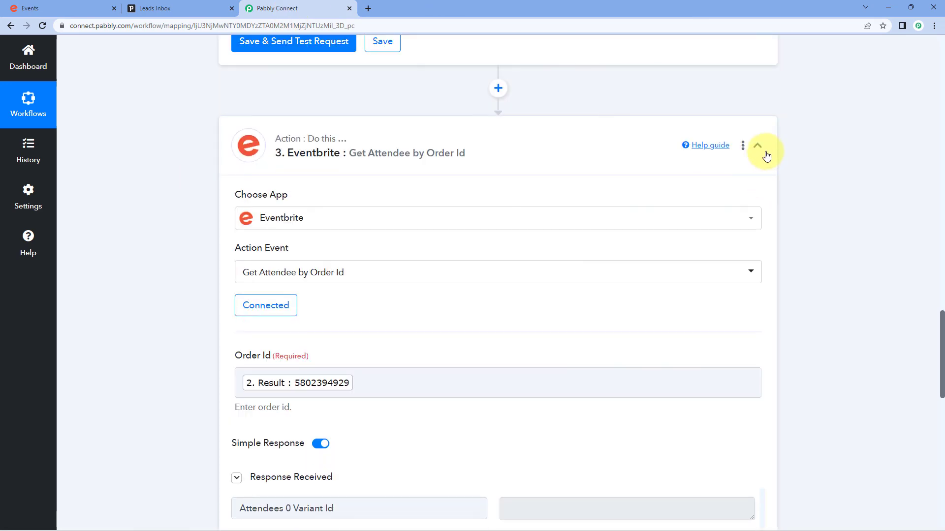
scroll(803, 141, up, 12)
scroll(783, 152, up, 3)
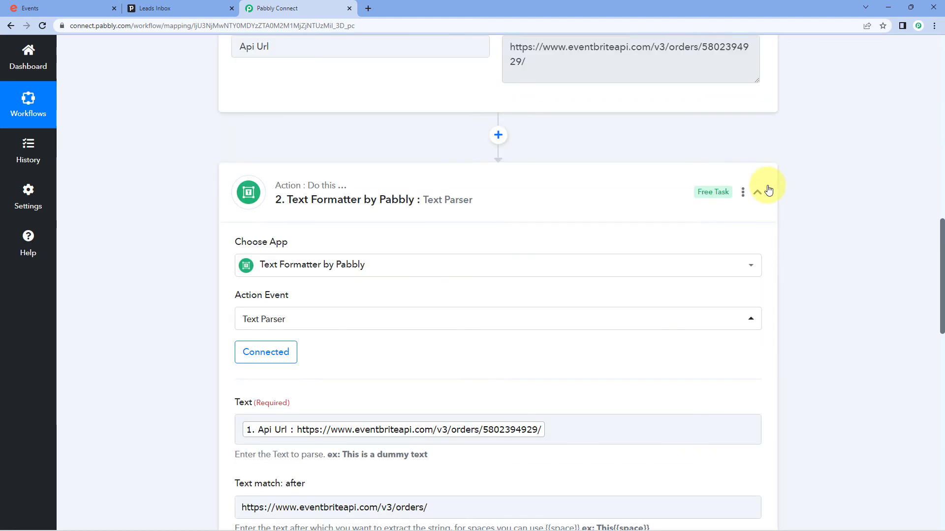
click(759, 191)
scroll(808, 169, up, 10)
scroll(783, 172, up, 6)
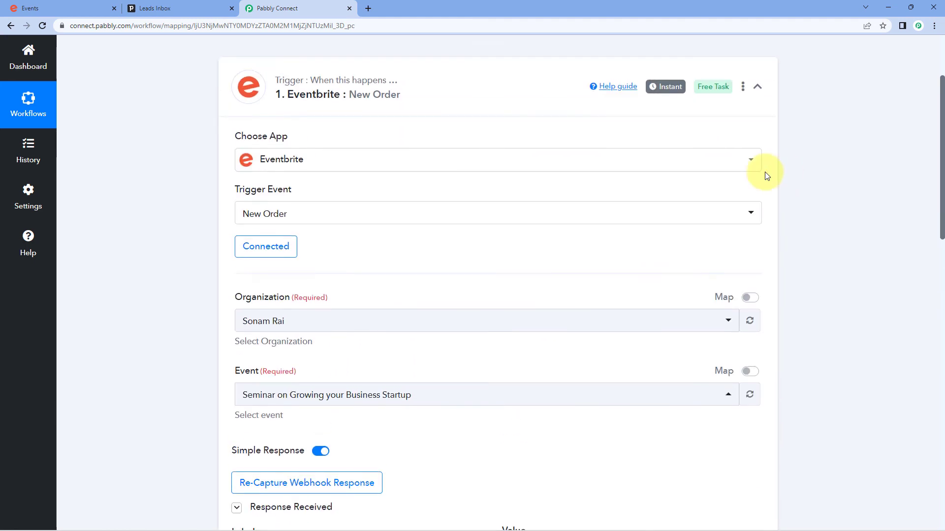
click(760, 181)
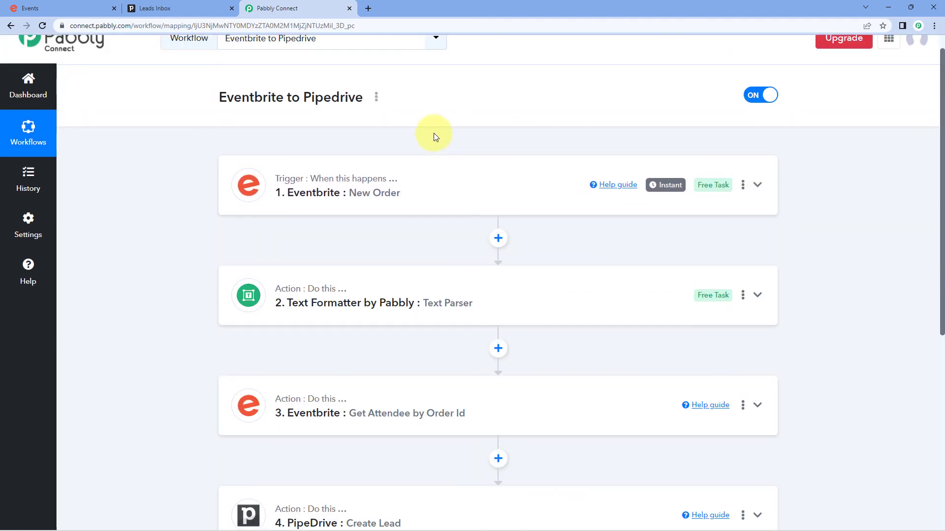
scroll(437, 127, down, 1)
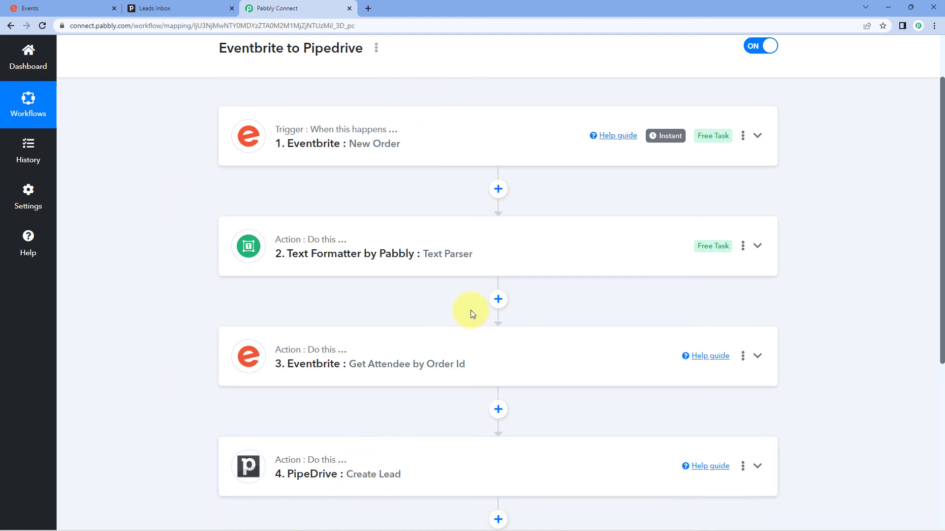
scroll(470, 311, up, 2)
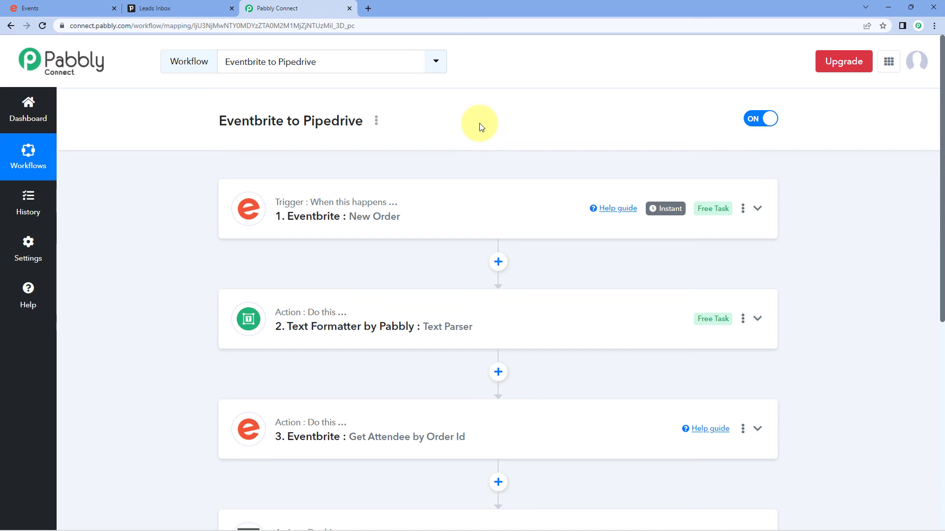
- Copy the URL of the Seminar on Growing your Business Startup event from Eventbrite's Events list
click(64, 8)
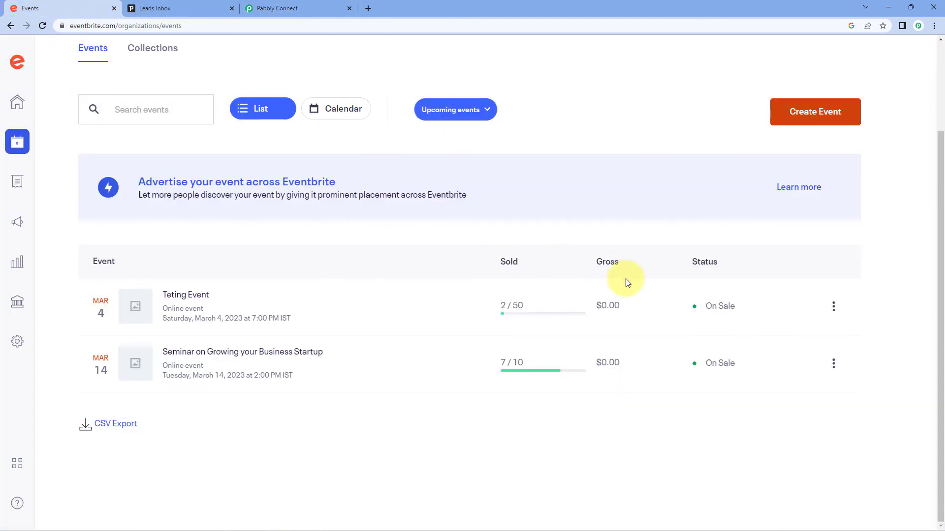
click(833, 363)
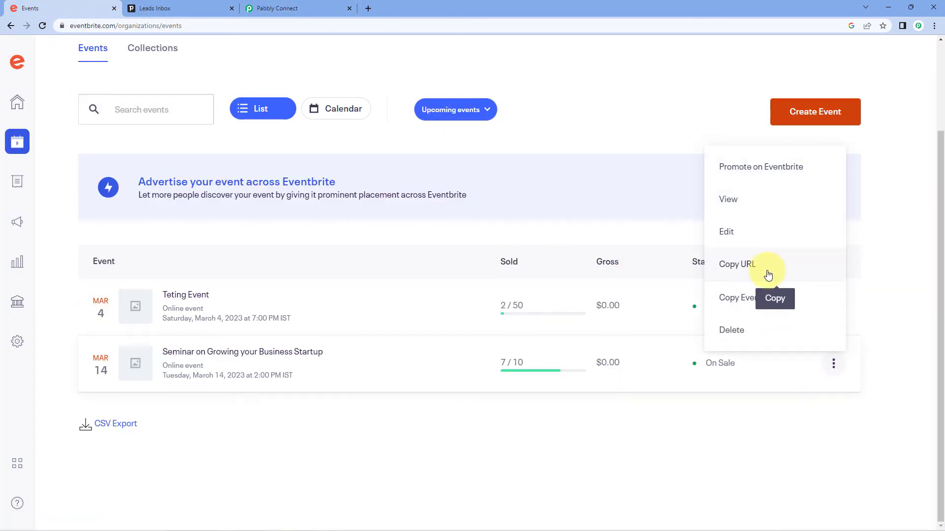
click(768, 276)
- Open the copied seminar link in a private window and reserve one free General Admission ticket
key(ctrl+shift+n)
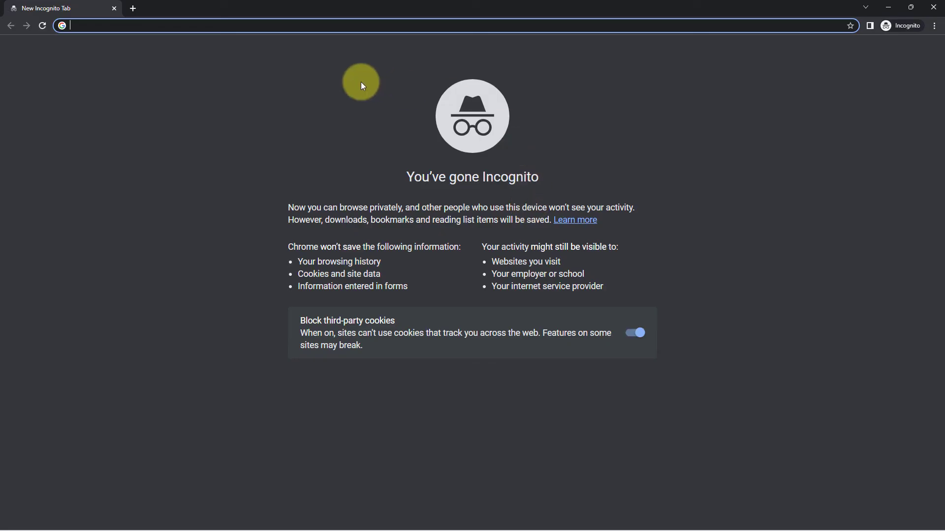
key(ctrl+v)
key(Return)
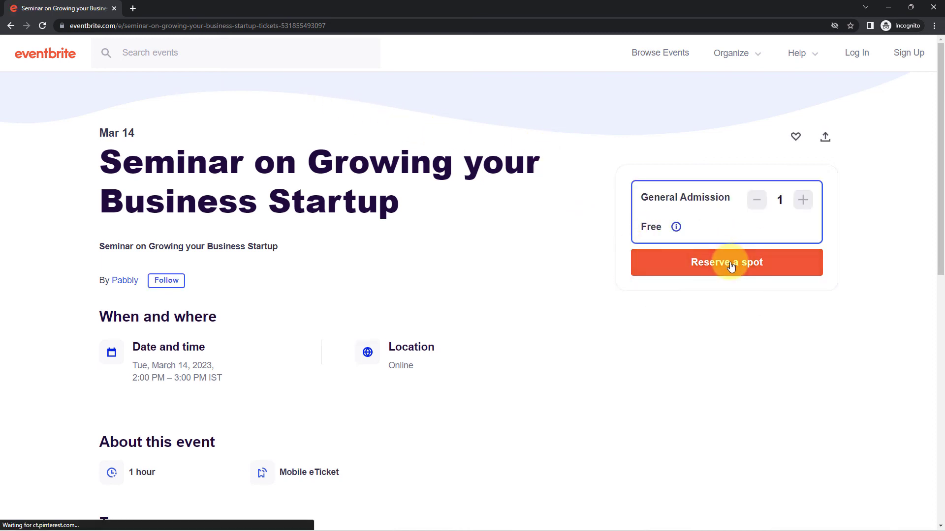
click(692, 266)
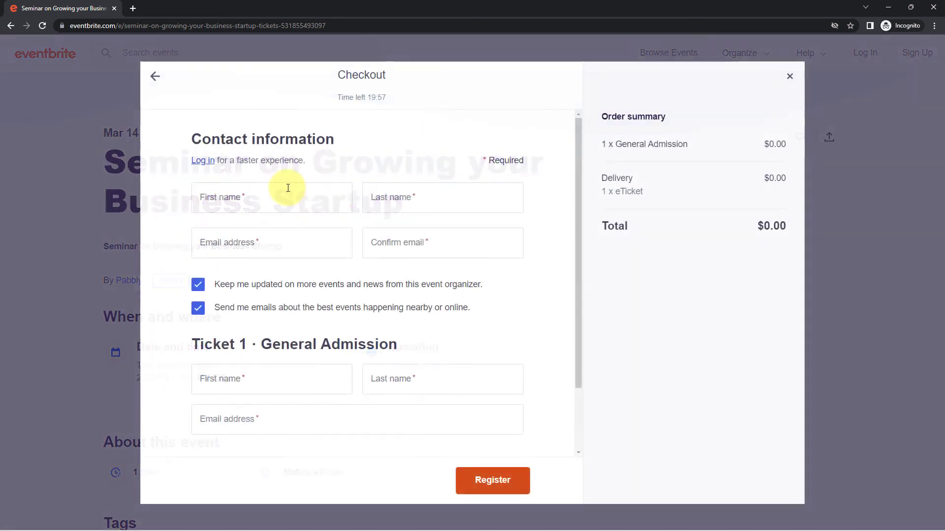
click(246, 191)
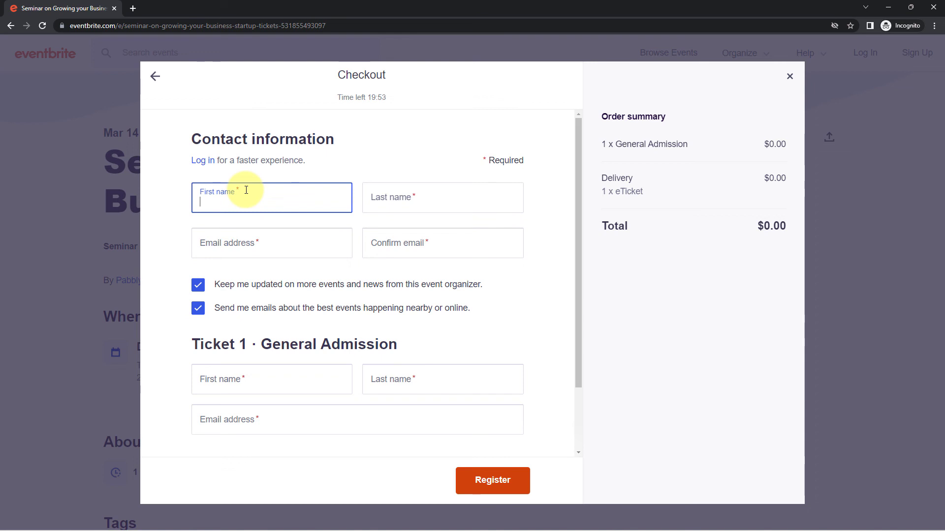
- Enter the buyer's first name, last name, e-mail and confirmation e-mail
text(Demo)
key(Tab)
text(Us)
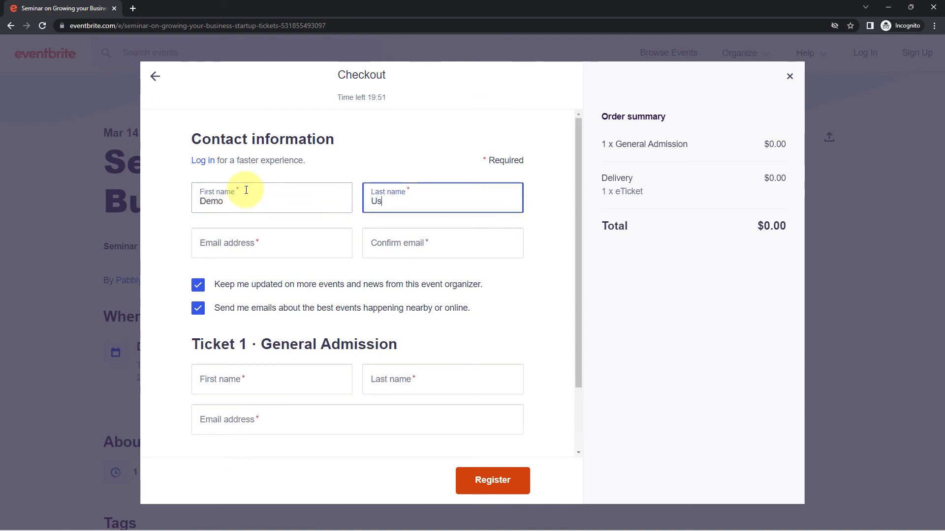
text(er)
key(Tab)
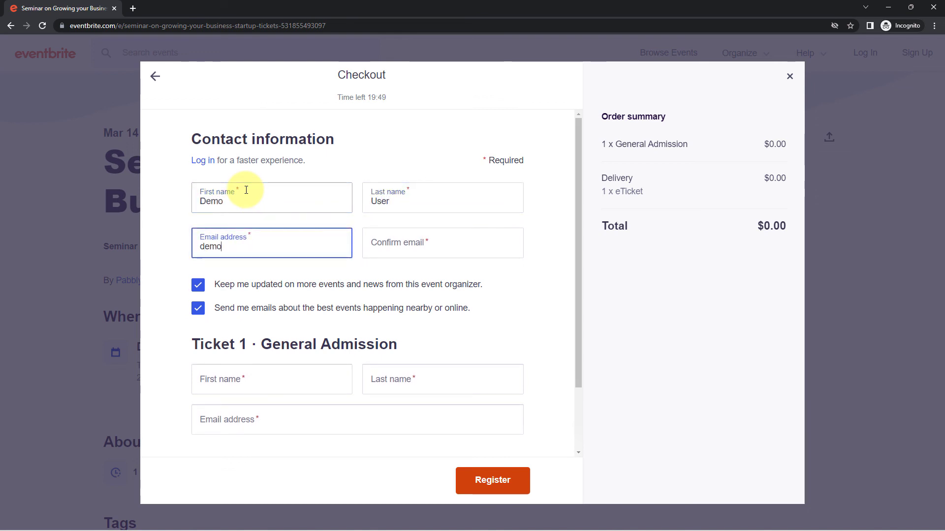
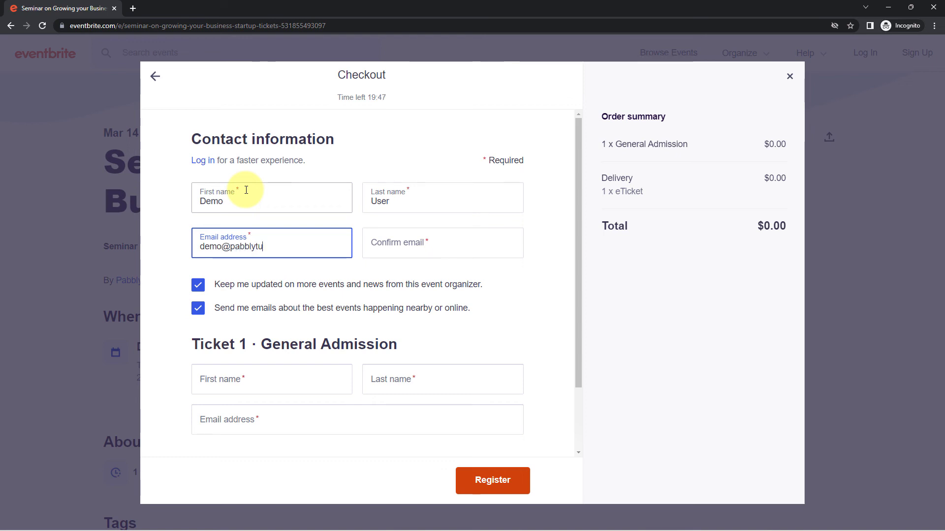
click(399, 248)
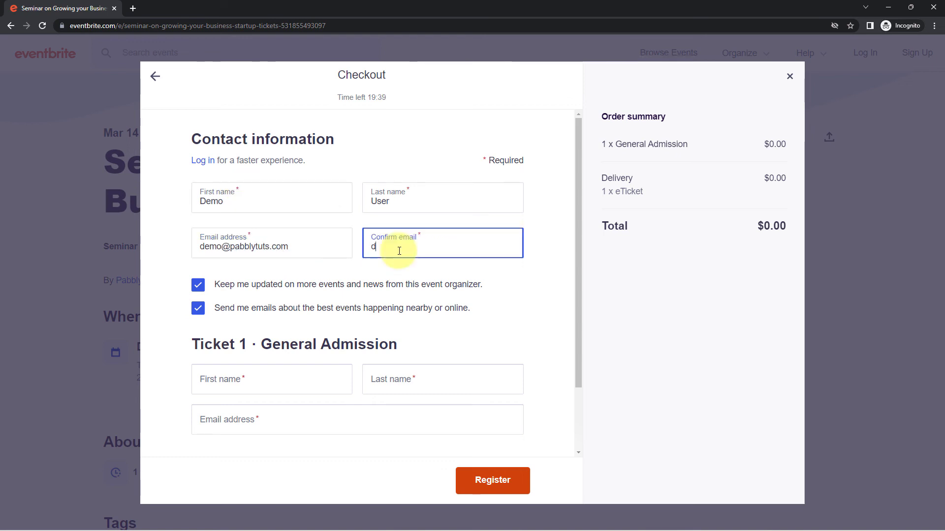
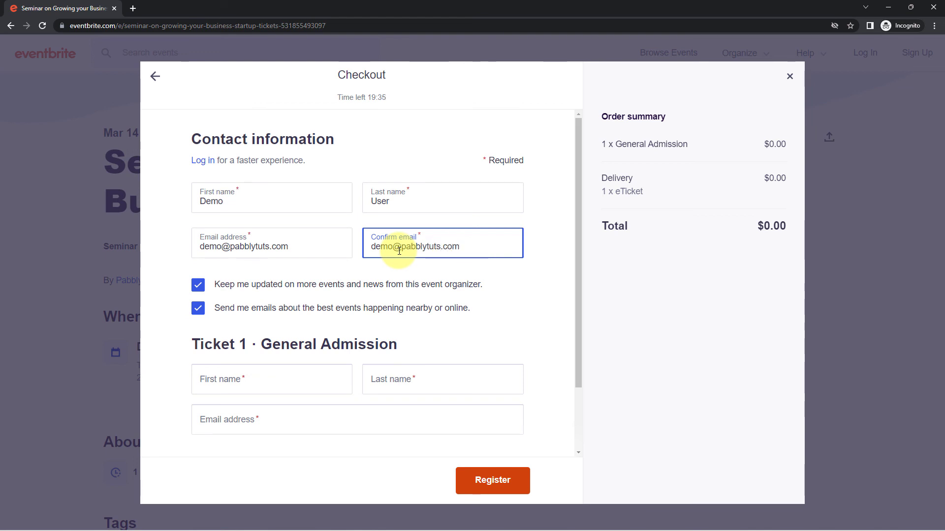
- Fill the ticket holder's name and e-mail, accept the terms and register the order
scroll(302, 217, down, 2)
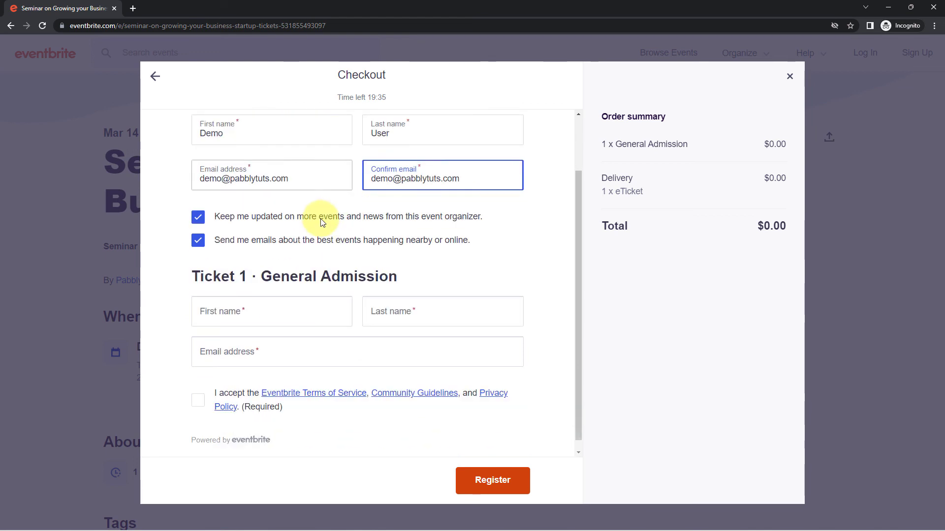
click(279, 307)
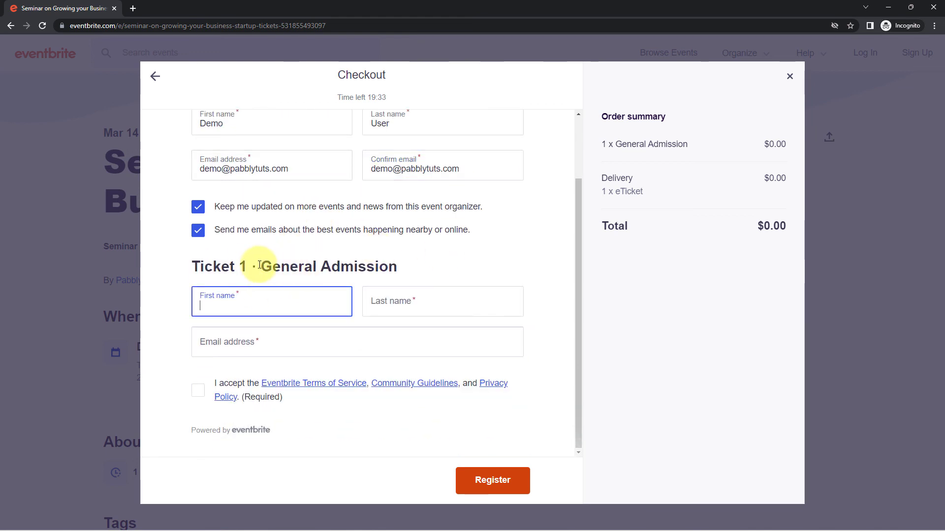
text(Demo)
key(Tab)
text(User)
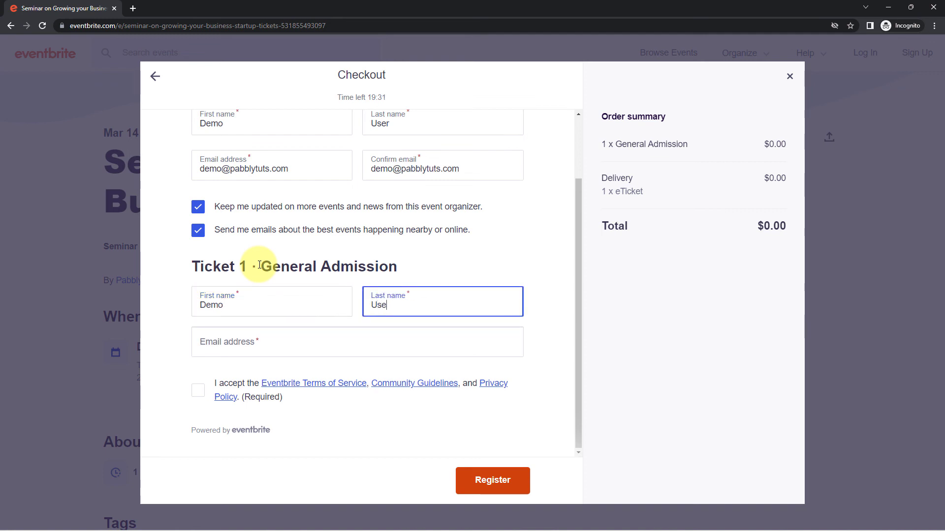
key(Tab)
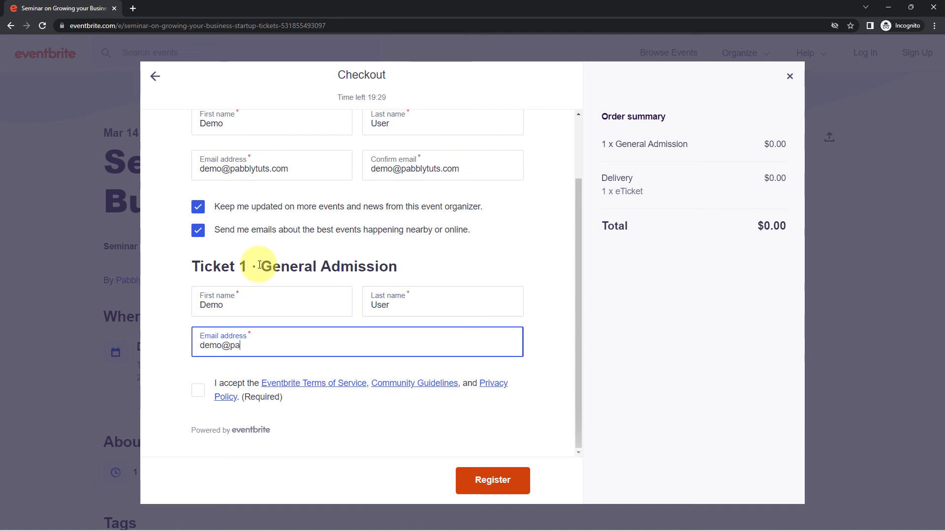
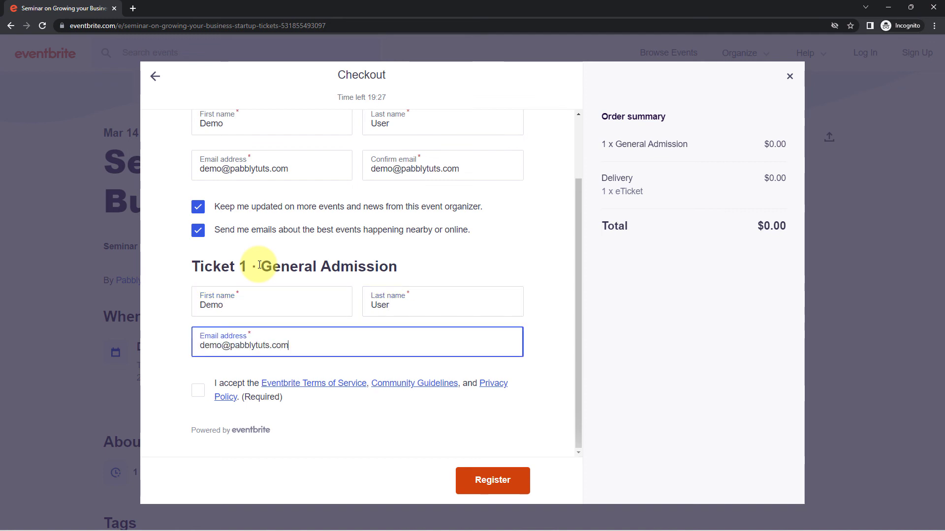
click(198, 393)
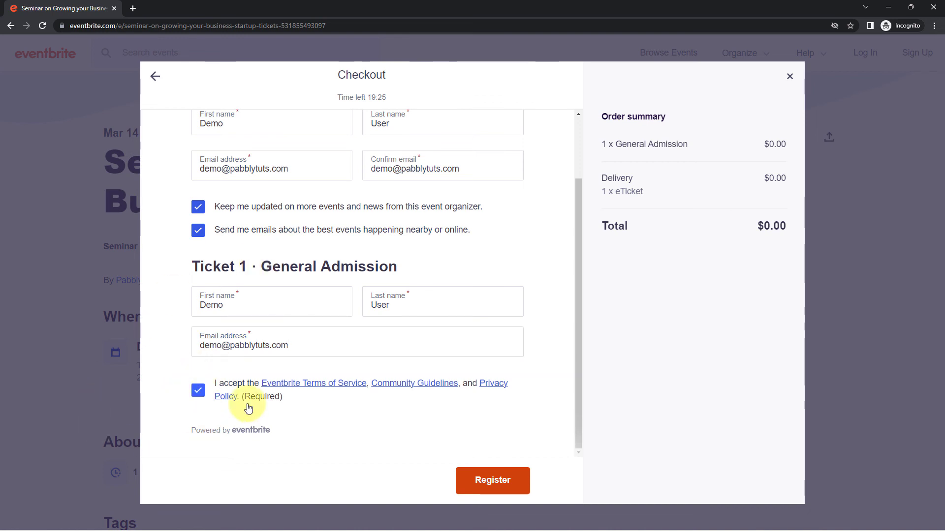
click(491, 485)
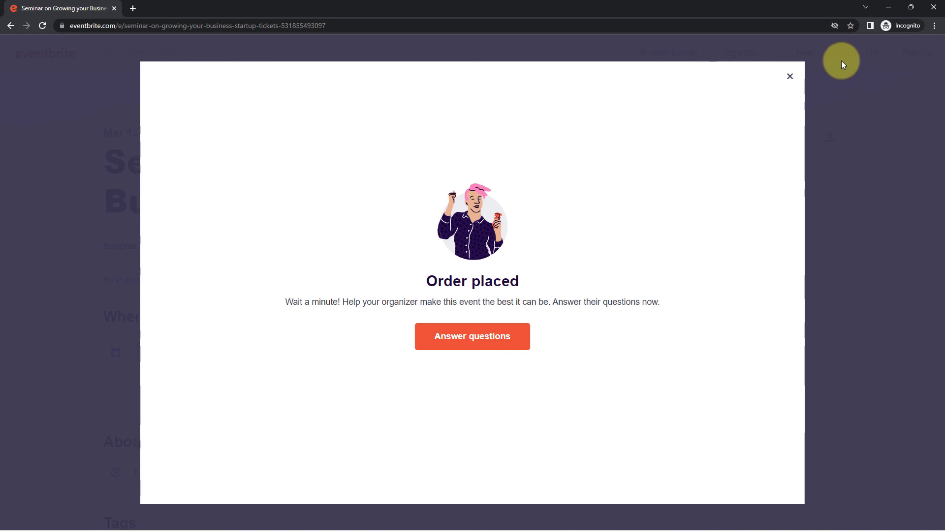
- Reload Pipedrive's Leads Inbox and check the new attendee's Hot, API-sourced lead, then return to Pabbly Connect
click(883, 10)
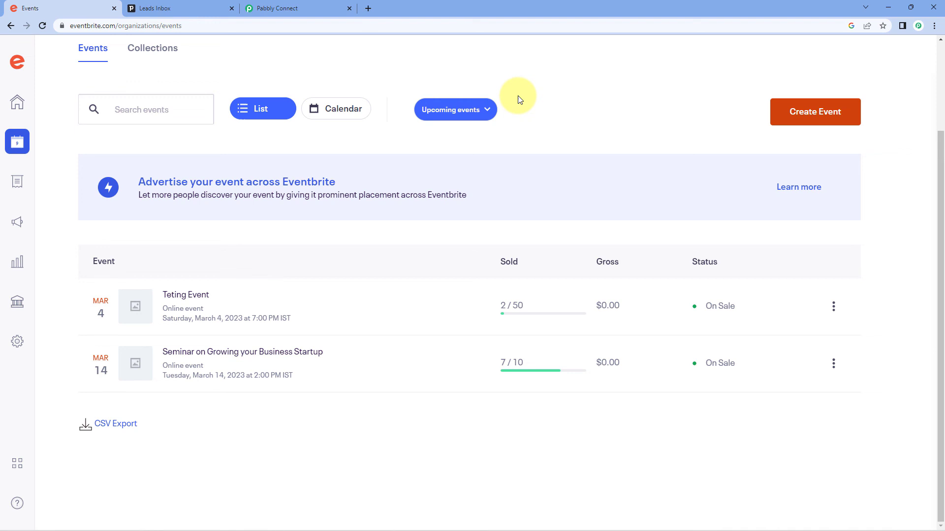
click(180, 5)
click(48, 25)
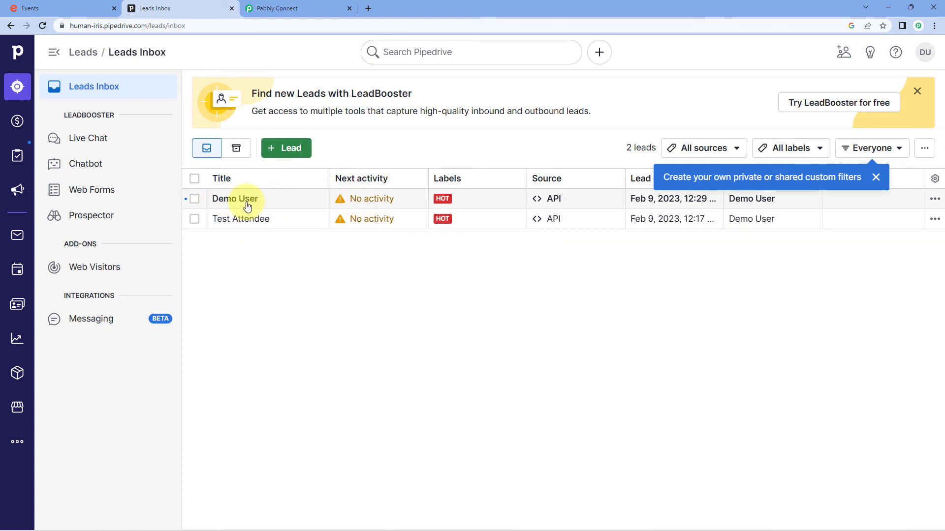
click(249, 206)
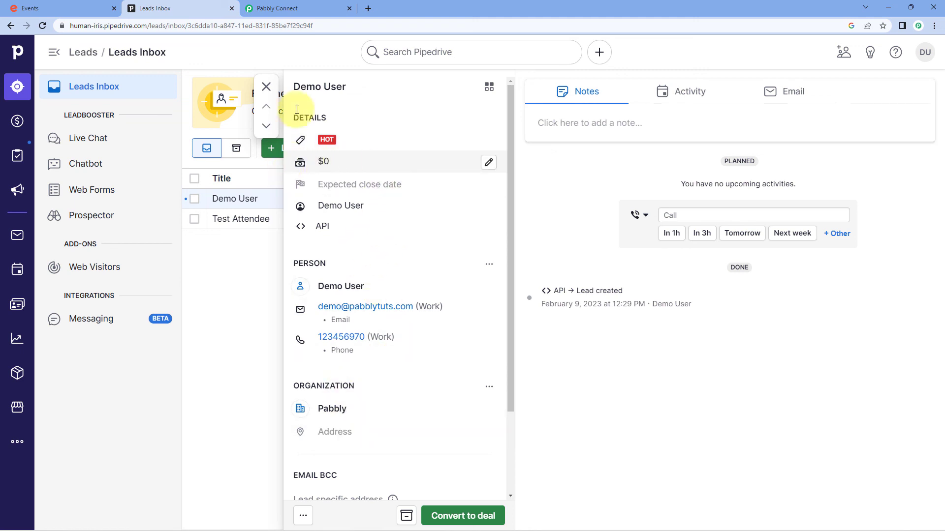
click(267, 86)
click(312, 7)
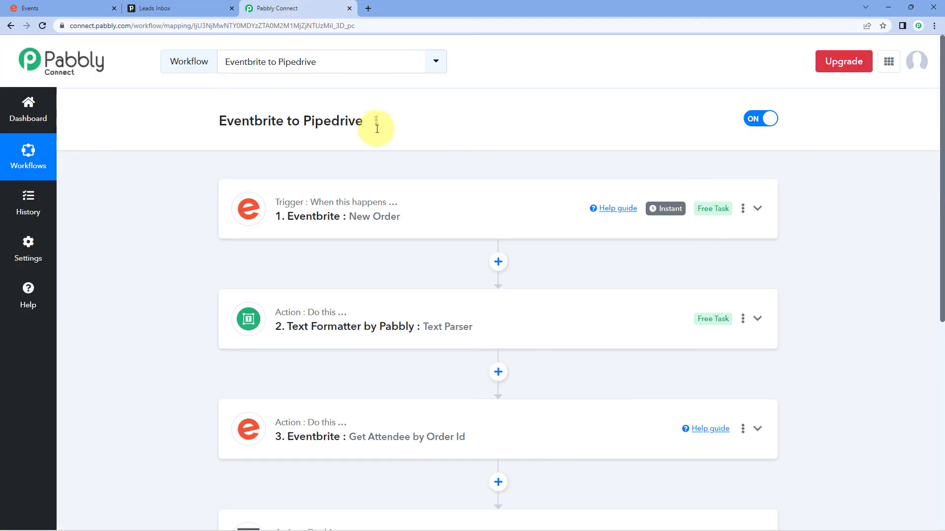